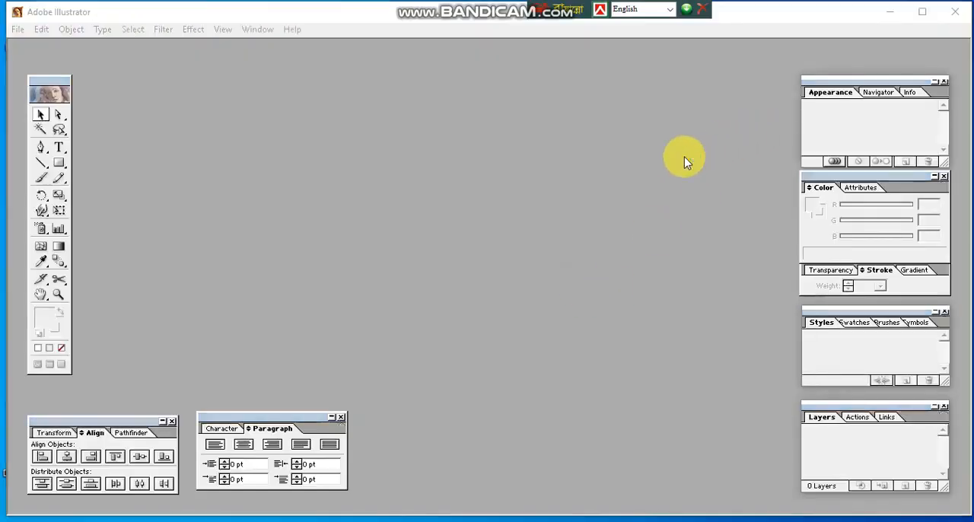
Step: Create a new A4 portrait document in RGB color mode
left_click(666, 263)
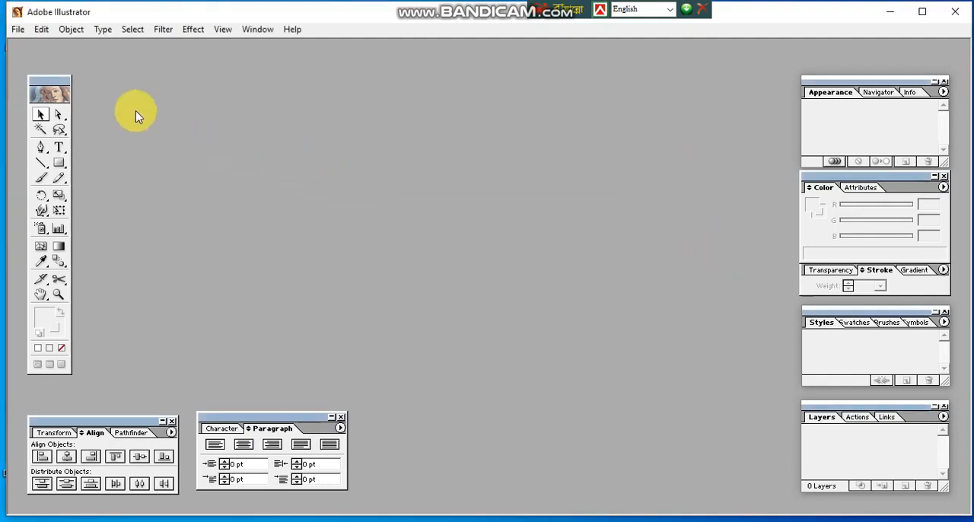
left_click(17, 30)
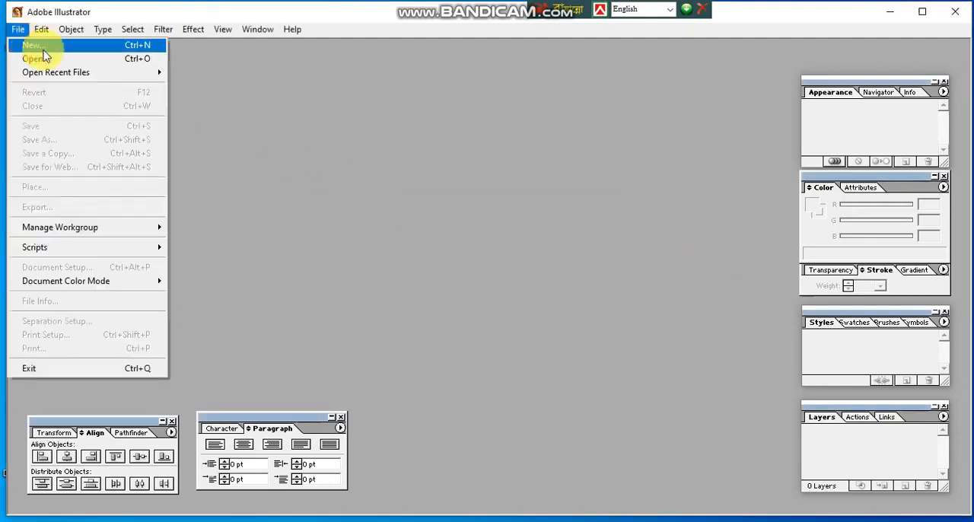
left_click(44, 49)
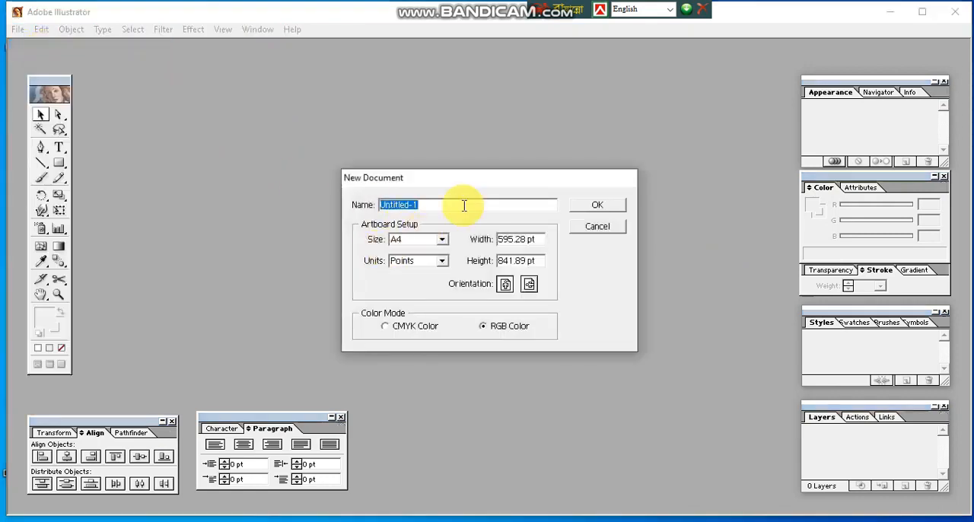
left_click_drag(489, 182, 445, 152)
left_click(572, 174)
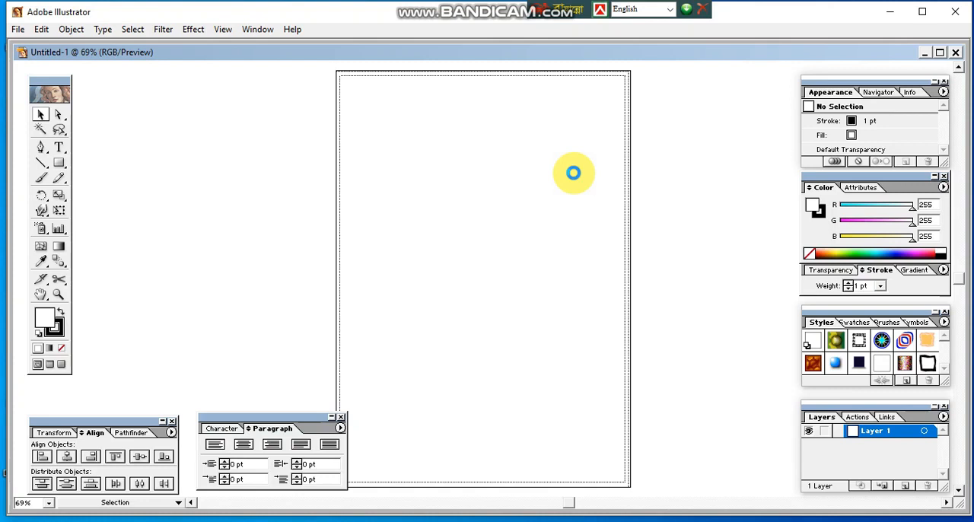
Step: Draw a closed teardrop petal with the Pen tool near the top of the artboard, rounded above and pointed below
left_click(42, 150)
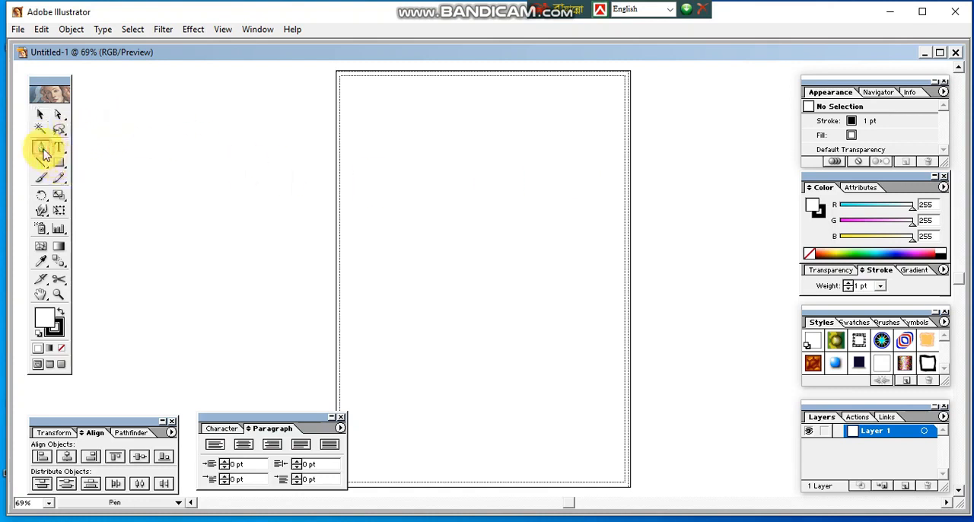
left_click(40, 114)
left_click(41, 147)
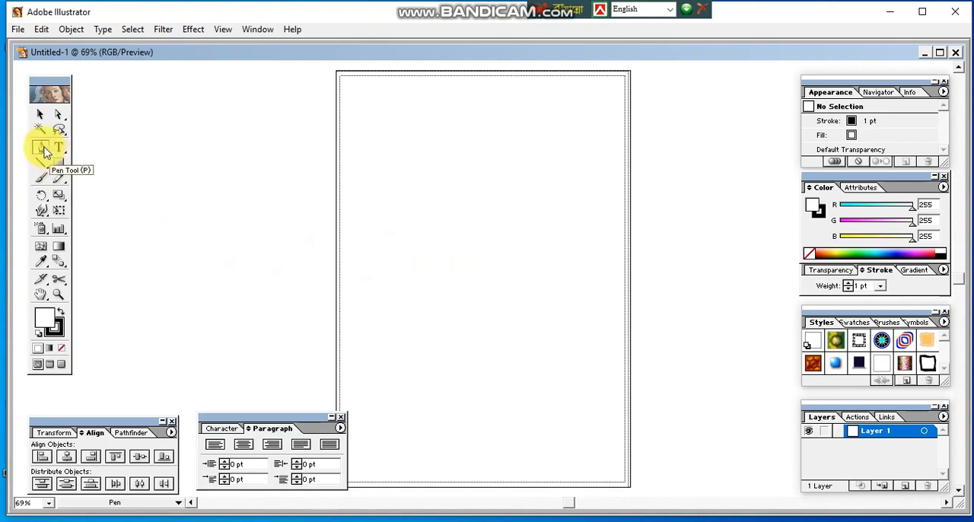
left_click(464, 202)
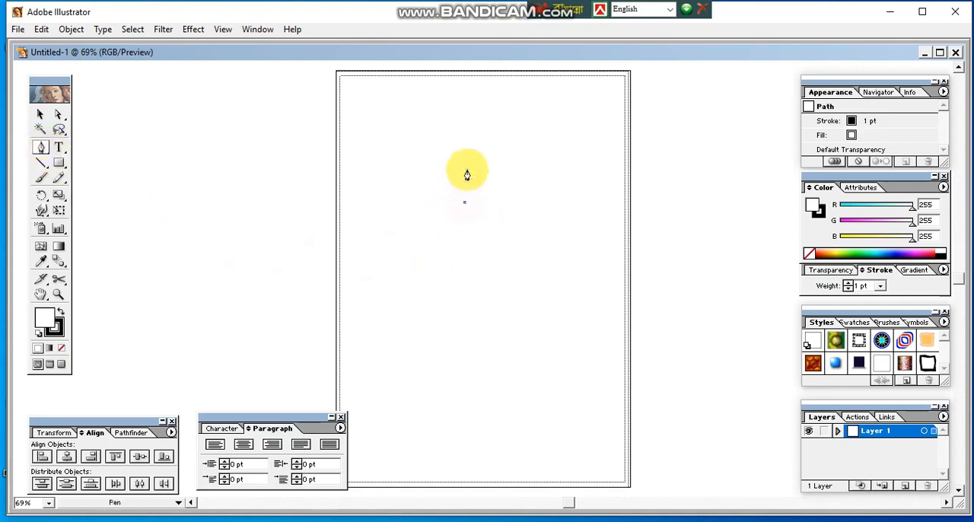
left_click_drag(457, 106, 476, 118)
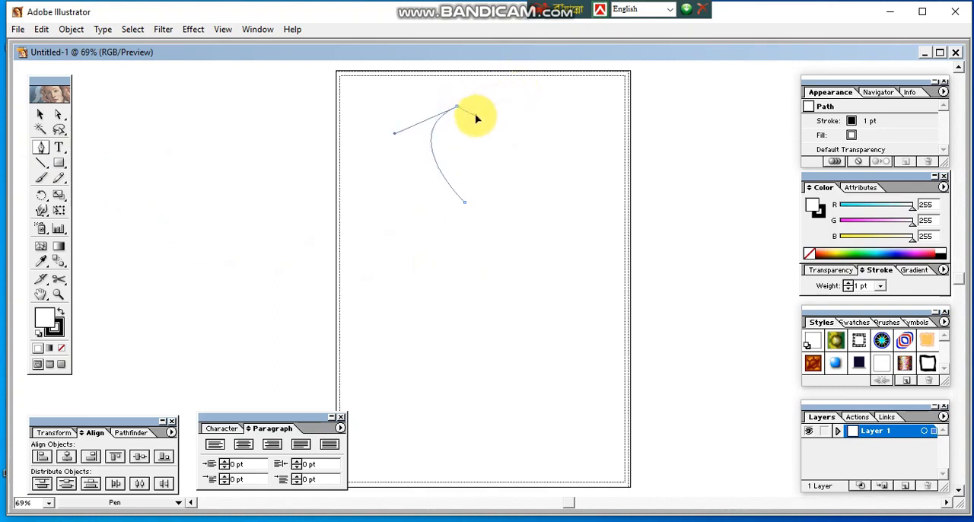
left_click_drag(476, 118, 476, 115)
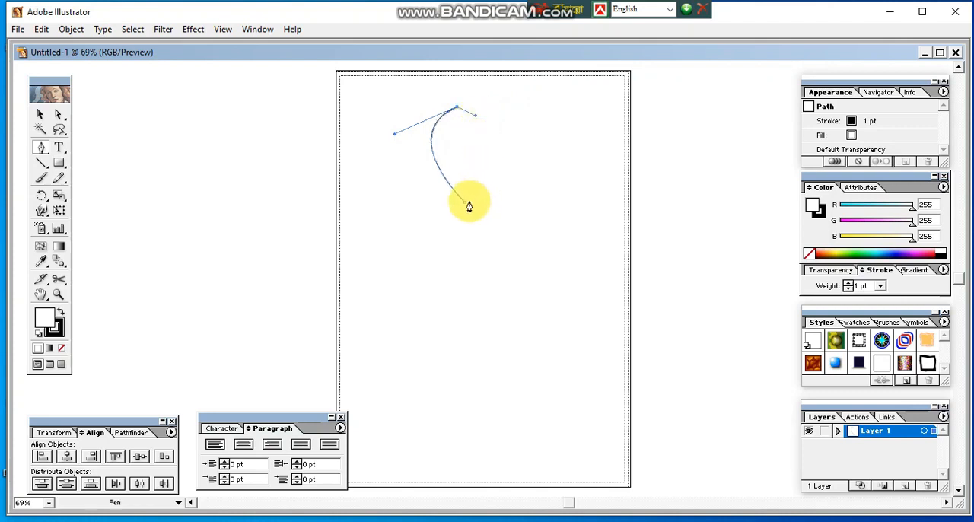
mouse_move(466, 204)
left_mouse_down()
mouse_move(448, 241)
mouse_move(408, 276)
mouse_move(429, 276)
left_mouse_up()
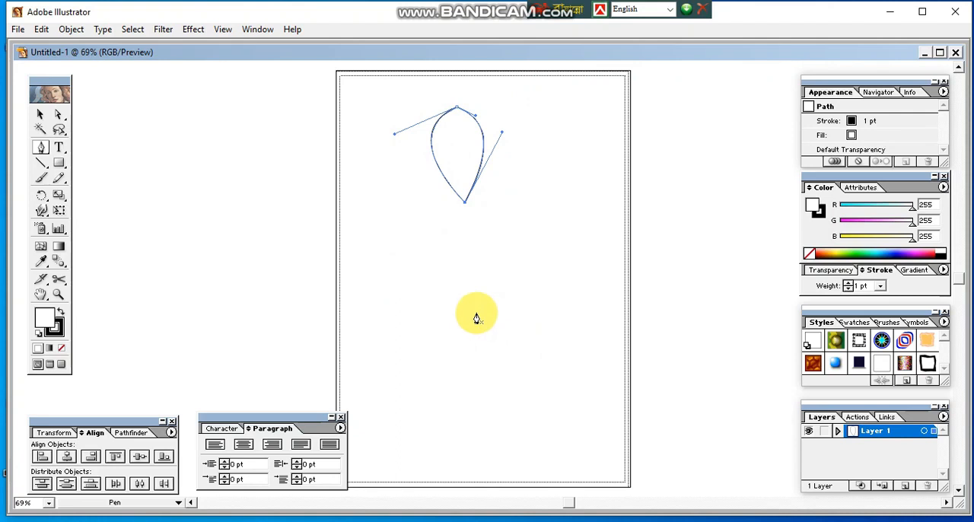
left_click(49, 118)
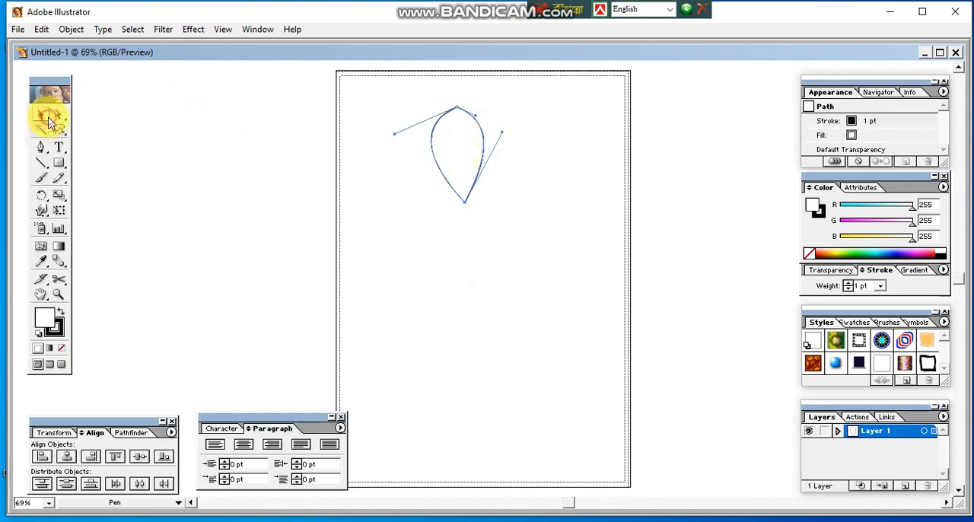
left_click(396, 184)
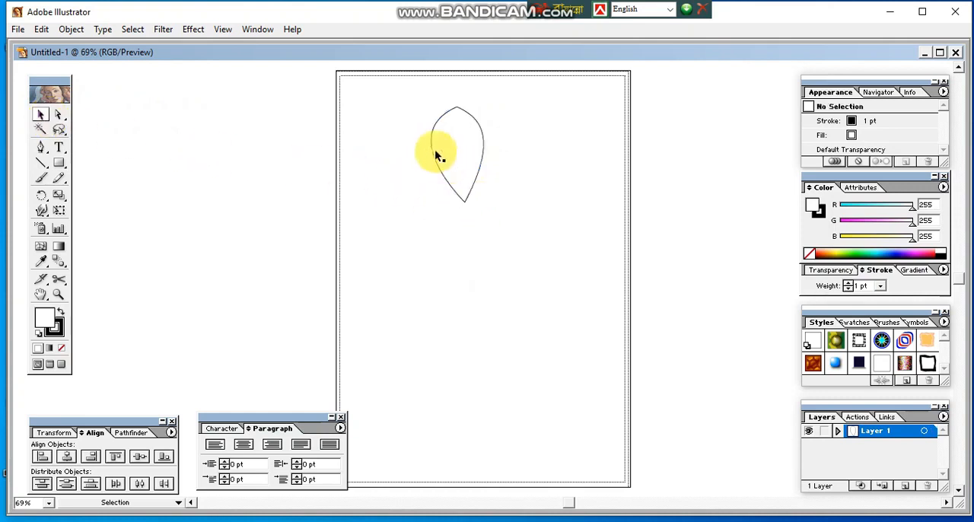
Step: Rotate a copy of the petal clockwise about a point just below its pointed tip, so it partly overlaps the original
left_click_drag(401, 102, 517, 242)
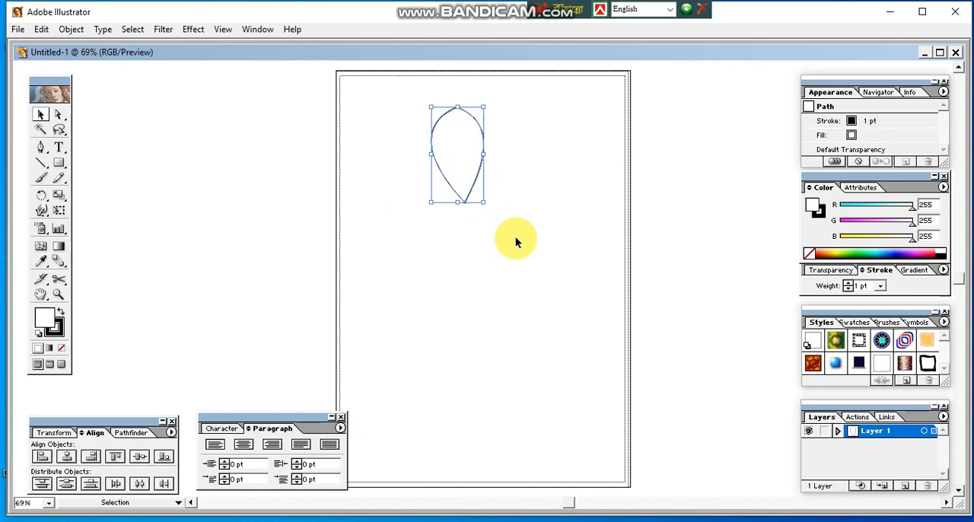
left_click(41, 196)
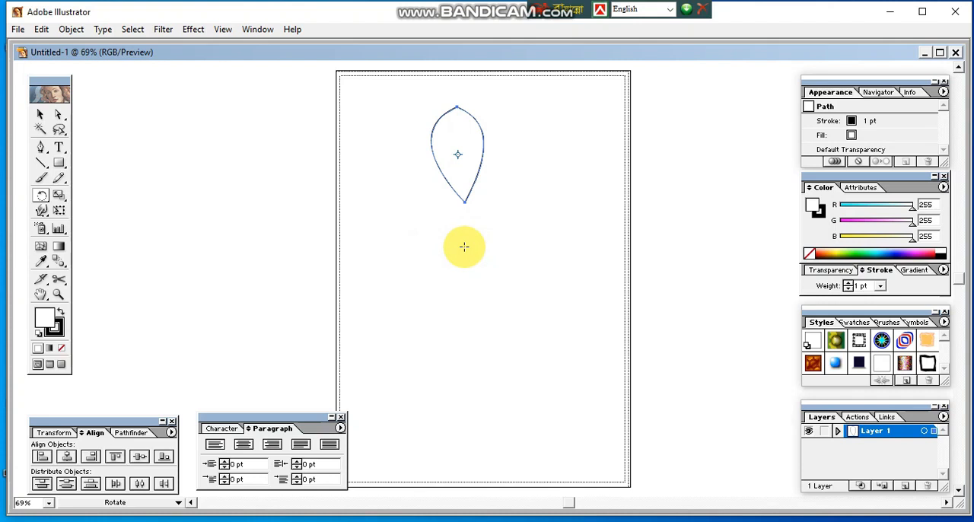
left_click(464, 247)
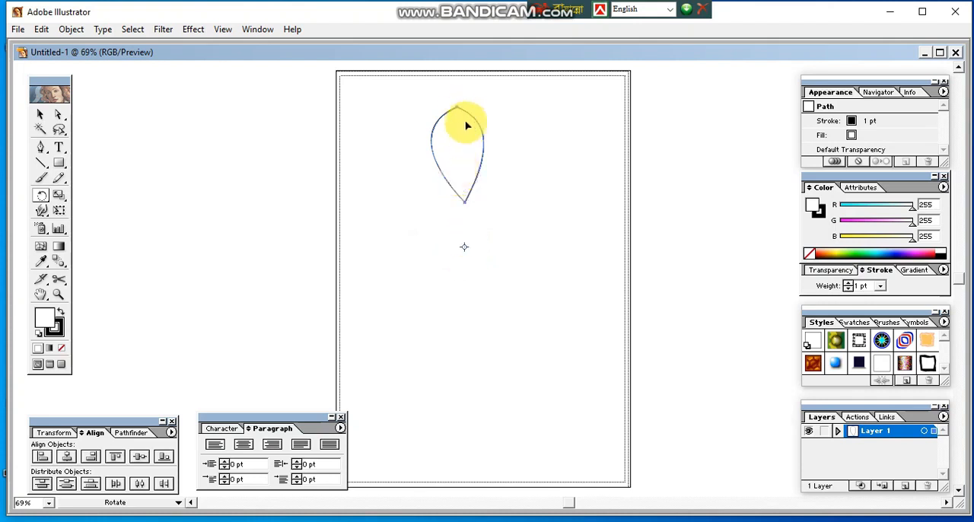
left_click_drag(458, 108, 509, 123)
Step: Repeat the rotated copy until the petals form a complete ring, and deselect the artwork
key("ctrl+d")
key("ctrl+d")
key("ctrl+d")
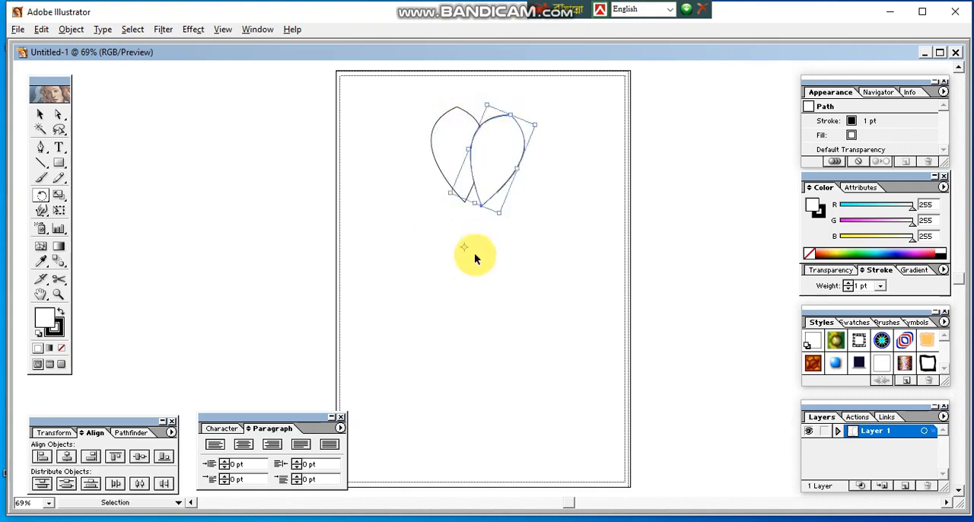
key("ctrl+d")
key("ctrl+d")
key("ctrl+d")
key("ctrl+d")
key("ctrl+d")
key("ctrl+d")
key("ctrl+d")
key("ctrl+d")
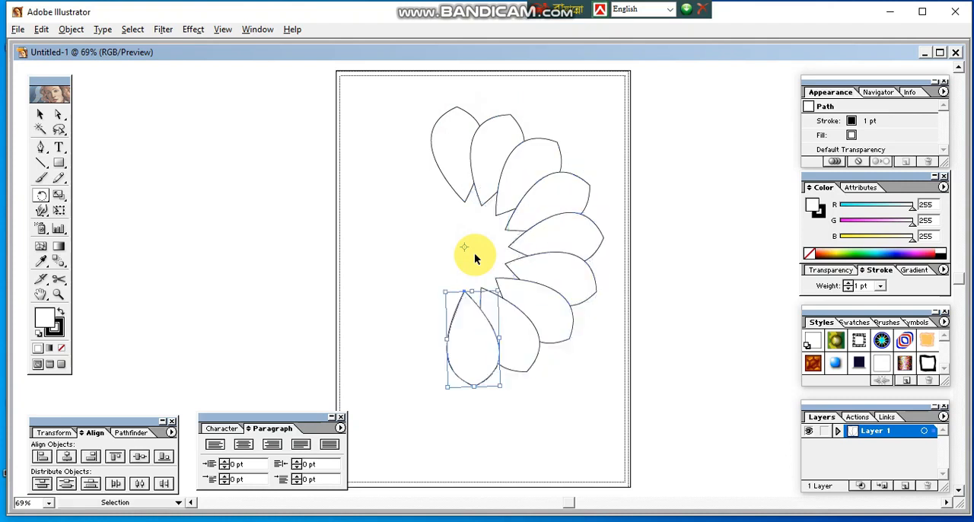
key("ctrl+d")
key("ctrl+d")
key("ctrl+d")
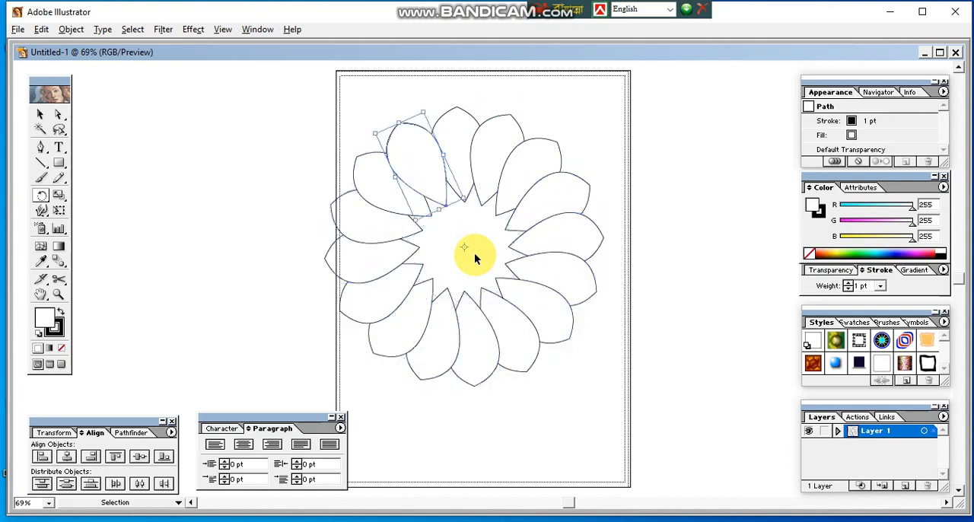
left_click(41, 114)
left_click(525, 411)
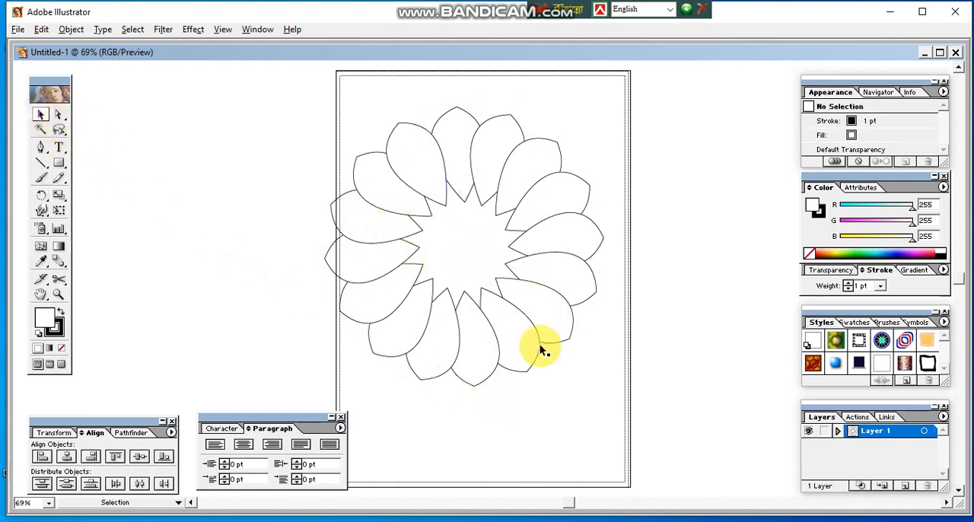
Step: Select all the petals and fill them with cyan, RGB 0, 241, 255
left_click_drag(296, 99, 619, 416)
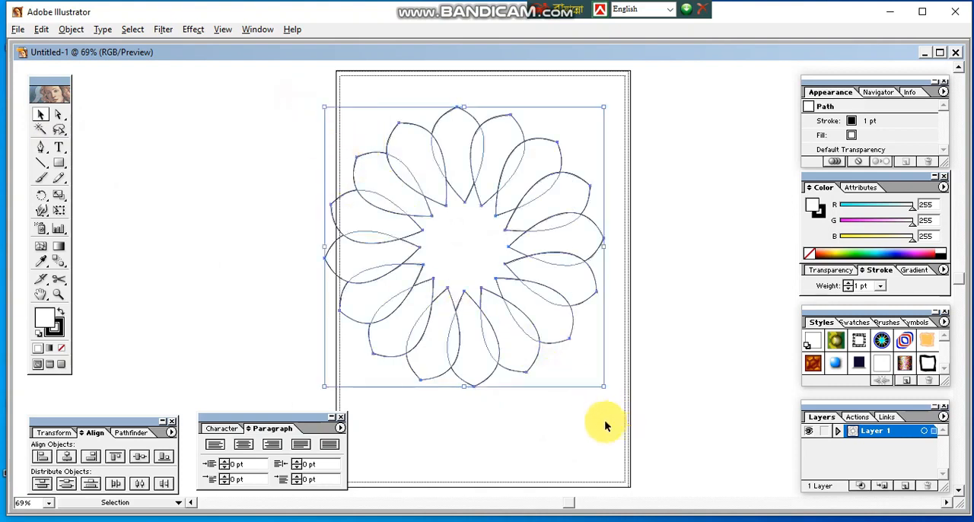
left_click(893, 251)
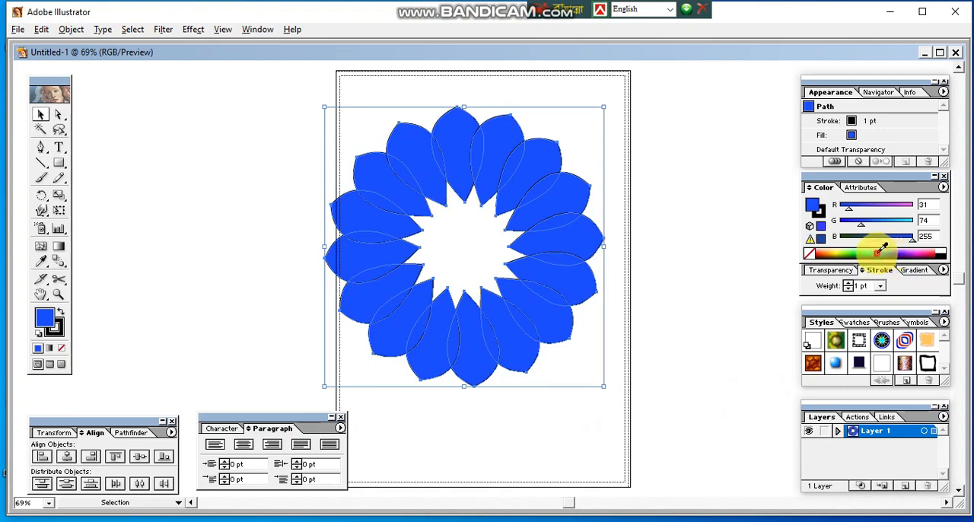
left_click(877, 253)
left_click(684, 254)
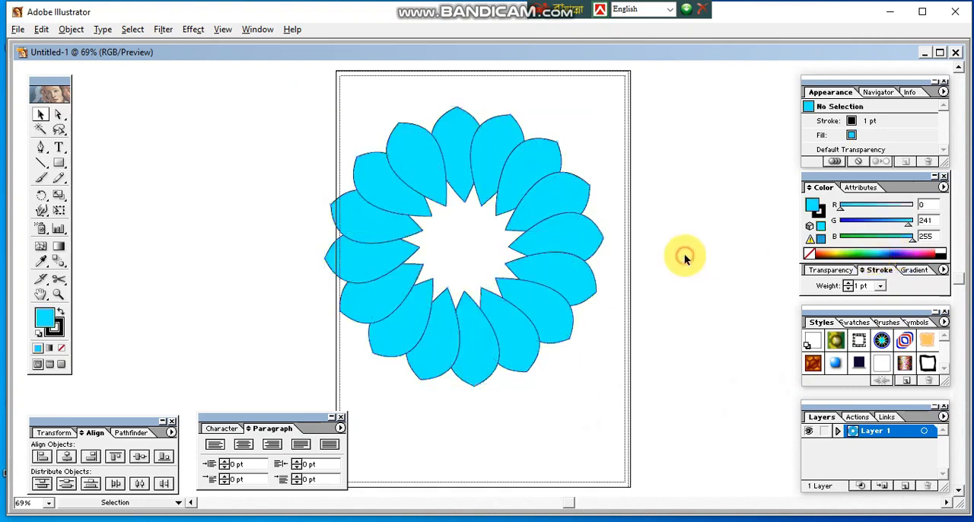
Step: Move the whole flower slightly up and right to sit inside the artboard, and group its petals
left_click_drag(428, 185, 448, 169)
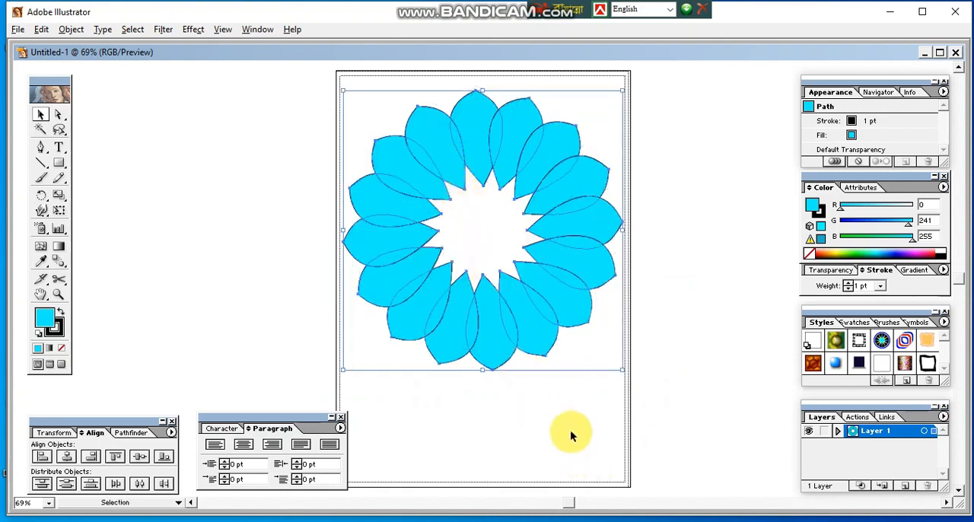
left_click(72, 30)
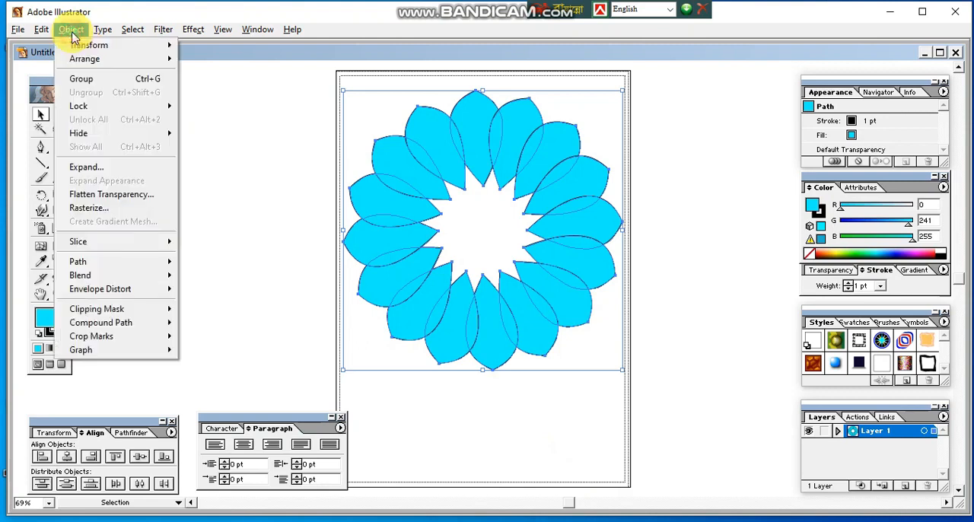
left_click(83, 78)
left_click(192, 141)
left_click(401, 178)
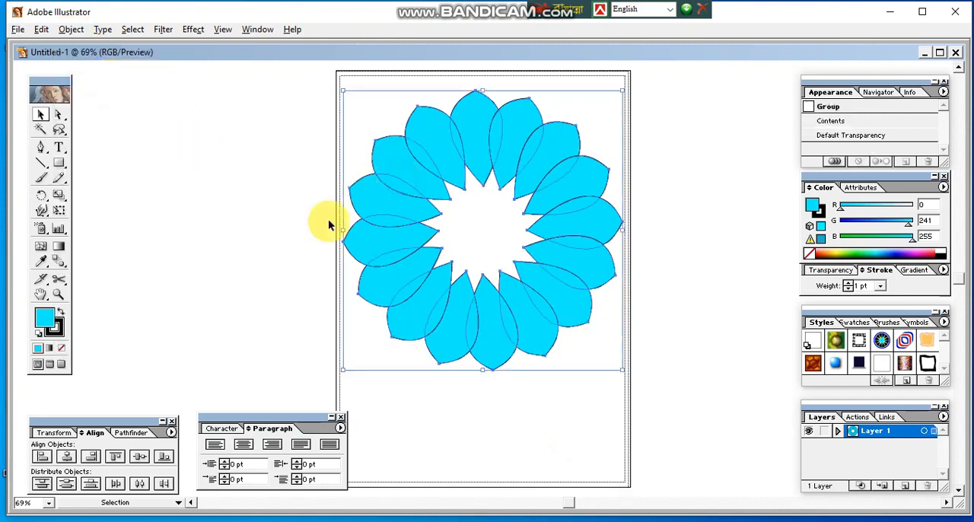
Step: Fill the grouped flower with dark gray 3E4242
double_click(45, 316)
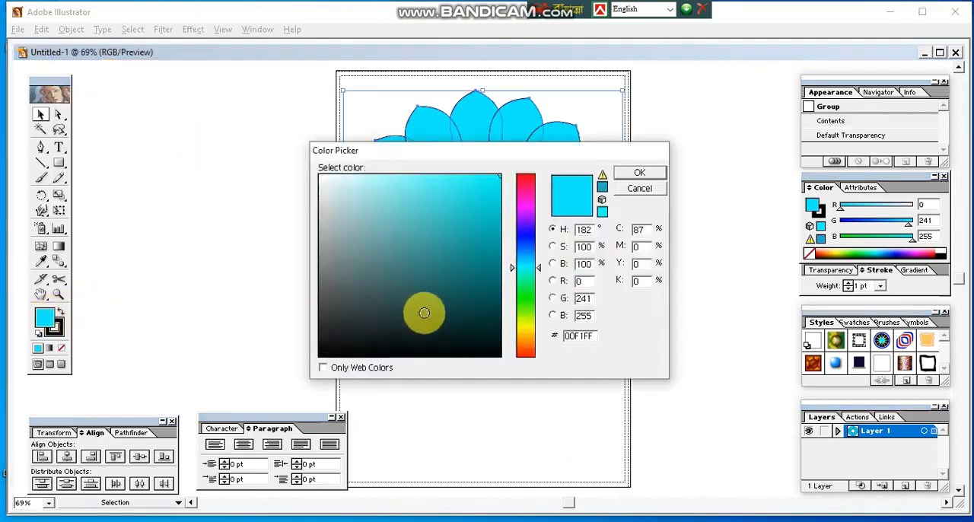
left_click(330, 310)
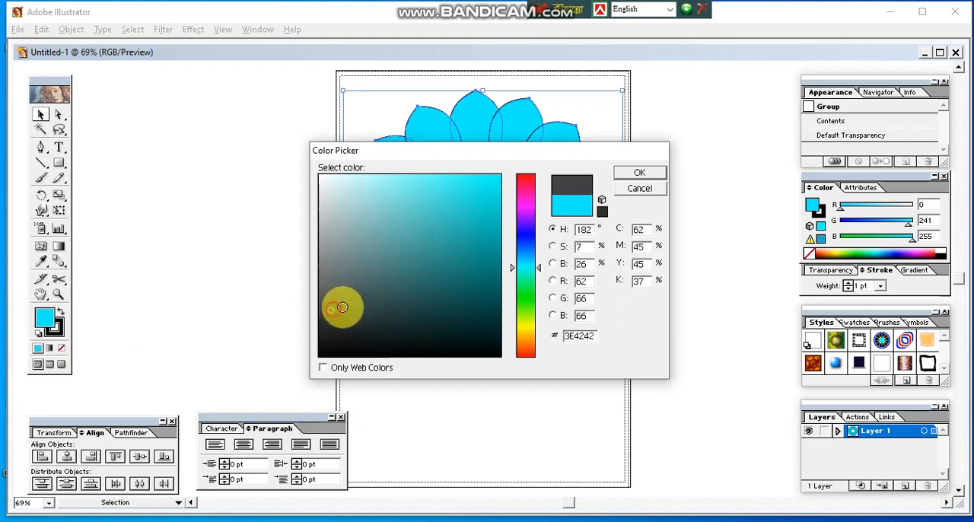
left_click(636, 174)
left_click(682, 160)
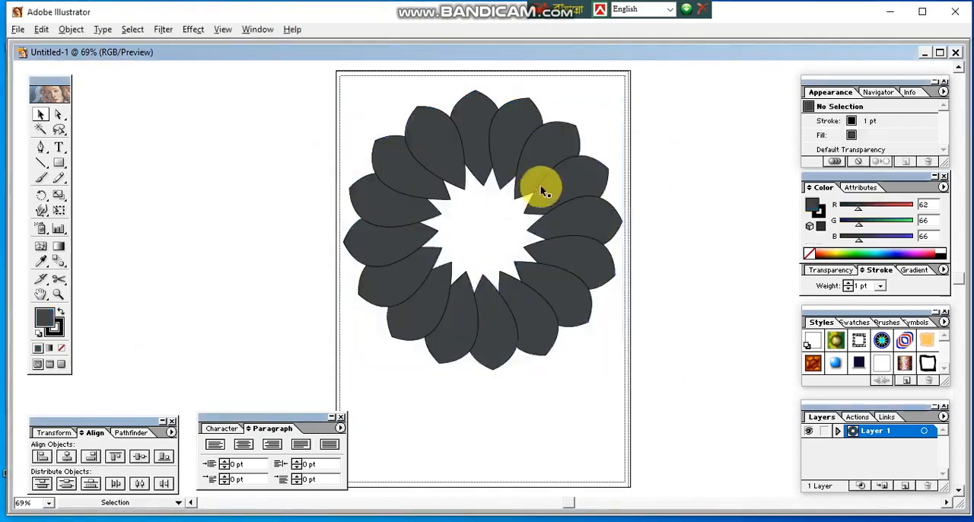
left_click(463, 174)
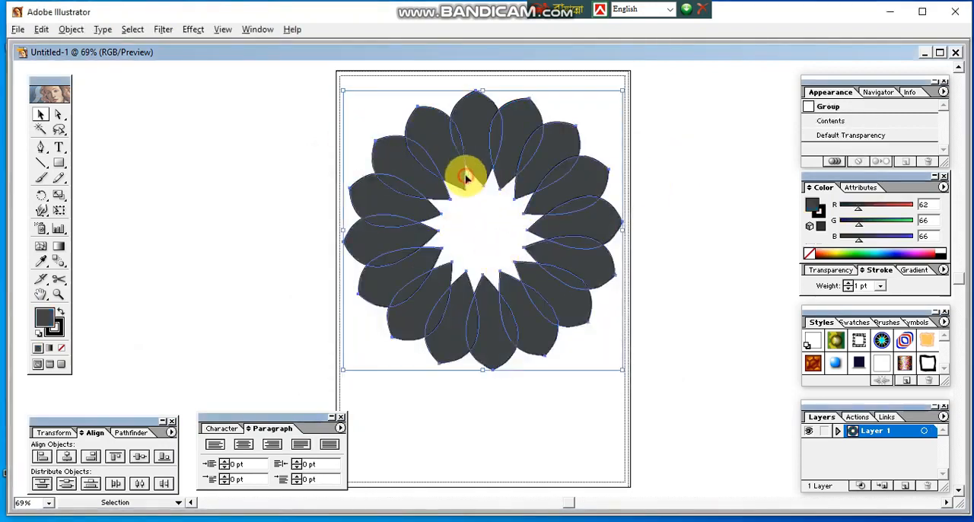
left_click(484, 394)
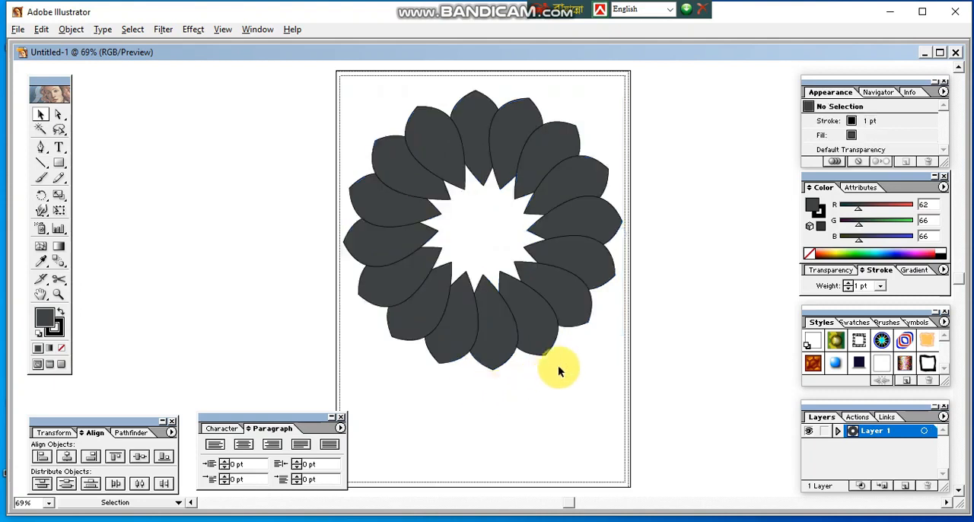
Step: Duplicate the flower and scale the copy down to about half size, centered on the original
left_click_drag(564, 209, 750, 220)
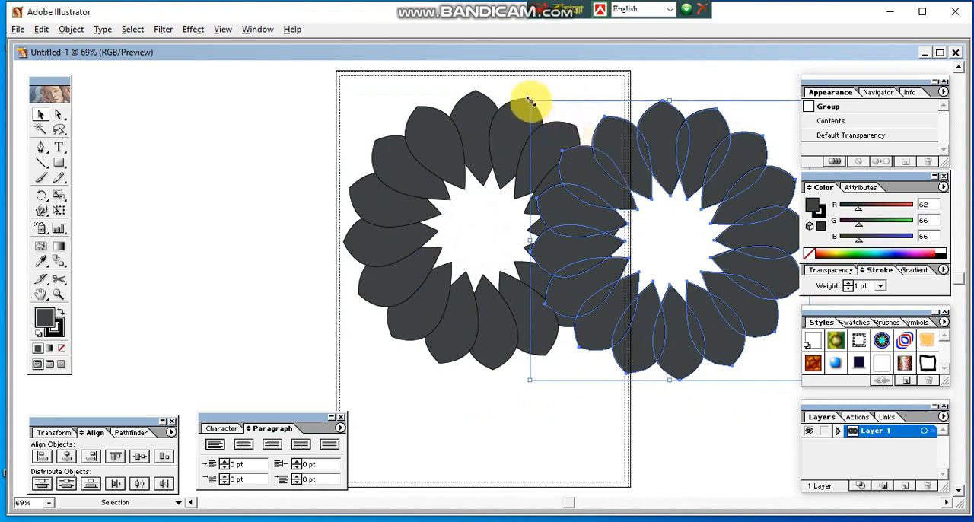
left_click_drag(529, 100, 595, 167)
left_click_drag(691, 210, 526, 195)
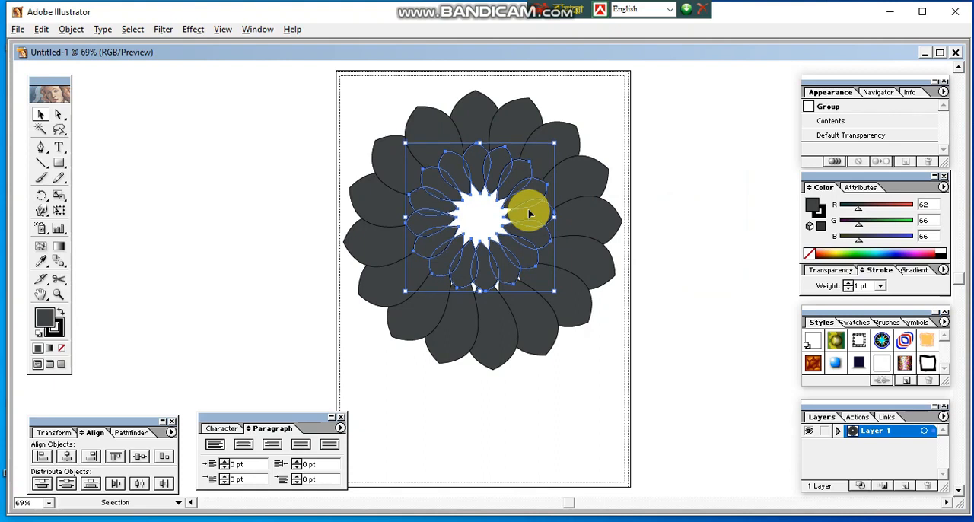
key("Down")
key("Down")
key("Down")
key("Down")
key("Down")
key("Down")
key("Down")
key("Down")
key("Down")
key("Down")
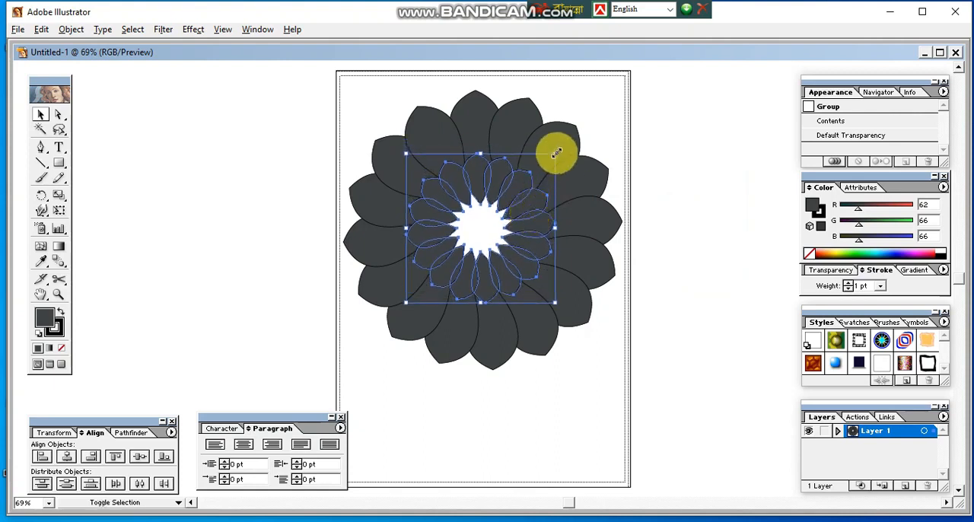
Step: Enlarge the inner flower slightly about its center and fill it with white
left_click_drag(556, 153, 575, 133)
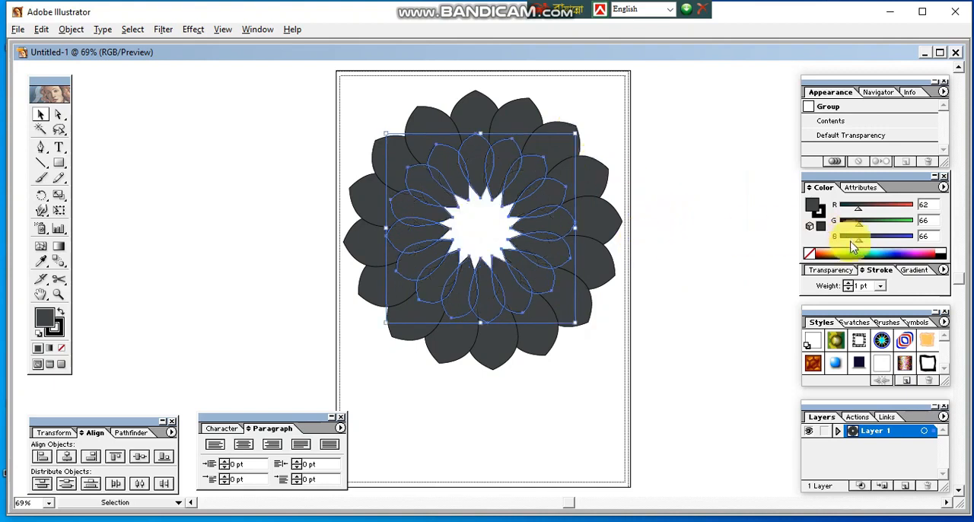
left_click(943, 249)
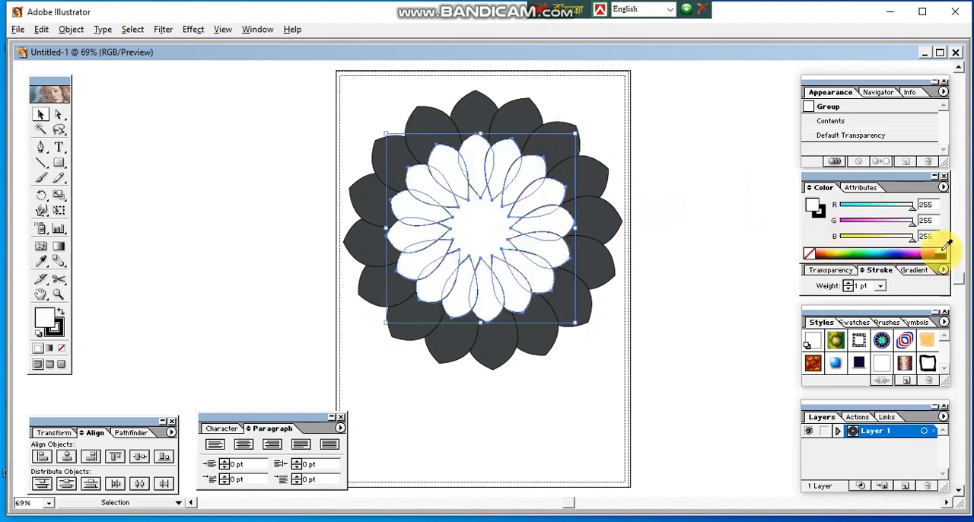
Step: Try several spectrum colors on the inner flower and settle on a yellow-green fill of RGB 226, 255, 63
left_click(924, 252)
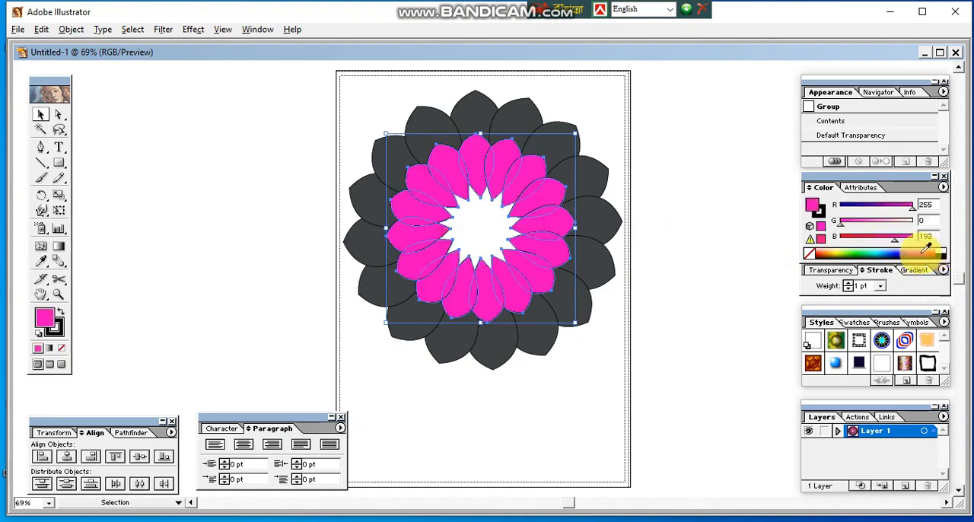
left_click(908, 250)
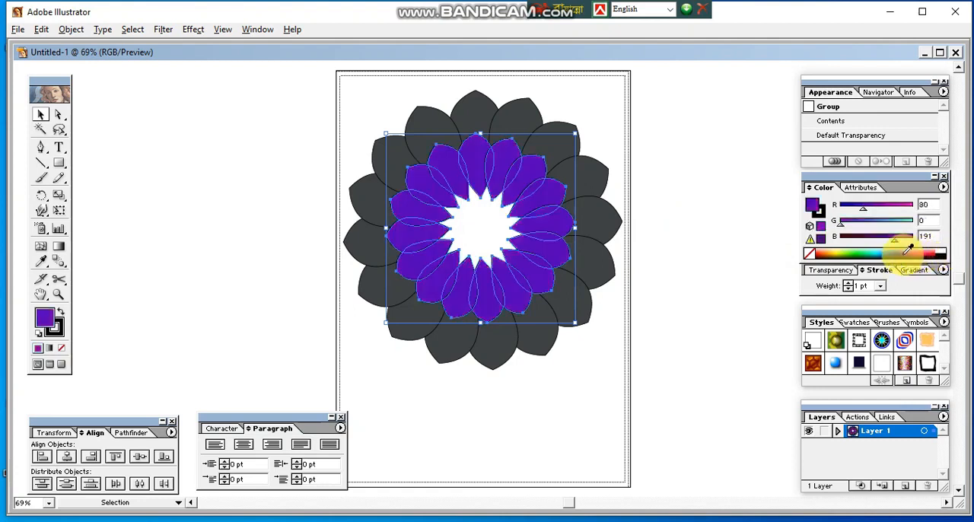
left_click(872, 249)
left_click(873, 248)
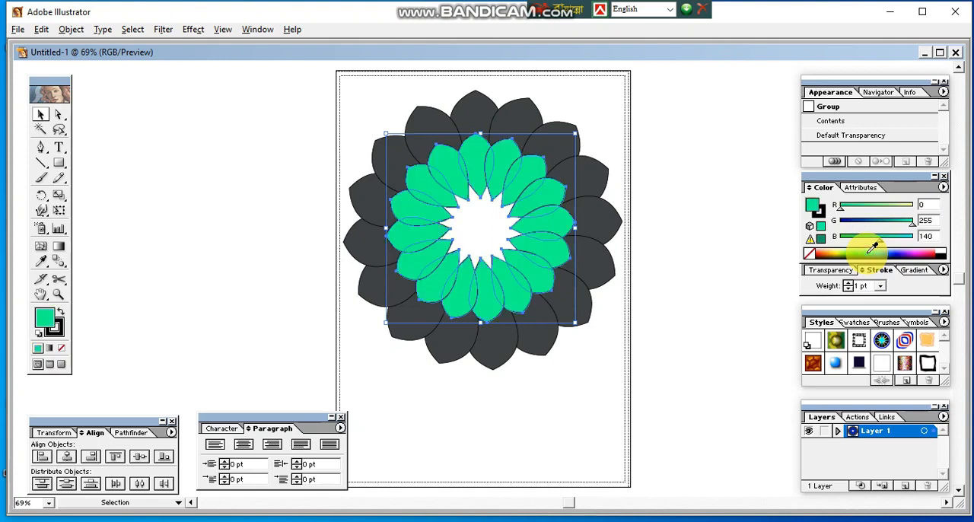
left_click(846, 251)
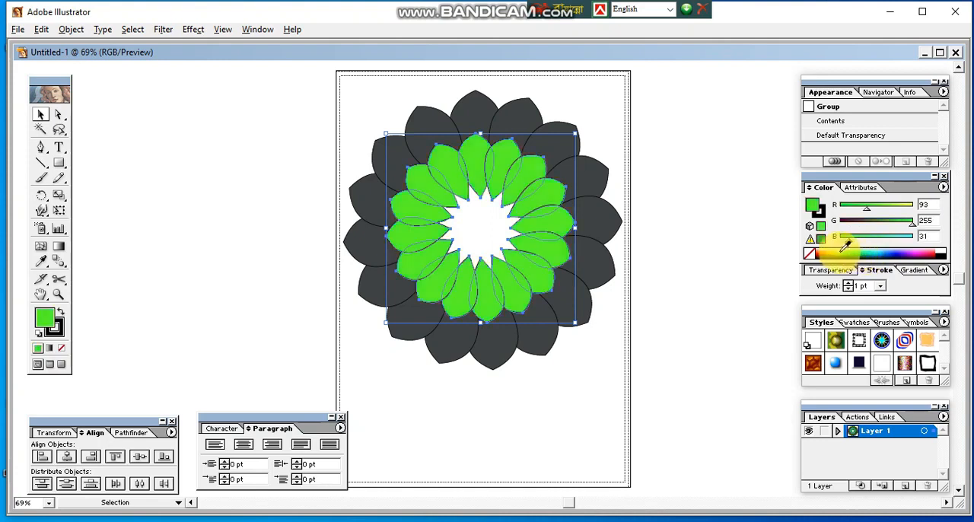
left_click(838, 252)
left_click(678, 257)
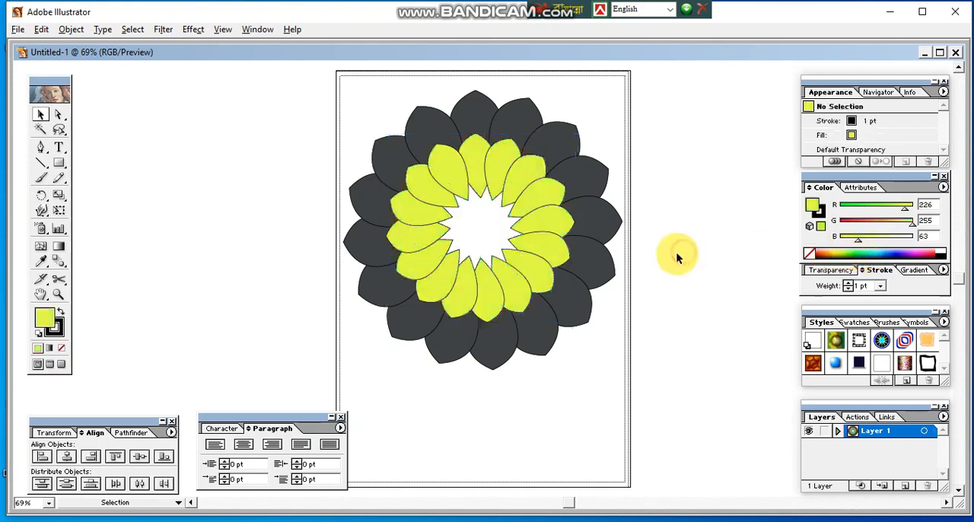
Step: Fill the outer flower group with red, RGB 223, 32, 0
left_click(590, 208)
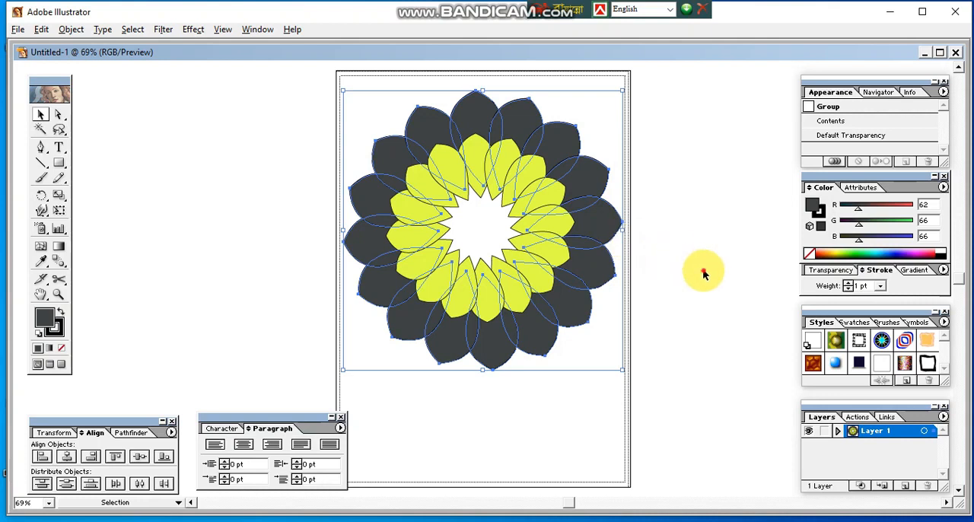
left_click(704, 274)
left_click(602, 218)
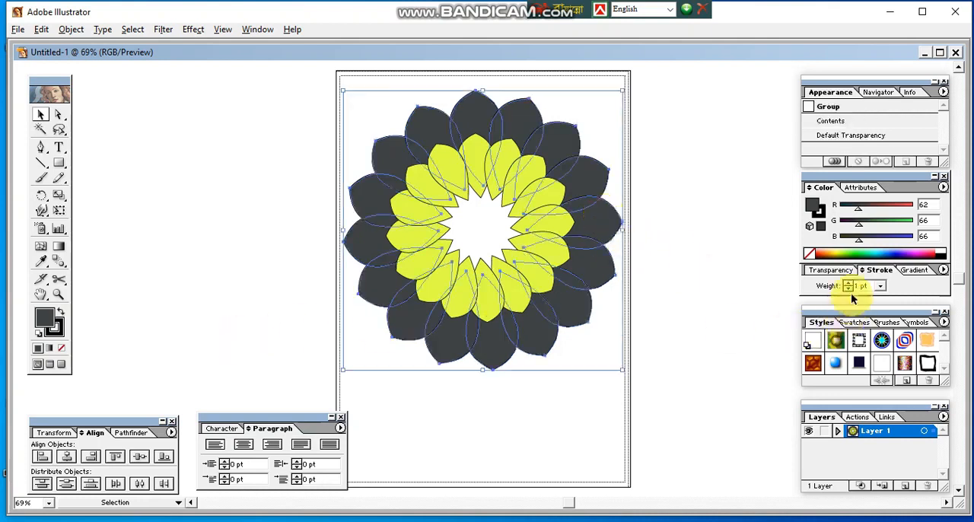
left_click(819, 253)
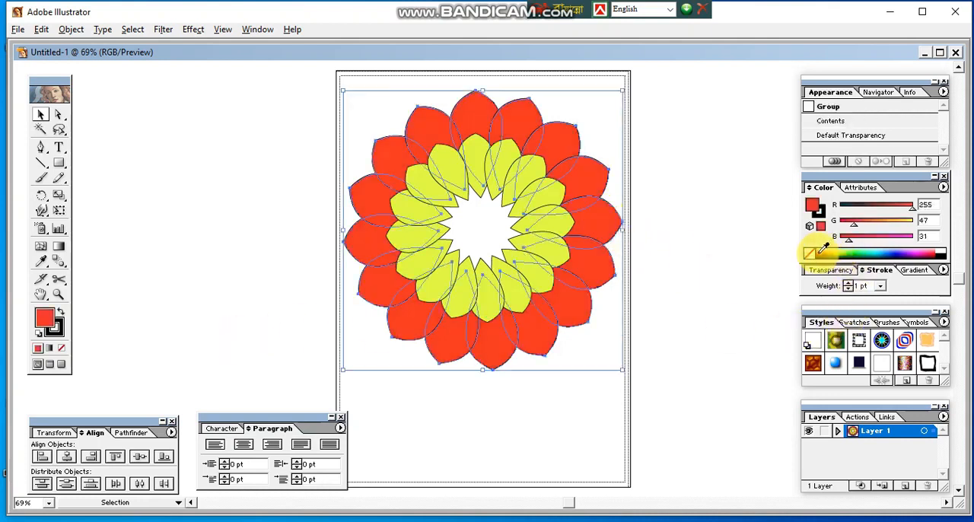
left_click(812, 252)
left_click(692, 277)
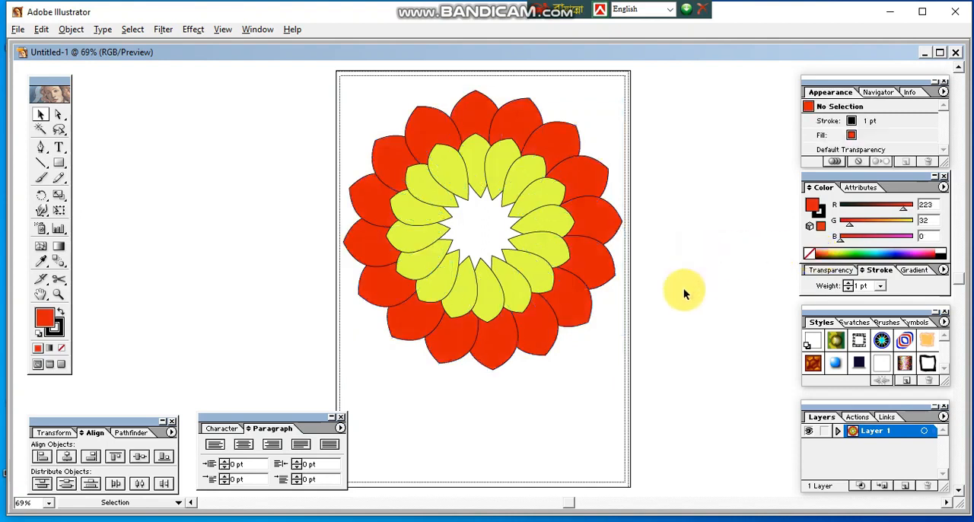
Step: Set the stroke weight of the red outer flower to 3 pt
left_click(532, 276)
left_click(641, 315)
left_click(608, 277)
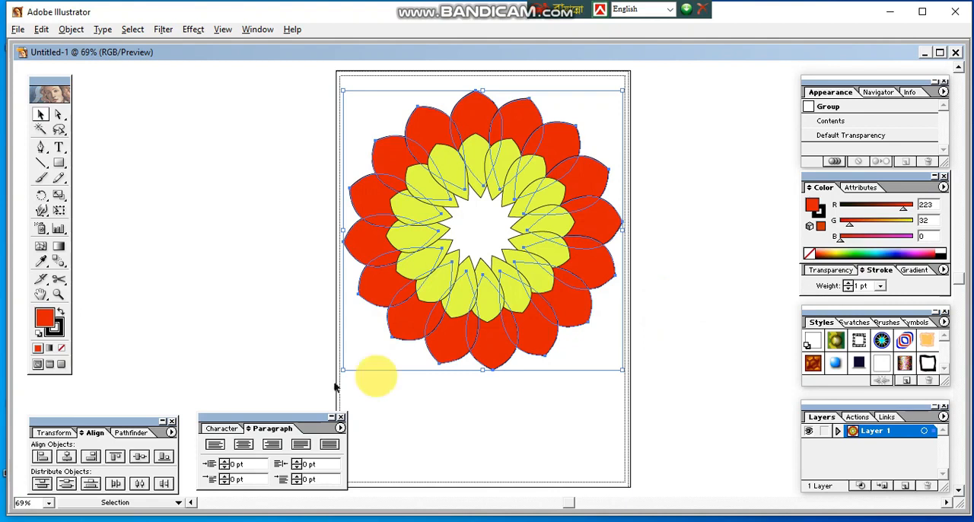
left_click(54, 327)
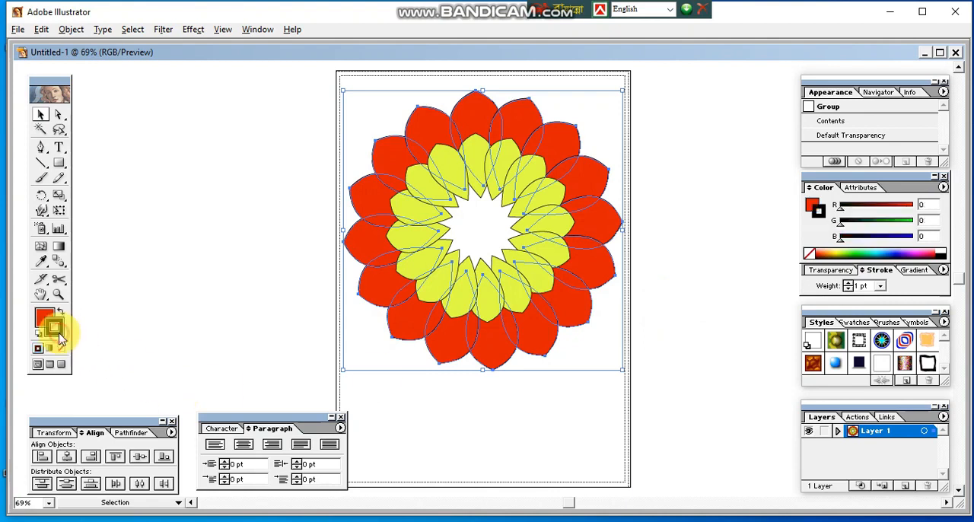
left_click(880, 287)
left_click(861, 347)
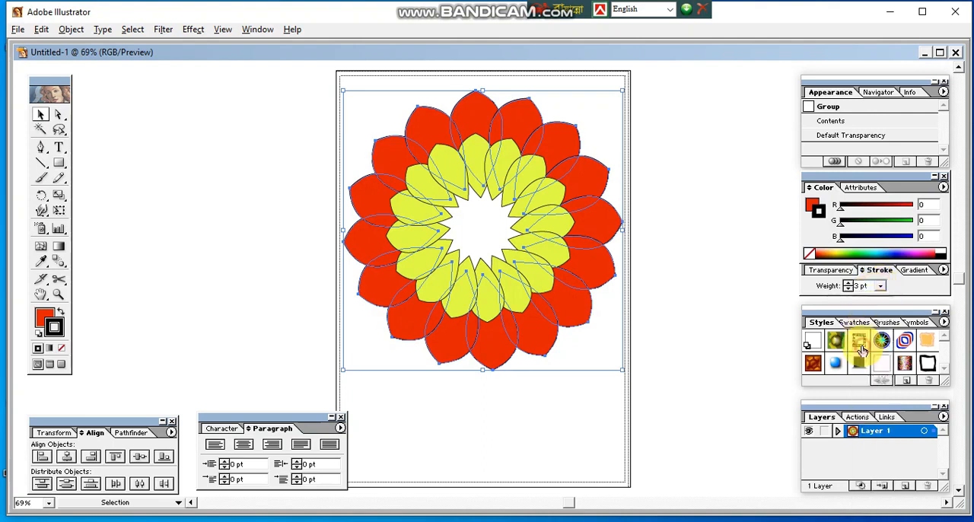
left_click(749, 342)
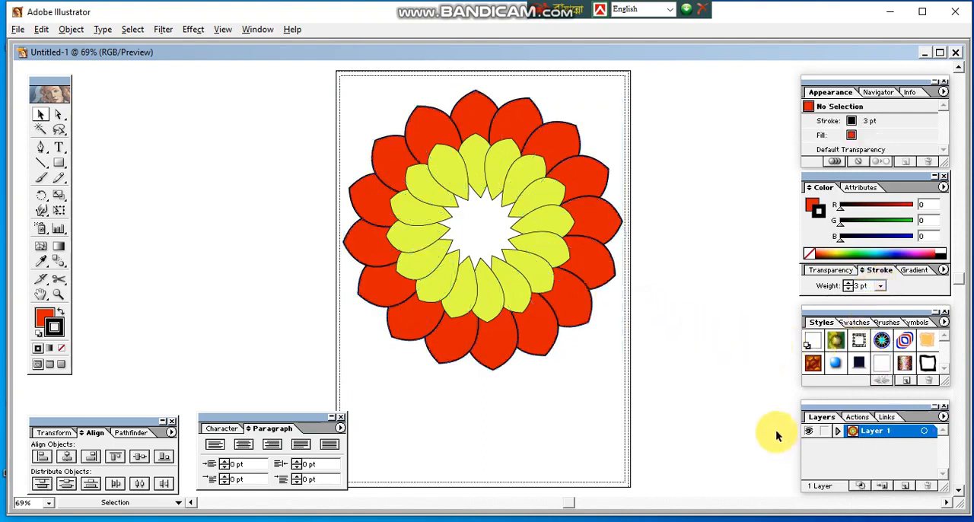
left_click(532, 242)
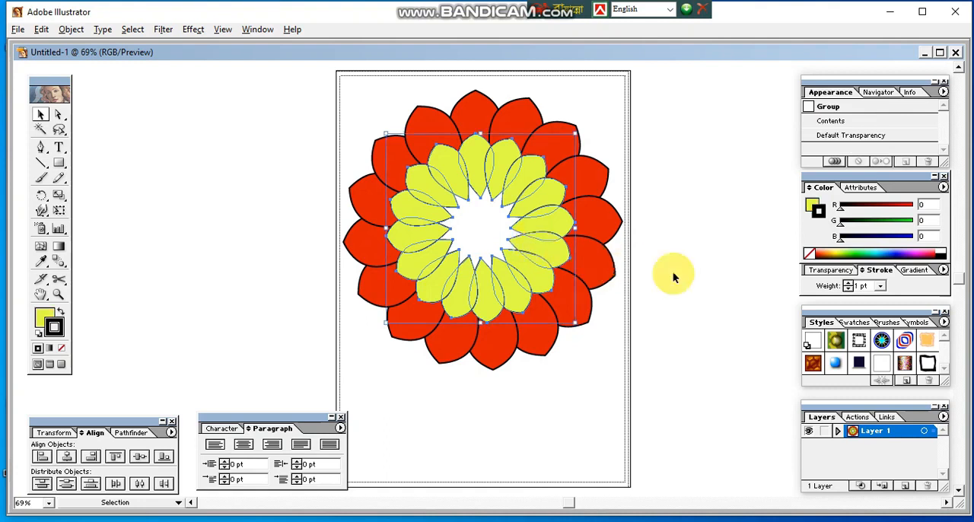
left_click(672, 278)
left_click(559, 251)
left_click(721, 298)
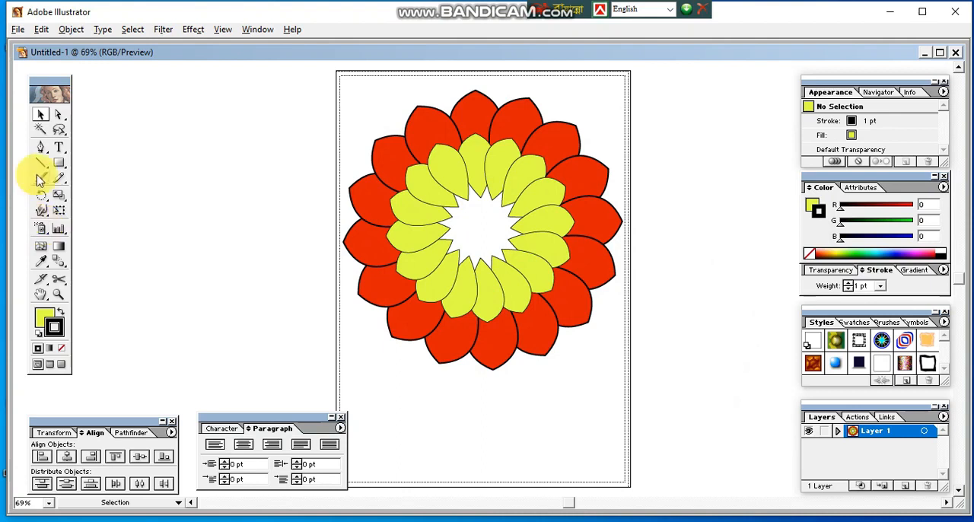
Step: Draw a circle with the Ellipse tool over the flower's white center, then enlarge it slightly to cover the inner petal tips
left_click(60, 164)
left_click_drag(60, 164, 99, 163)
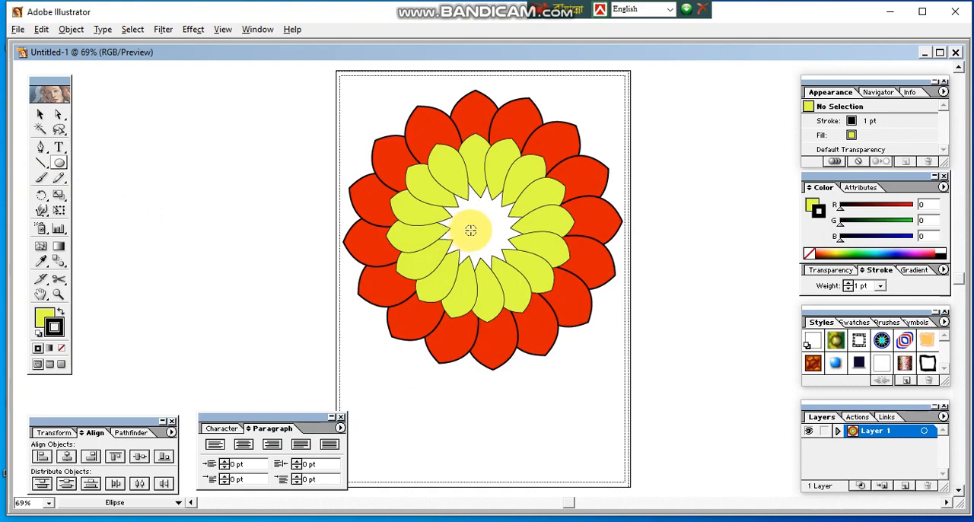
left_click_drag(481, 229, 487, 240)
left_click_drag(502, 261, 502, 263)
key("Up")
key("Up")
key("Up")
key("Up")
key("Up")
key("Up")
key("Up")
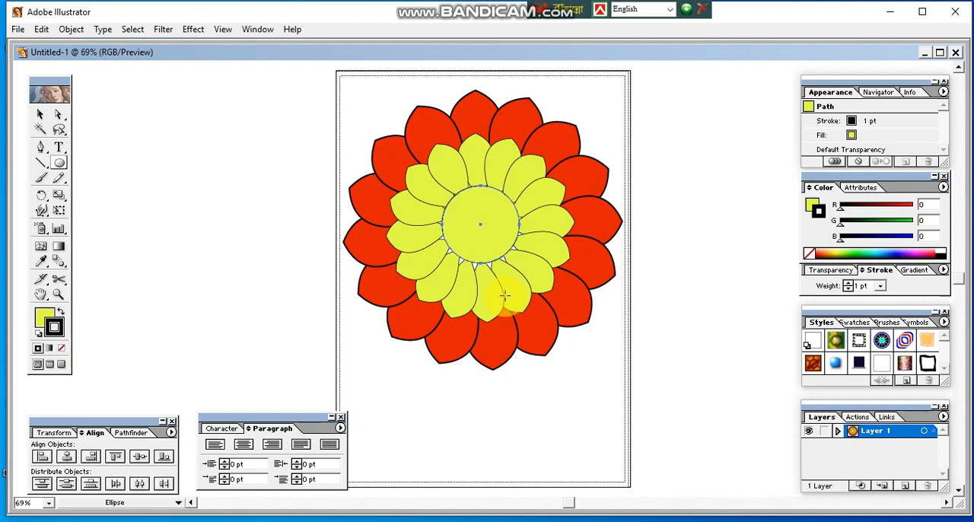
left_click(40, 114)
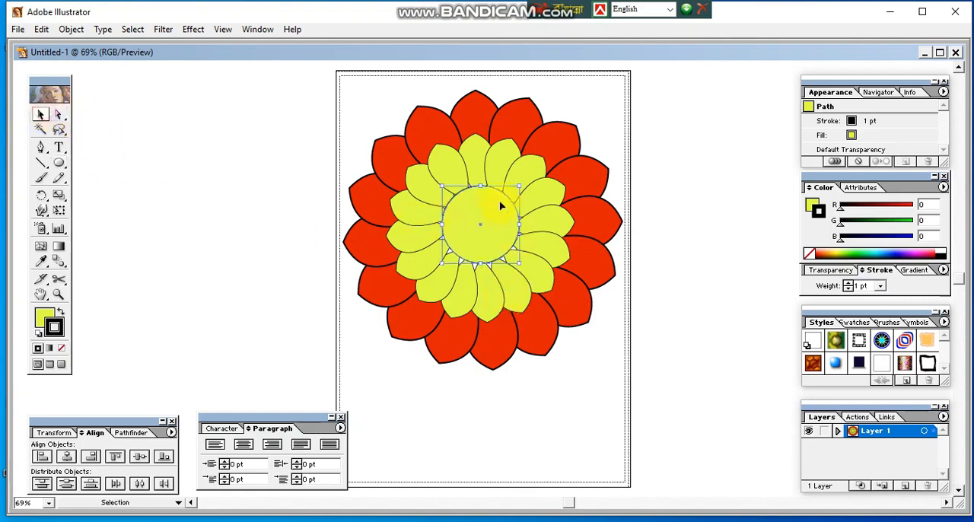
left_click_drag(518, 185, 521, 183)
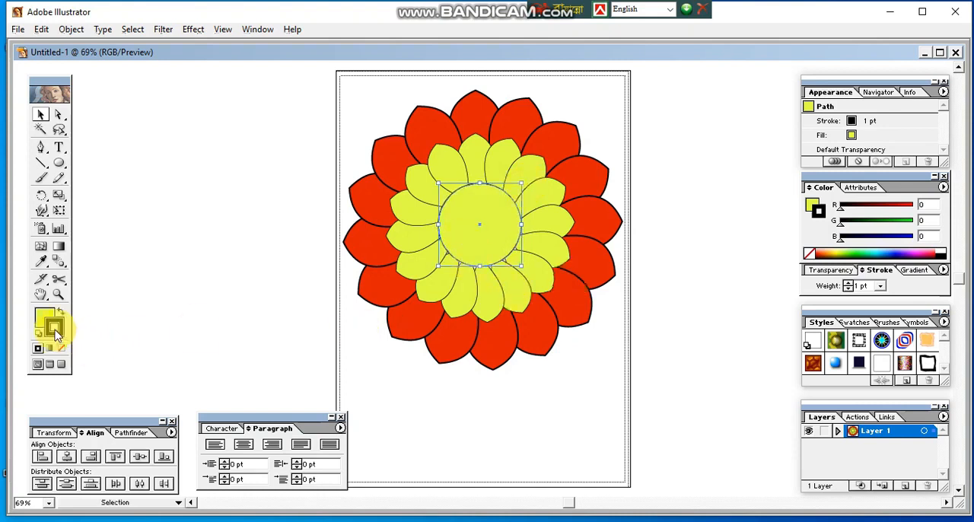
Step: Give the center circle a white 4 pt stroke
left_click(941, 253)
left_click(751, 272)
left_click(486, 241)
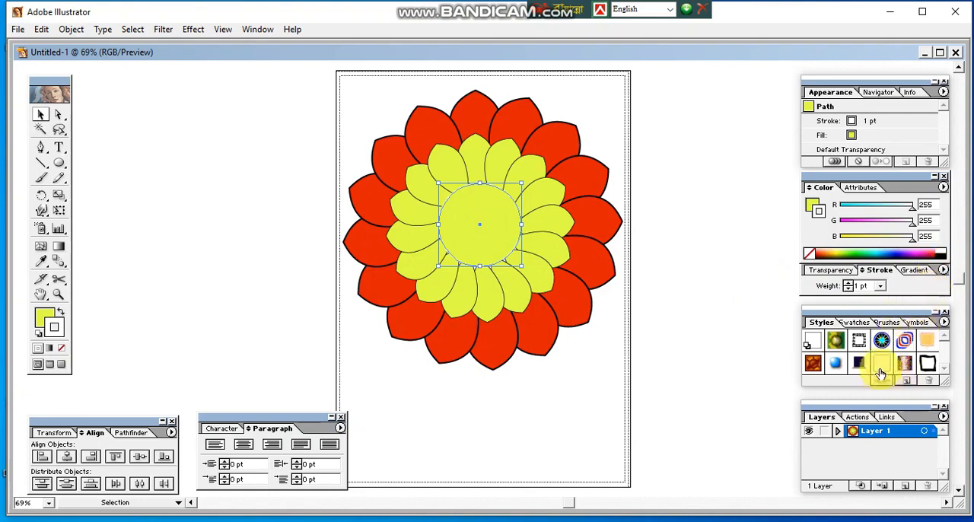
left_click(880, 287)
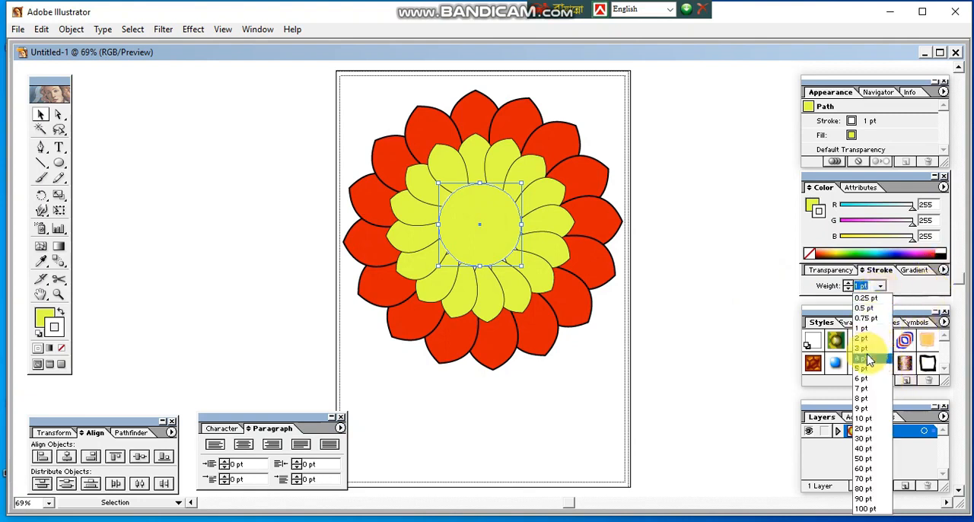
left_click(867, 356)
left_click(708, 347)
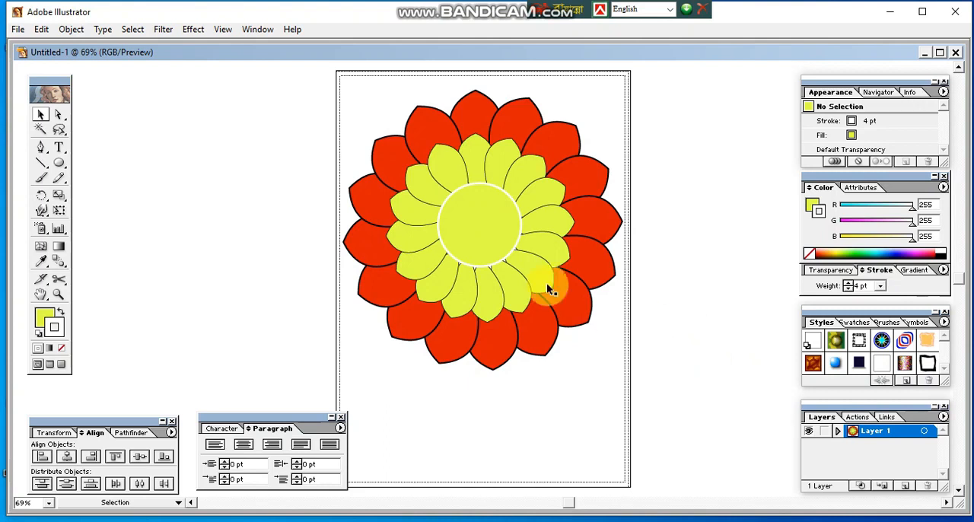
Step: Fill the center circle with dark red, RGB 127, 0, 41
left_click(487, 246)
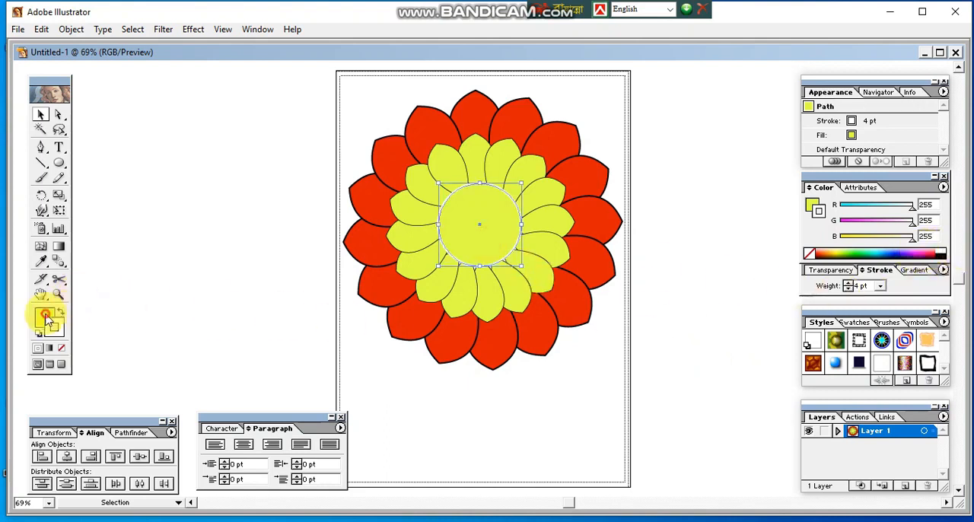
left_click(934, 251)
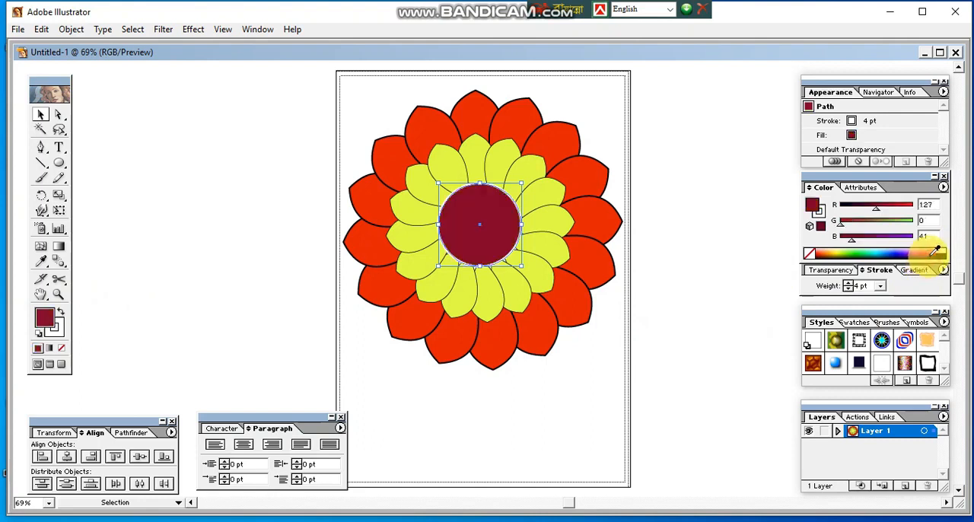
left_click(780, 287)
left_click(496, 241)
left_click(692, 327)
Step: Add a concentric copy of the center circle at about two-thirds its size, filled with yellow, RGB 255, 229, 0
left_click(476, 241)
left_click_drag(476, 238, 579, 408, "alt")
mouse_move(615, 357)
left_mouse_down()
mouse_move(598, 373)
mouse_move(608, 370)
left_mouse_up()
left_click_drag(483, 223, 483, 223)
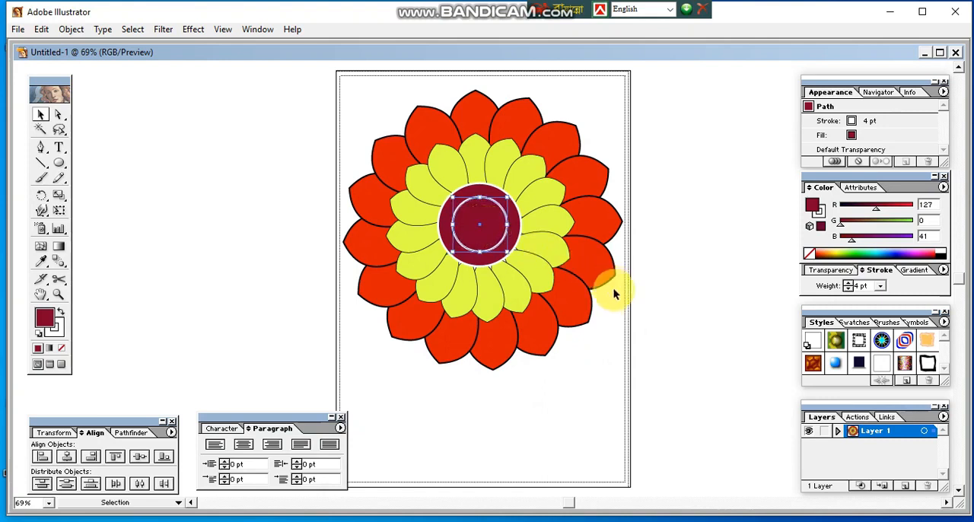
left_click(838, 249)
left_click(674, 300)
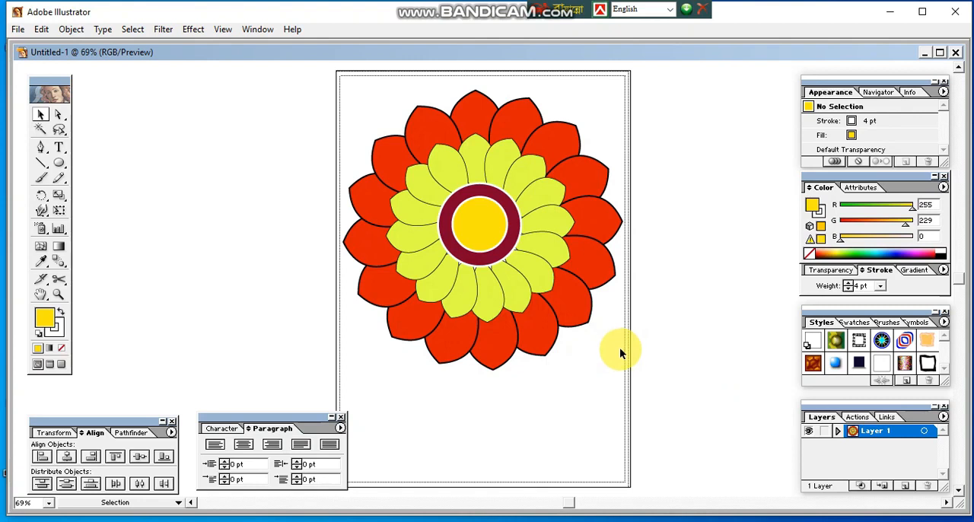
Step: Select the complete flower with its center circles and move it slightly up on the artboard
left_click_drag(313, 99, 669, 392)
left_click(684, 338)
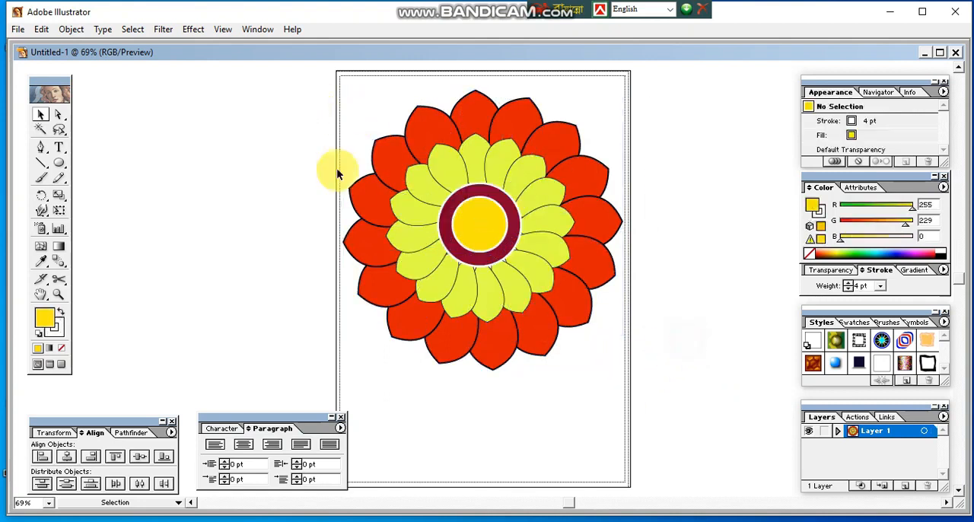
left_click_drag(306, 86, 654, 406)
left_click(685, 341)
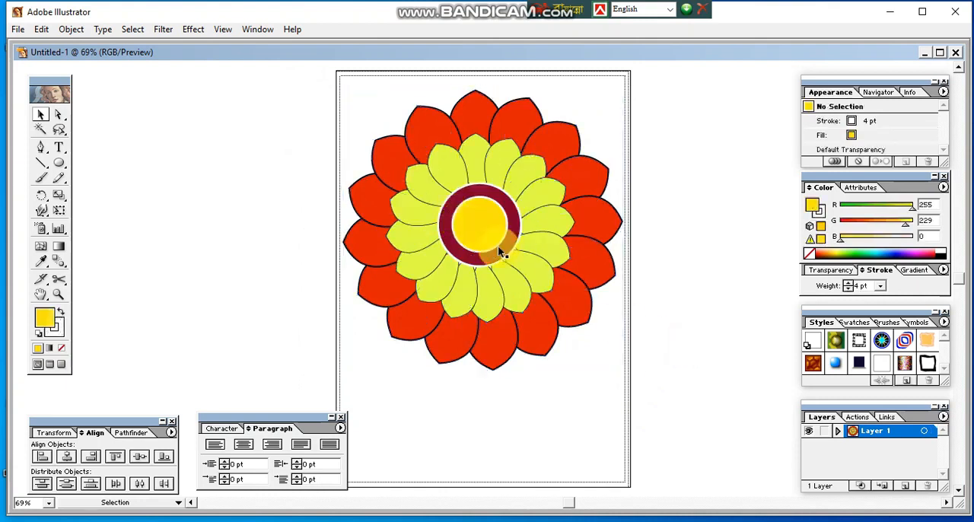
left_click_drag(369, 113, 485, 262)
left_click_drag(479, 220, 480, 219)
left_click(691, 253)
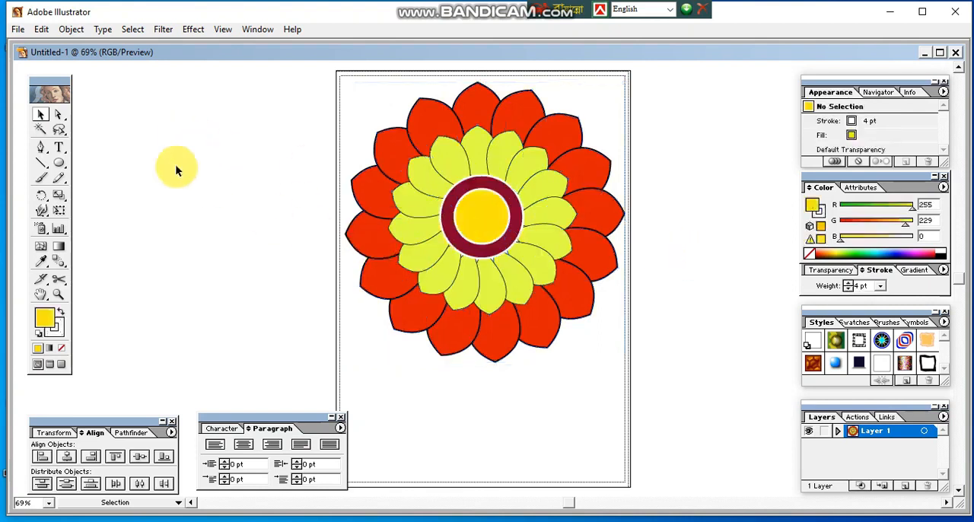
Step: Export the flower as a JPEG named "alpona 2" into the Adobe File folder, accepting the maximum-quality RGB options
left_click(18, 29)
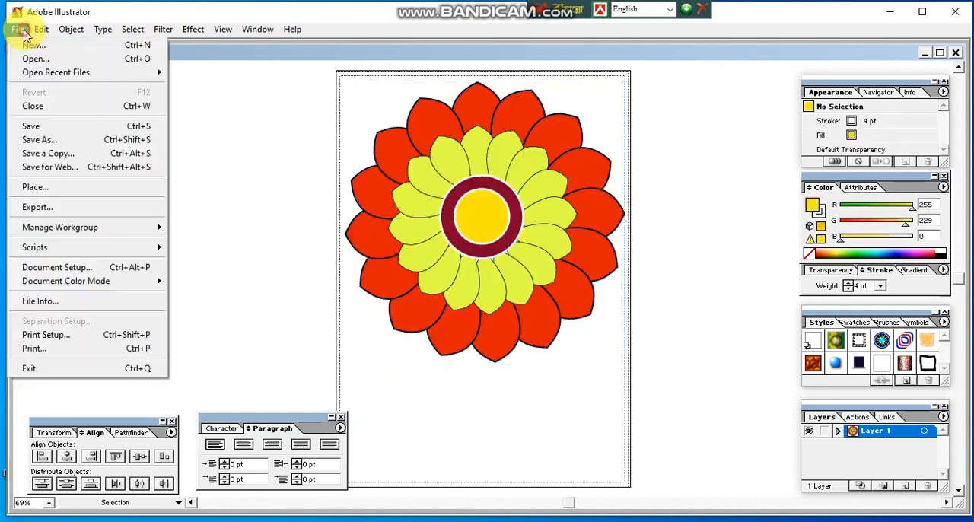
left_click(97, 210)
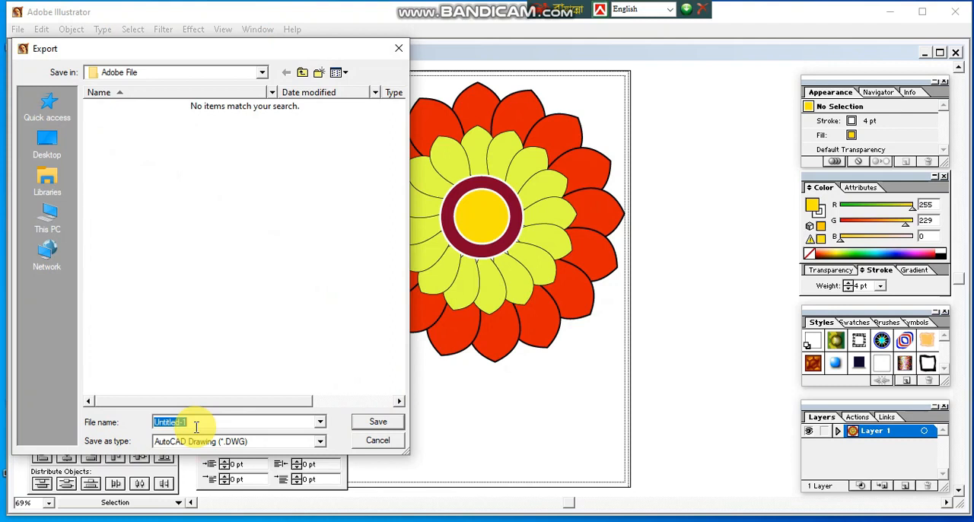
type("a")
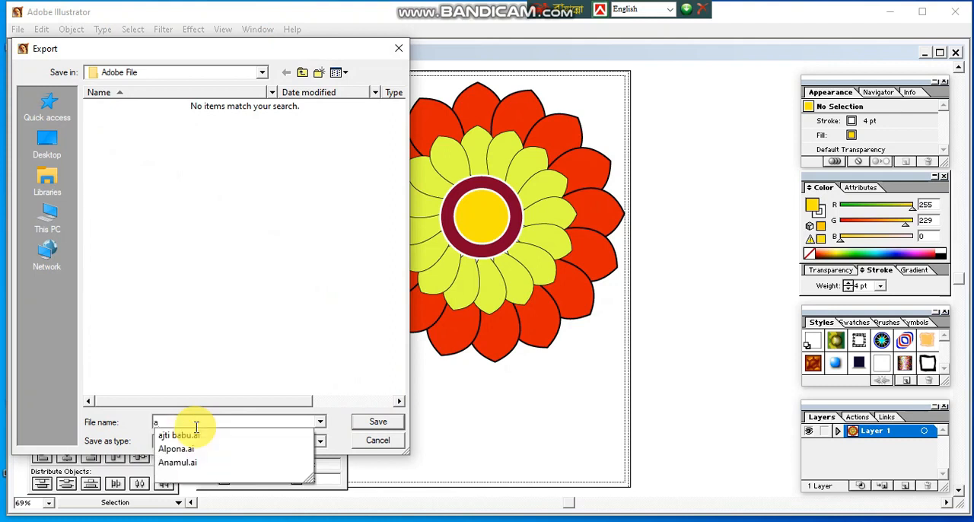
type("lpona ")
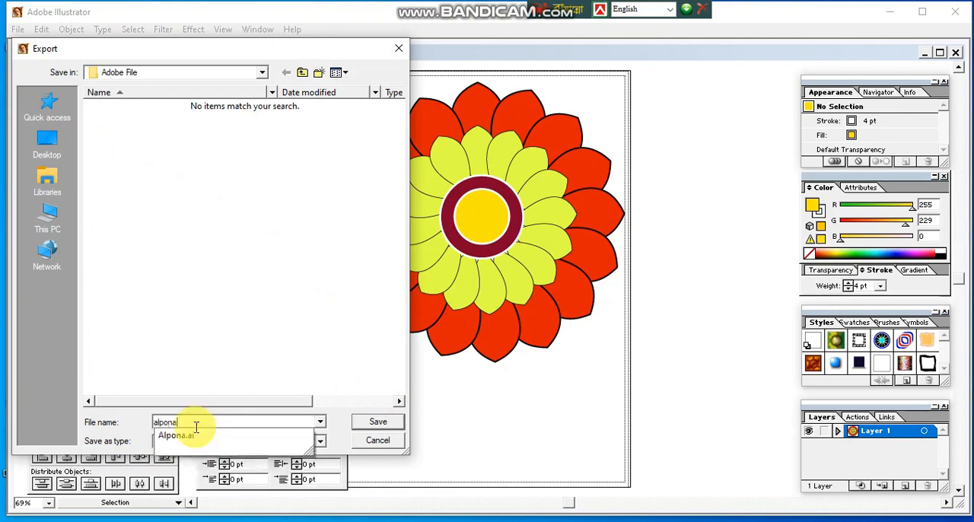
type("2")
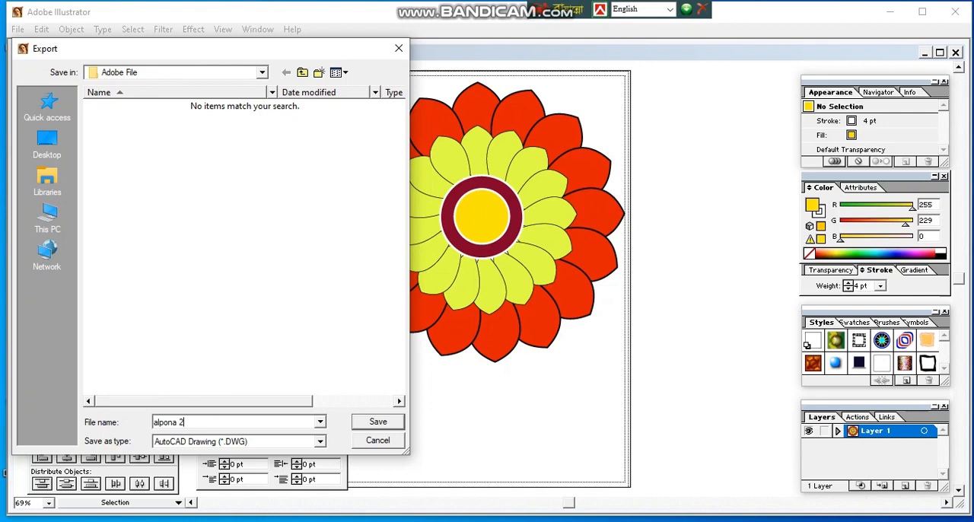
left_click(209, 448)
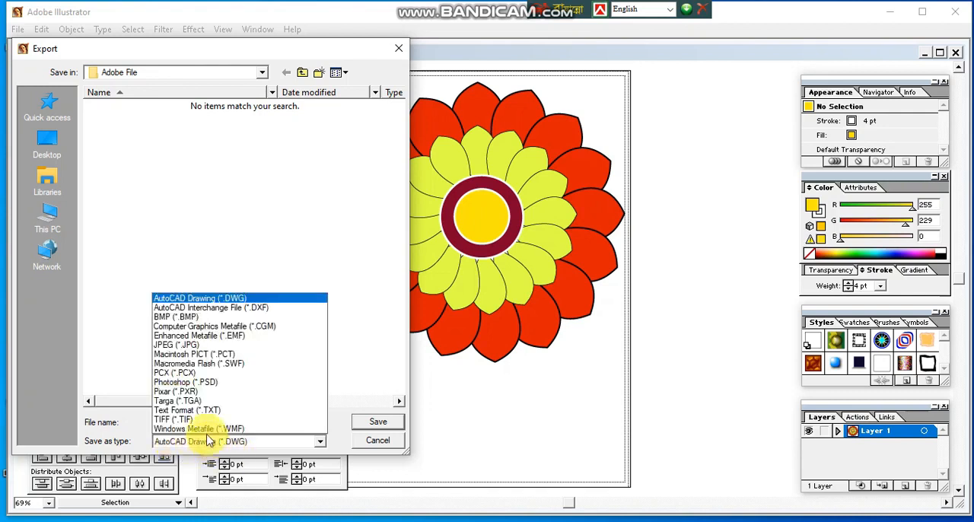
left_click(186, 344)
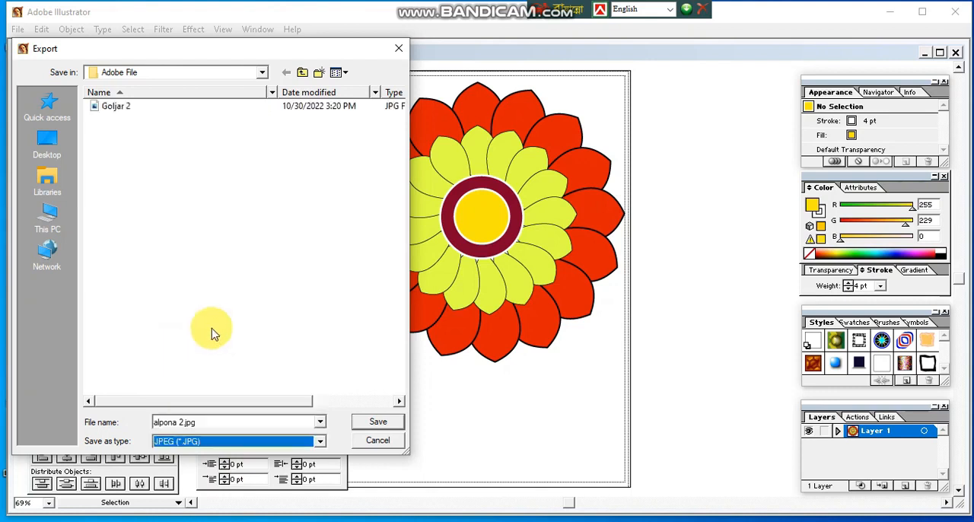
left_click(223, 423)
left_click(384, 424)
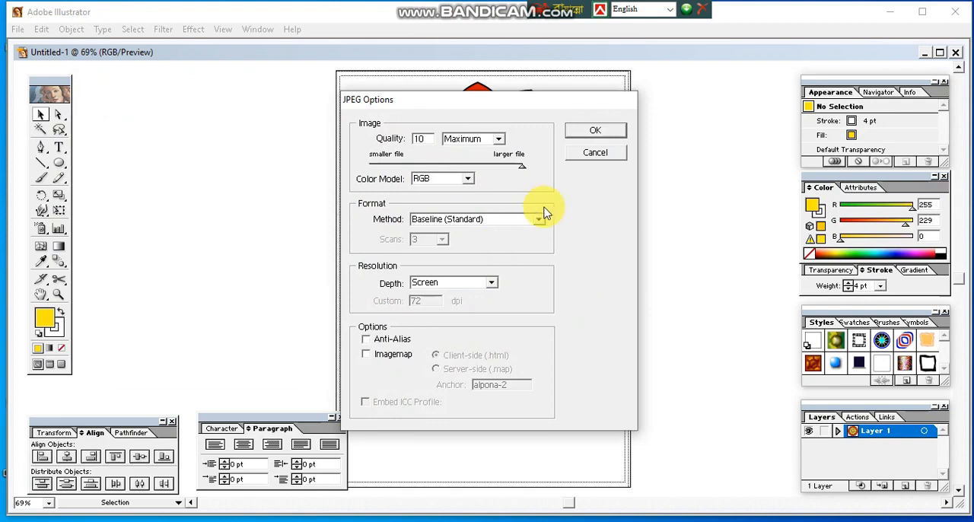
left_click(613, 137)
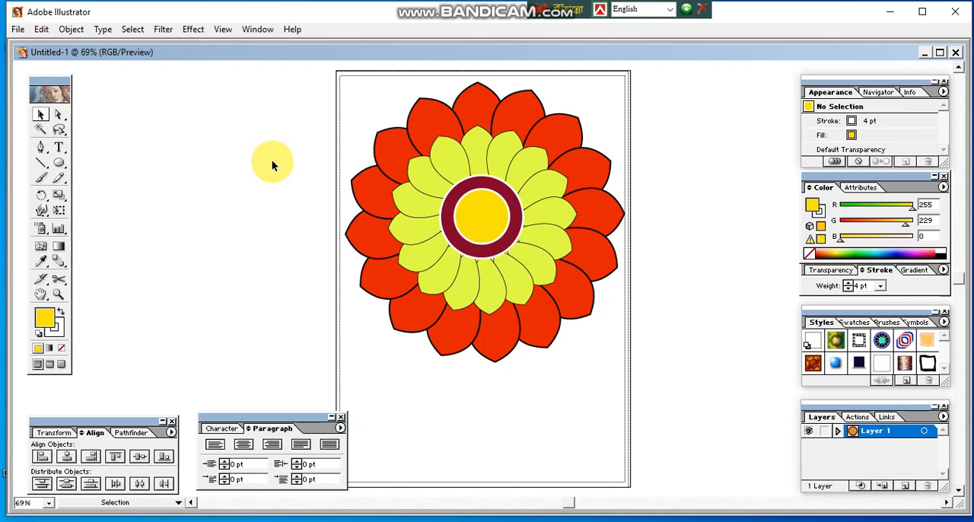
left_click(18, 29)
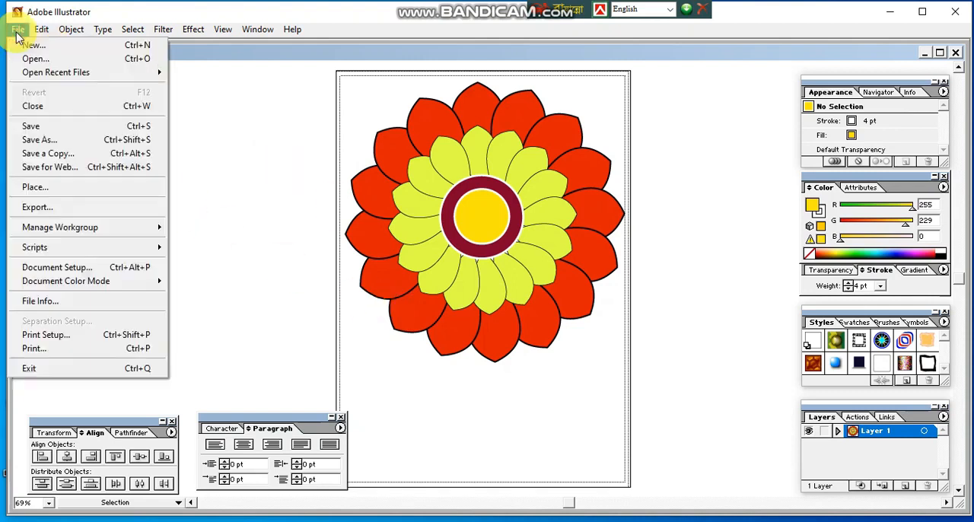
left_click(55, 60)
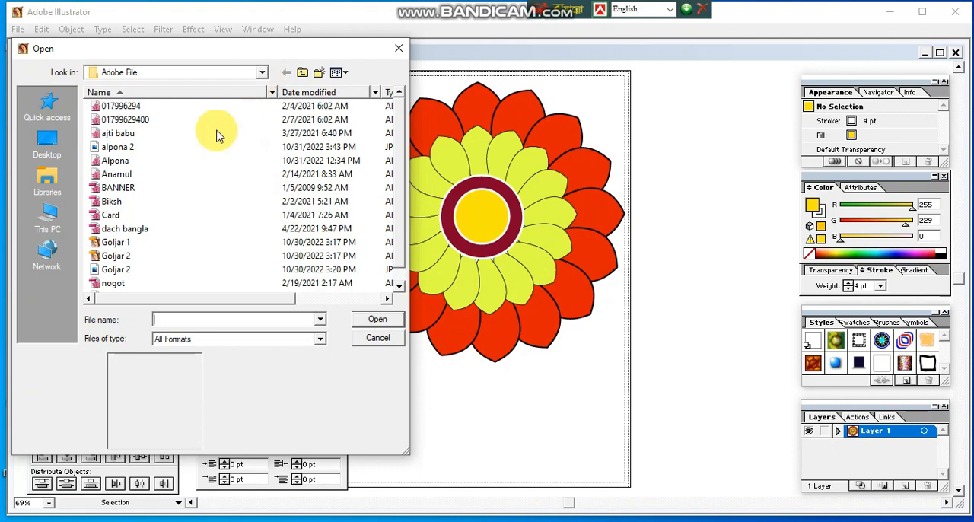
left_click(129, 148)
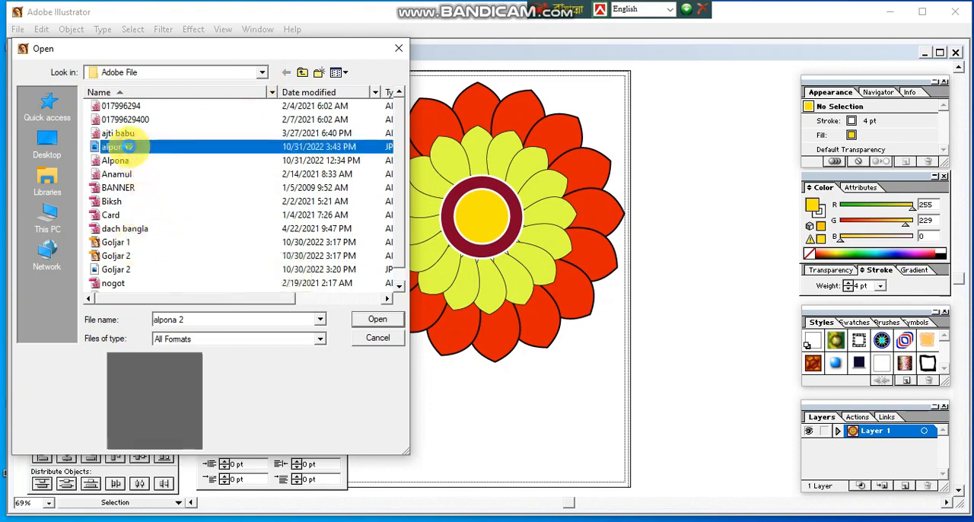
right_click(129, 147)
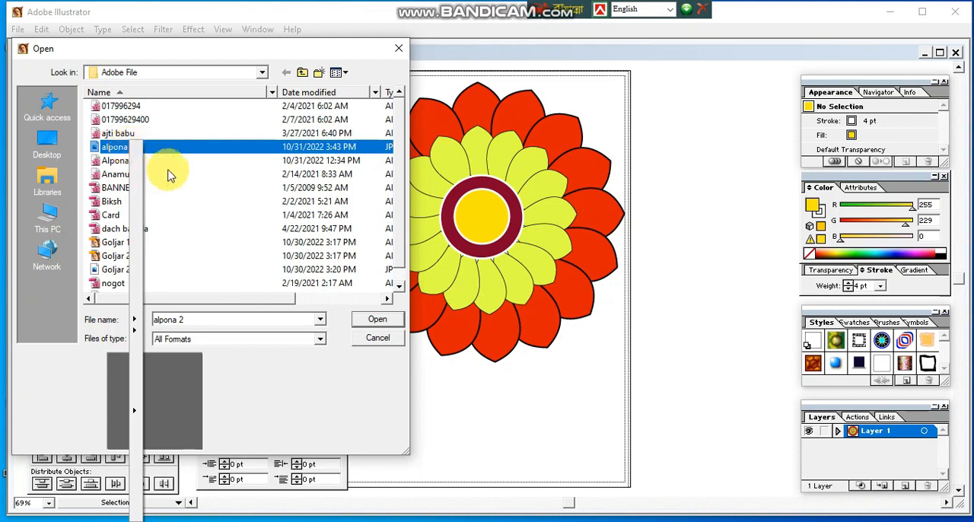
left_click(187, 187)
left_click(378, 339)
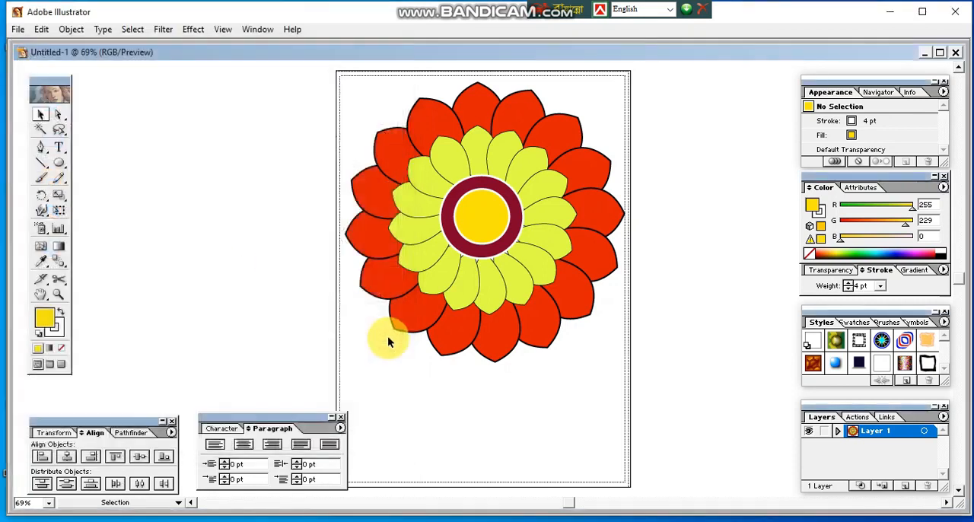
Step: Switch to File Explorer, view the alpona 2 JPG from the Adobe File folder, and close the image and the folder window
left_click(424, 519)
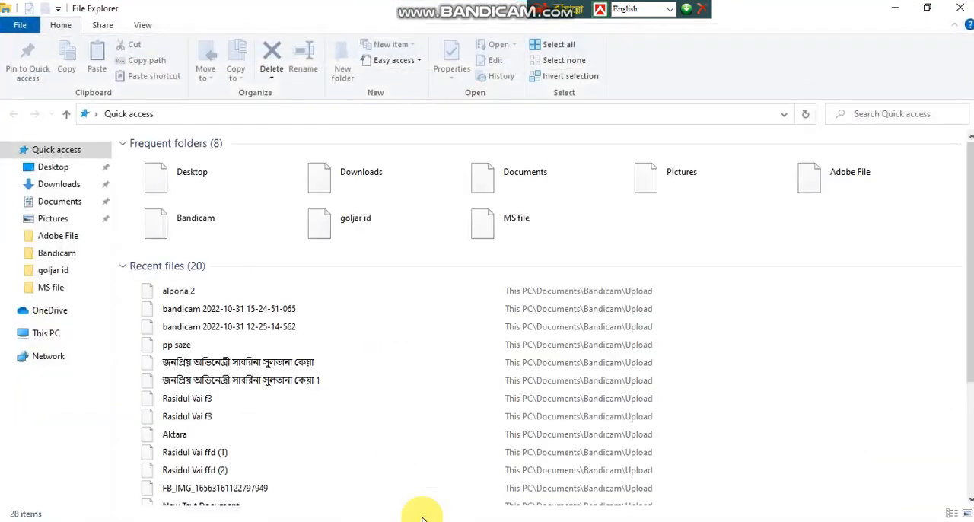
left_click(74, 238)
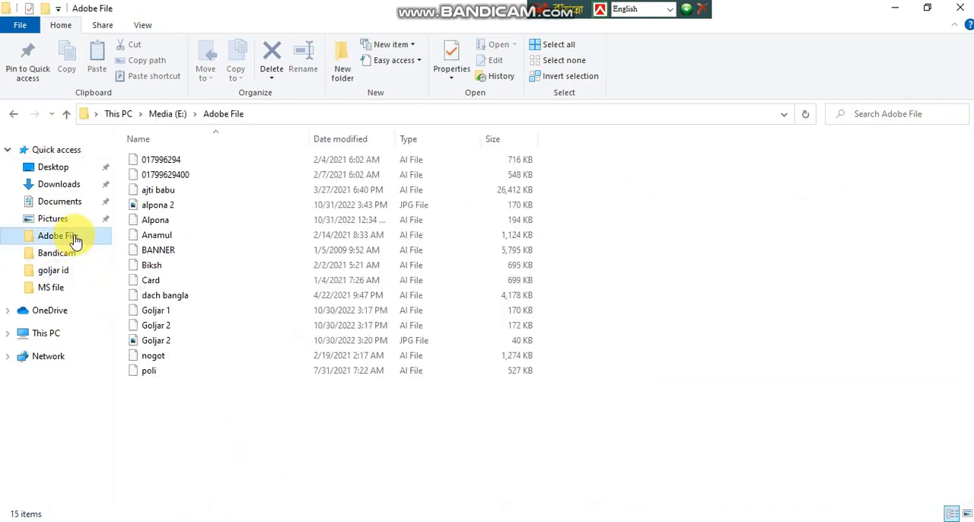
left_click(163, 207)
double_click(163, 206)
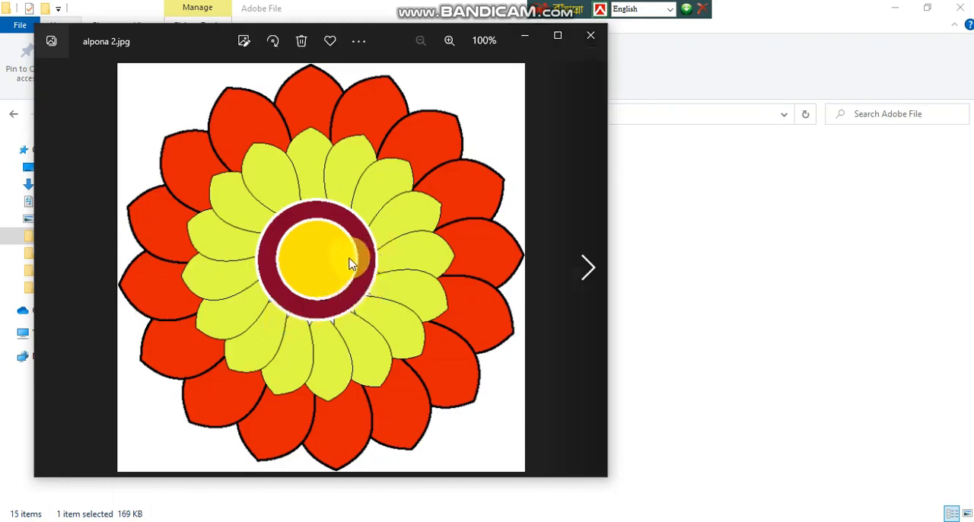
left_click(589, 36)
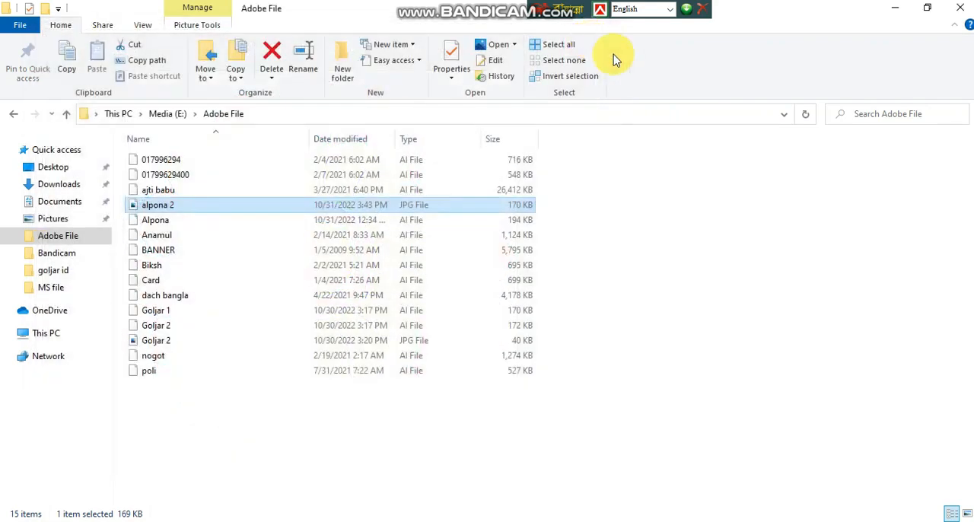
left_click(960, 8)
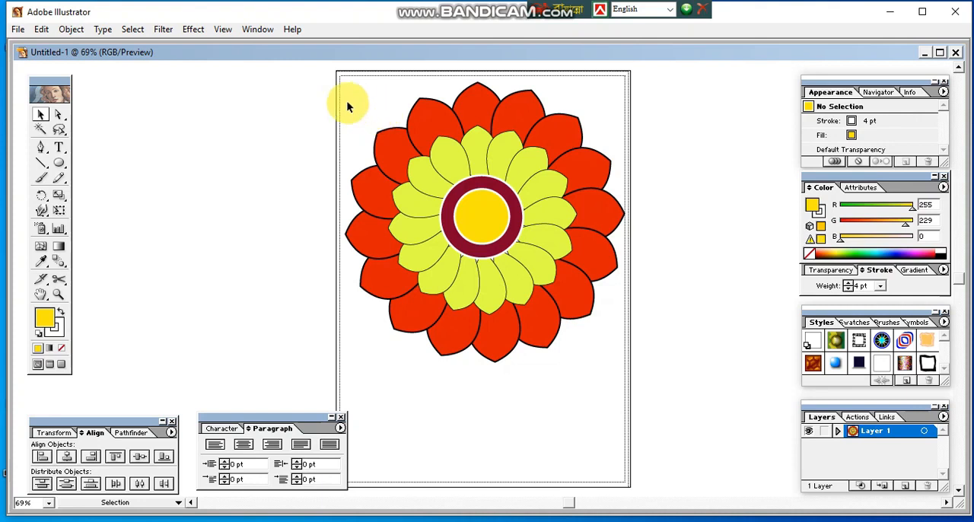
Step: Select all petals and center circles of the flower and group them
left_click_drag(313, 98, 626, 382)
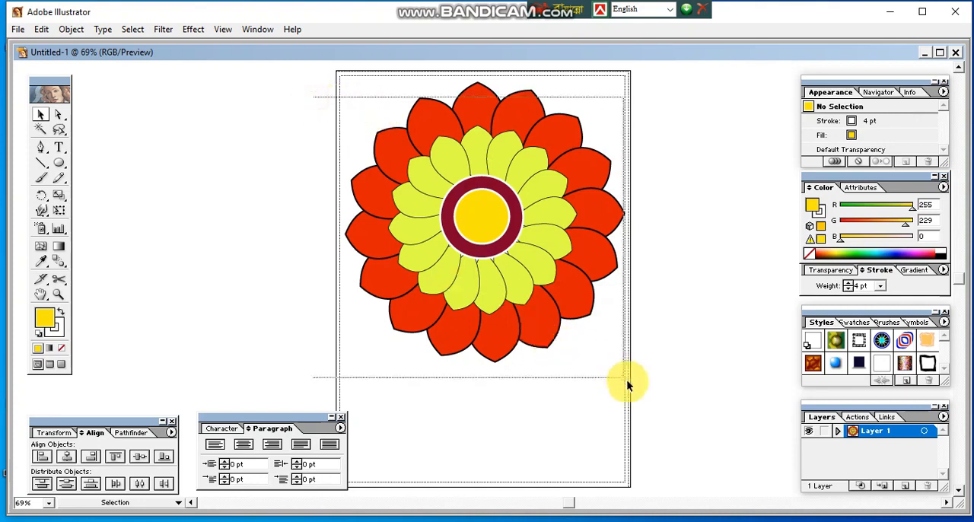
left_click(67, 29)
left_click(104, 73)
left_click(224, 202)
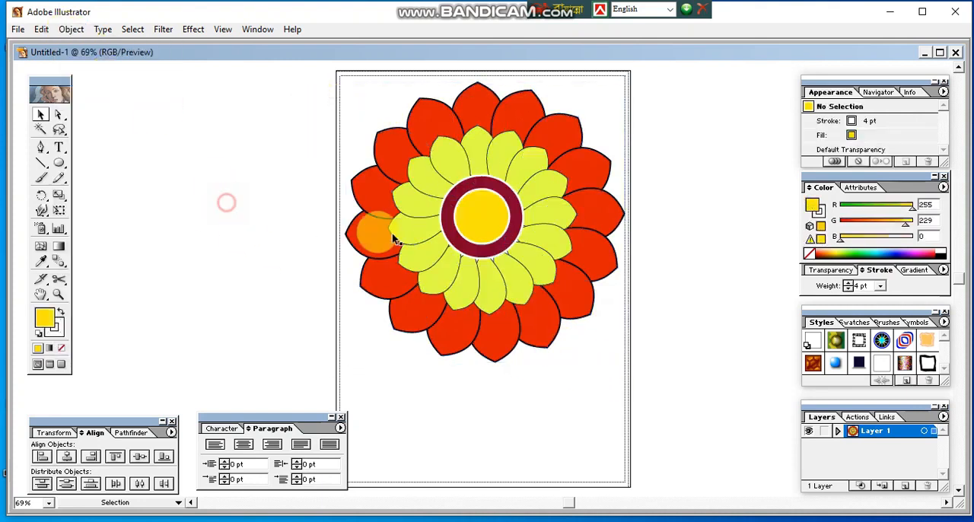
Step: Move the grouped flower off the artboard to its left side so the artboard is empty, and deselect it
left_click(471, 214)
left_click_drag(487, 221, 491, 223)
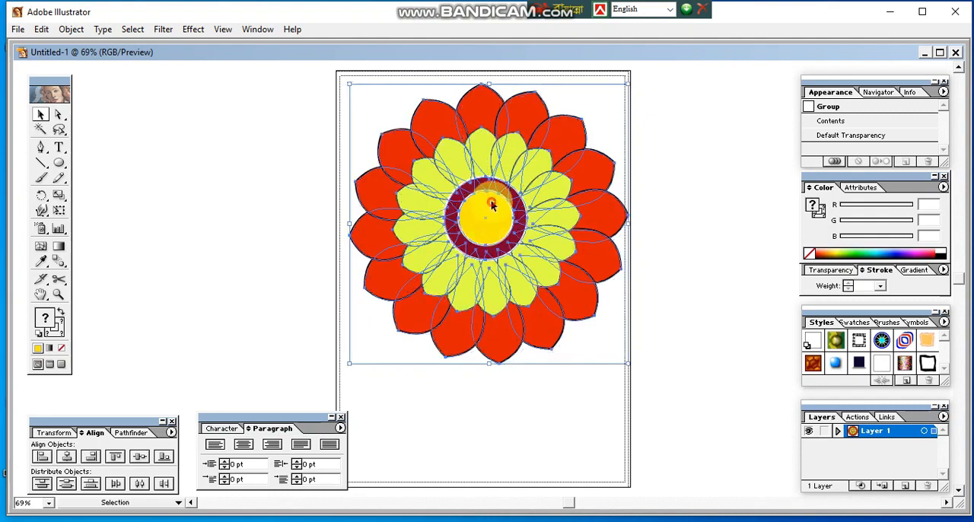
left_click(689, 257)
left_click(494, 230)
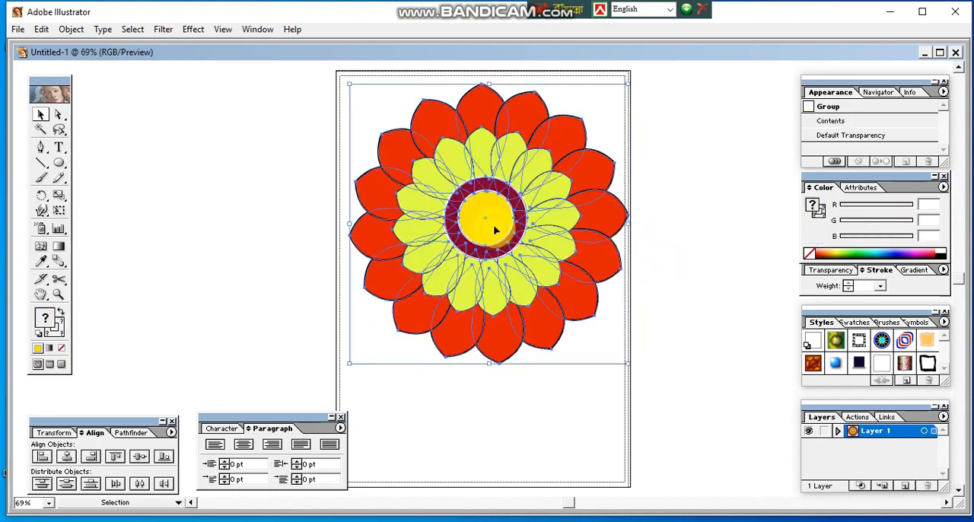
left_click_drag(493, 229, 210, 220)
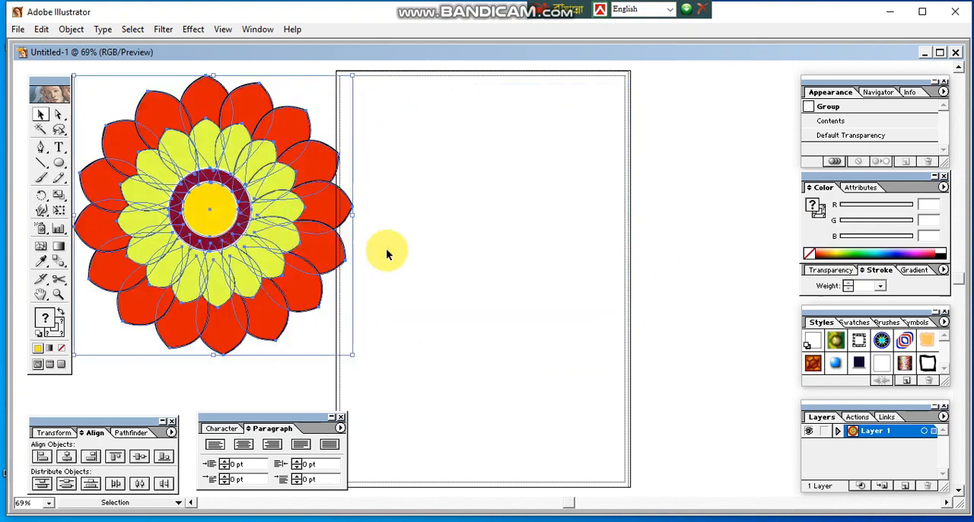
left_click(483, 271)
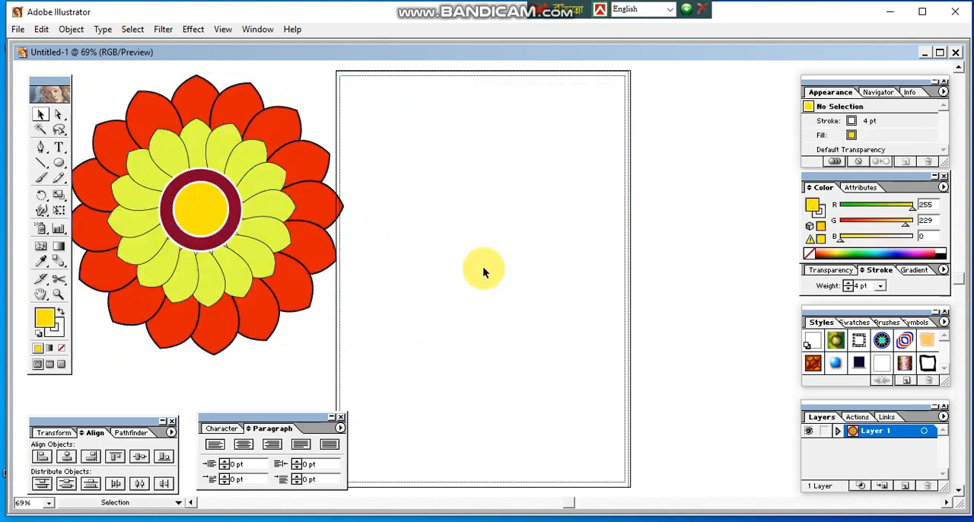
Step: Draw a narrow upright ellipse with yellow fill and white 4 pt stroke in the upper middle of the artboard
left_click(59, 163)
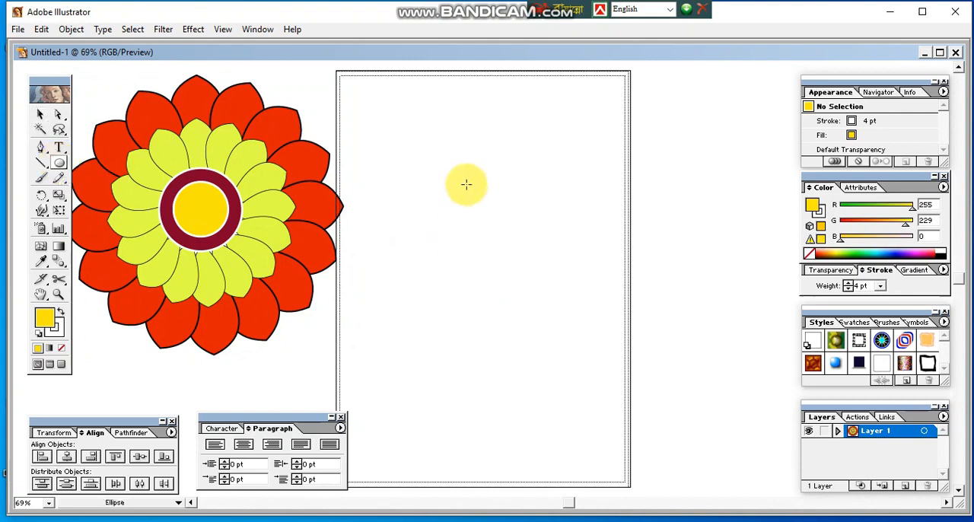
left_click_drag(451, 128, 487, 228)
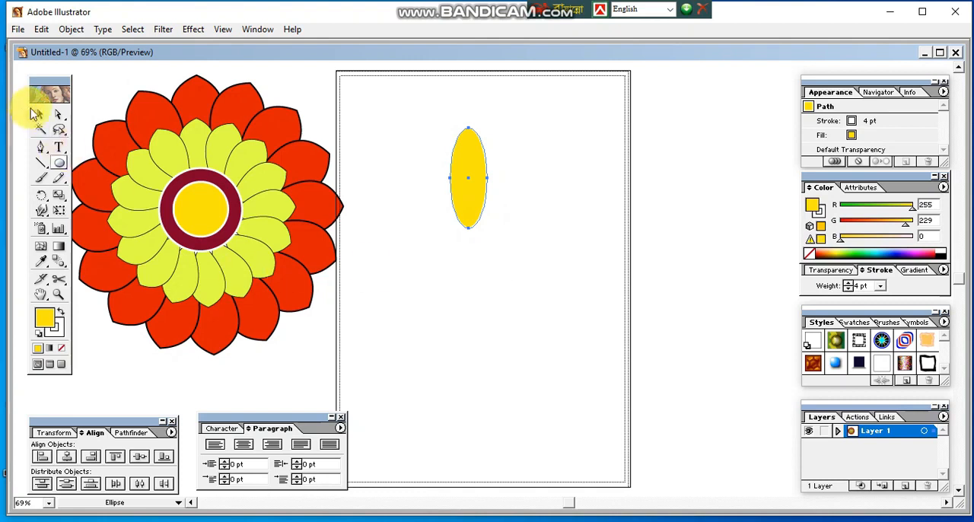
left_click(40, 116)
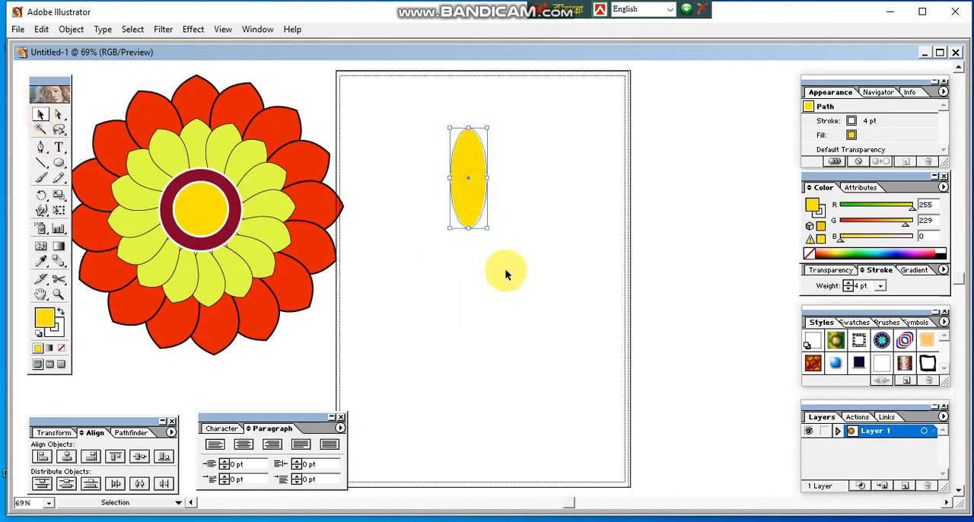
left_click(53, 328)
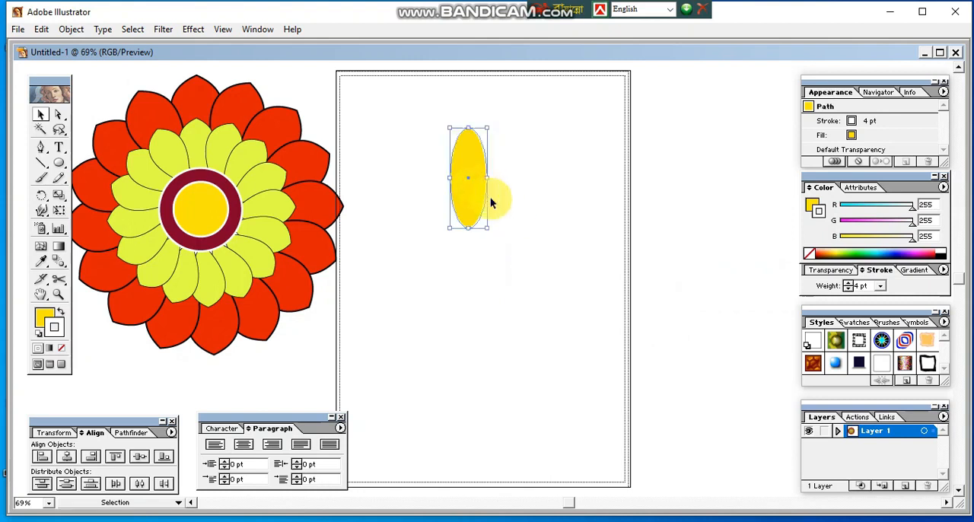
Step: Make a clockwise-rotated copy of the ellipse beside the original, using a rotation center slightly below its lower end
left_click(43, 203)
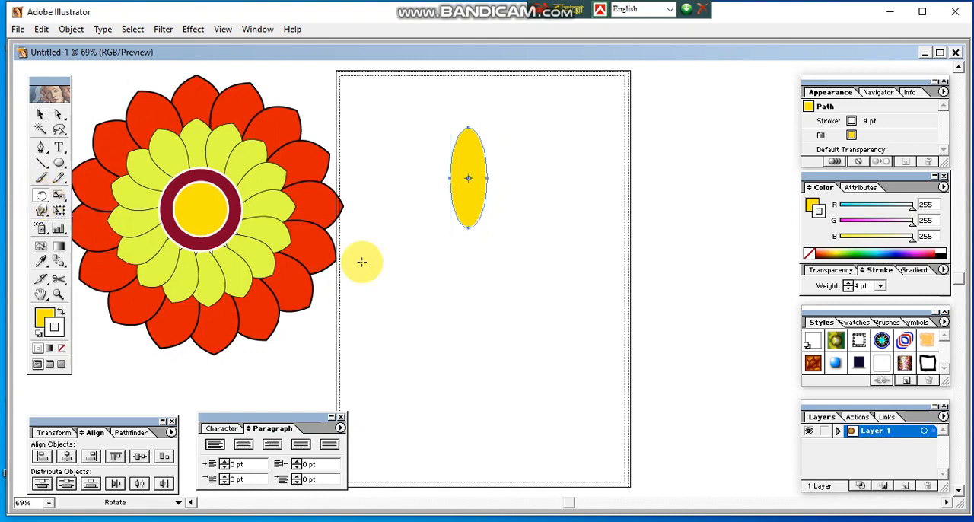
left_click(467, 260)
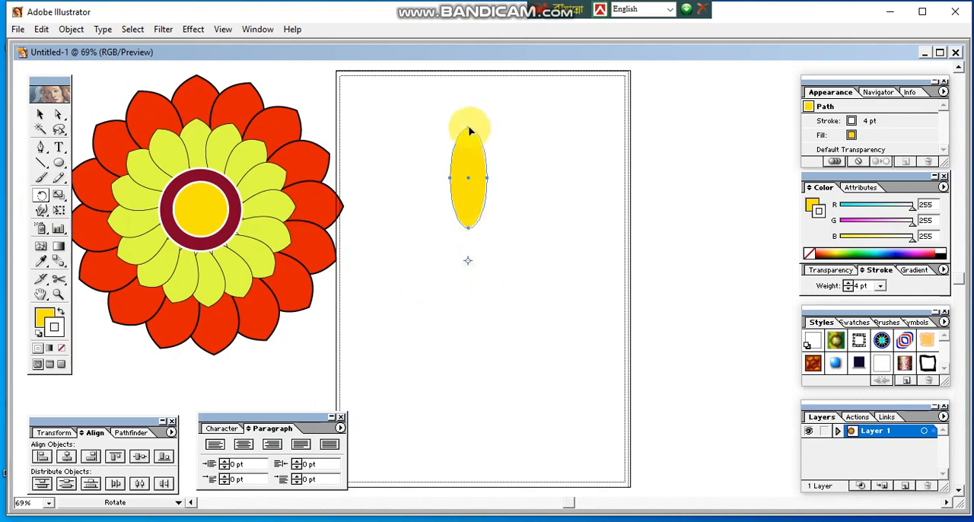
left_click_drag(470, 131, 515, 139)
Step: Repeat the rotated ellipse copy around the same center until the petals form a closed ring
key("ctrl+d")
key("ctrl+d")
key("ctrl+d")
key("ctrl+d")
key("ctrl+d")
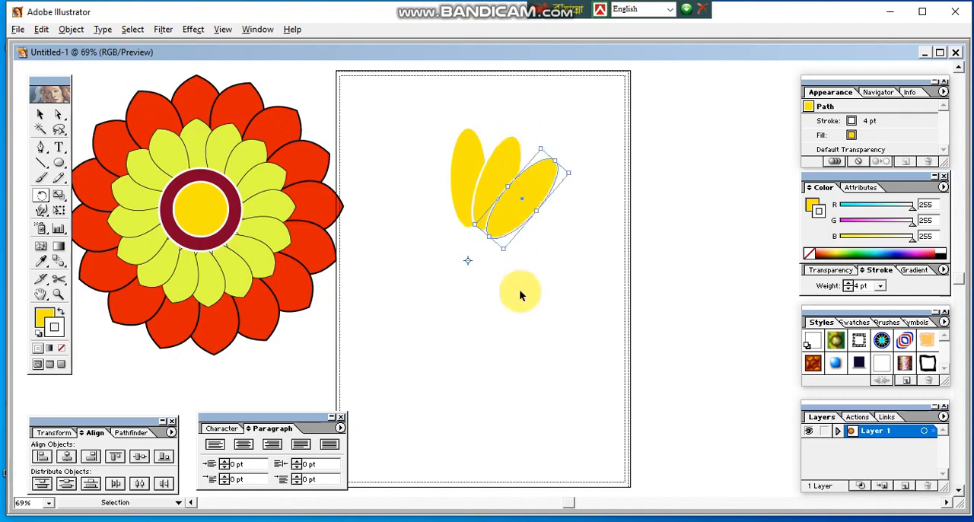
key("ctrl+d")
key("ctrl+d")
key("ctrl+d")
key("ctrl+d")
key("ctrl+d")
key("ctrl+d")
key("ctrl+d")
key("ctrl+d")
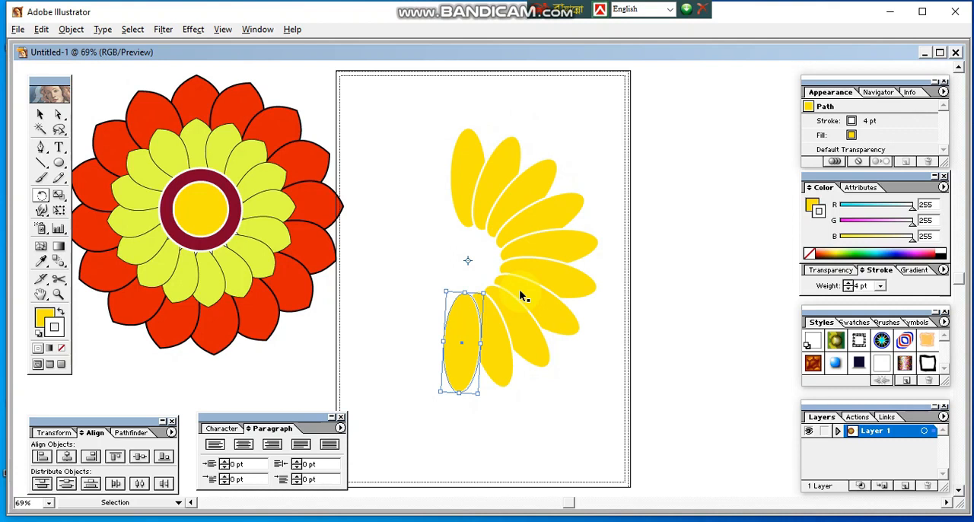
key("ctrl+d")
key("ctrl+d")
key("ctrl+d")
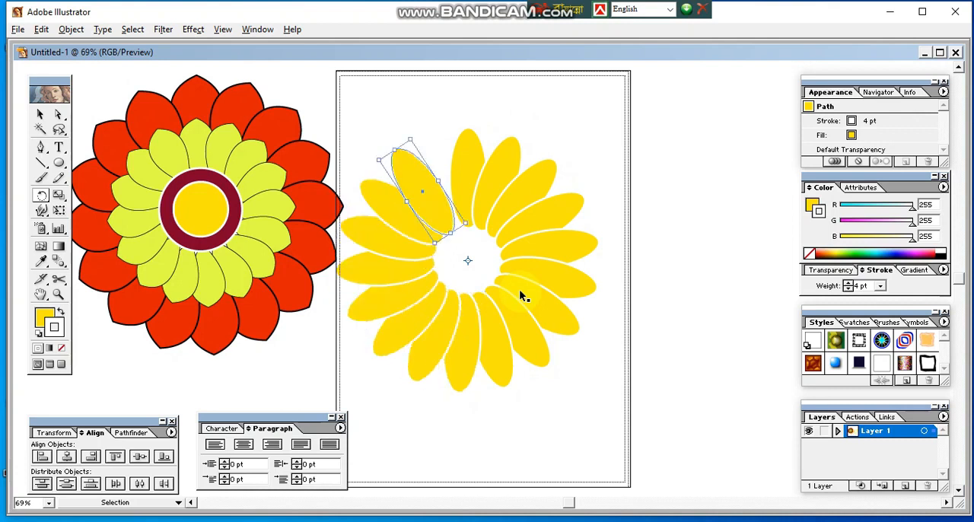
key("r")
key("ctrl+z")
key("ctrl+z")
key("ctrl+z")
key("ctrl+z")
key("ctrl+z")
key("ctrl+z")
key("ctrl+z")
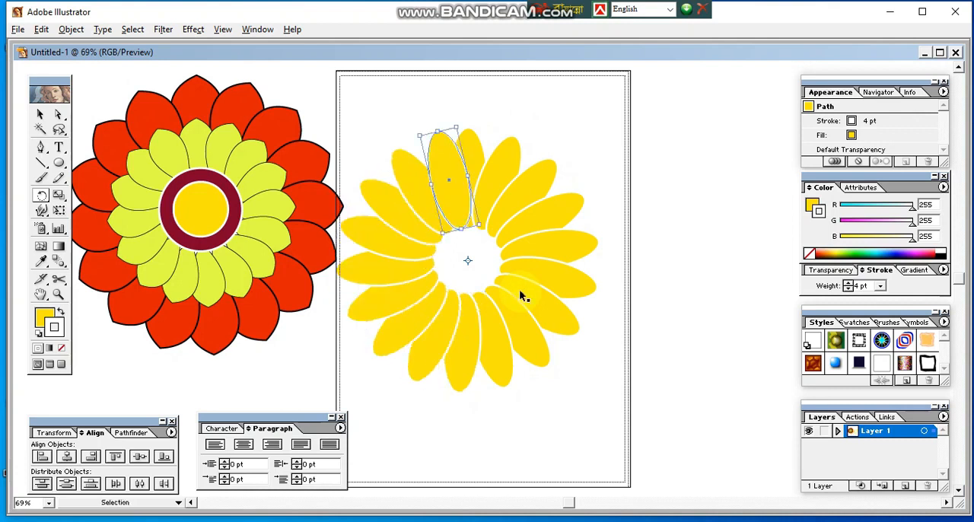
Step: Undo the rotated petal copies one after another until only the original upright ellipse remains on the artboard
key("ctrl+z")
key("ctrl+z")
key("ctrl+z")
key("ctrl+z")
key("ctrl+z")
key("ctrl+z")
key("ctrl+z")
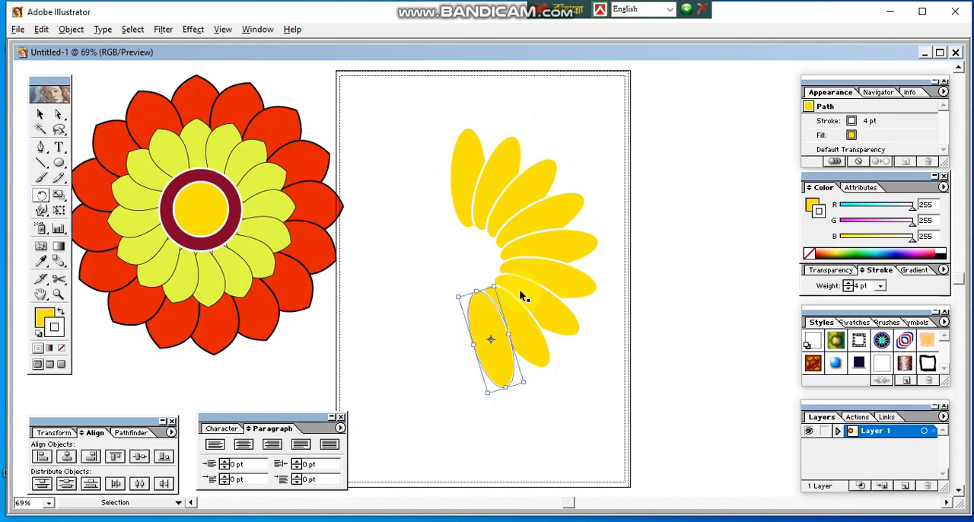
key("ctrl+z")
key("ctrl+z")
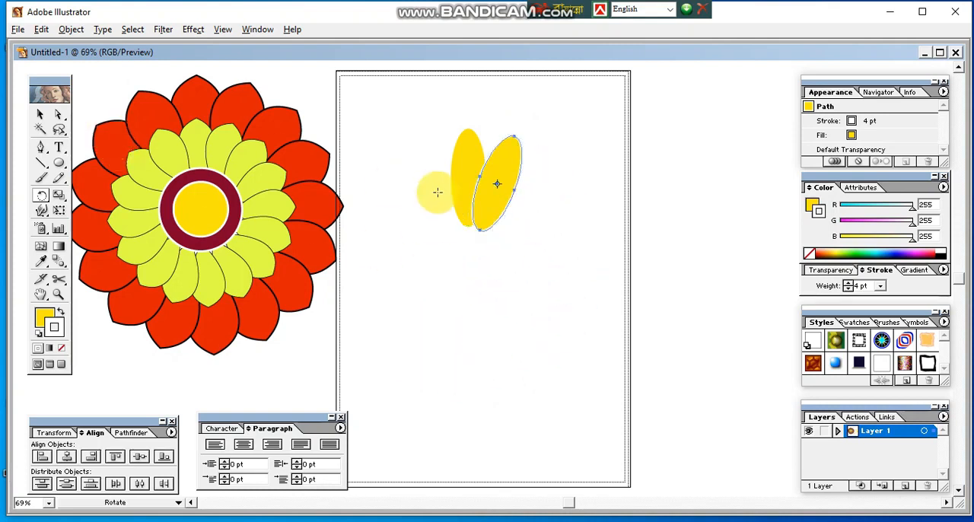
key("ctrl+z")
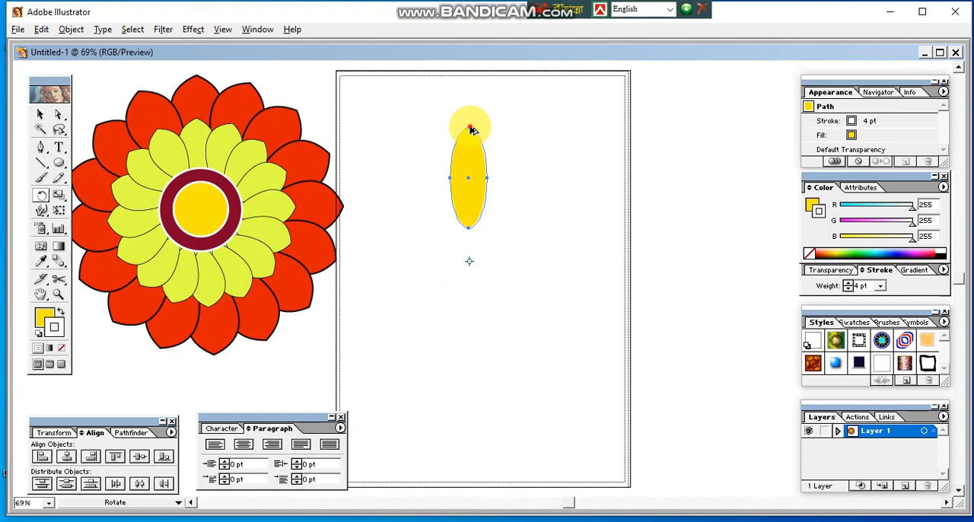
Step: Make a clockwise-rotated ellipse copy at a wider angle around the center below it, repeat it into a closed ring, and deselect
left_click_drag(472, 126, 528, 143)
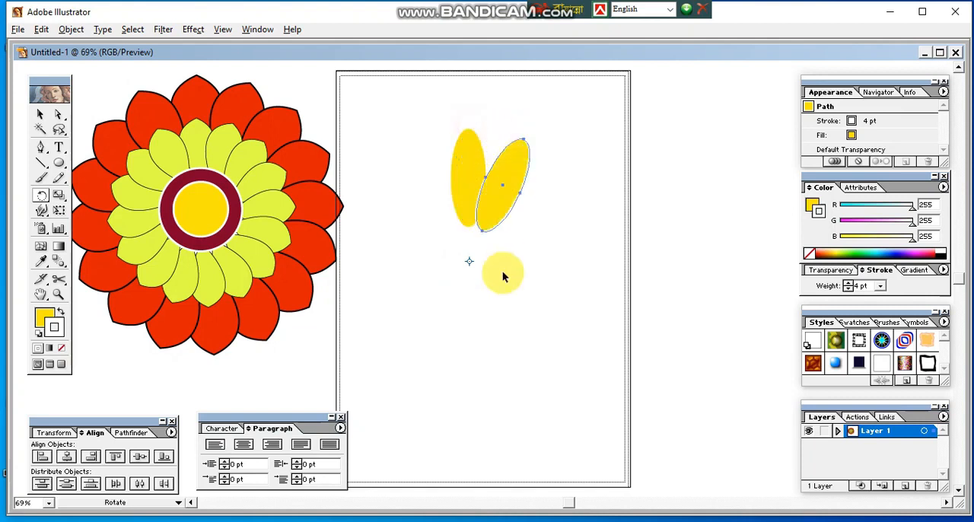
key("ctrl+d")
key("ctrl+d")
key("ctrl+d")
key("ctrl+d")
key("ctrl+d")
key("ctrl+d")
key("ctrl+d")
key("ctrl+d")
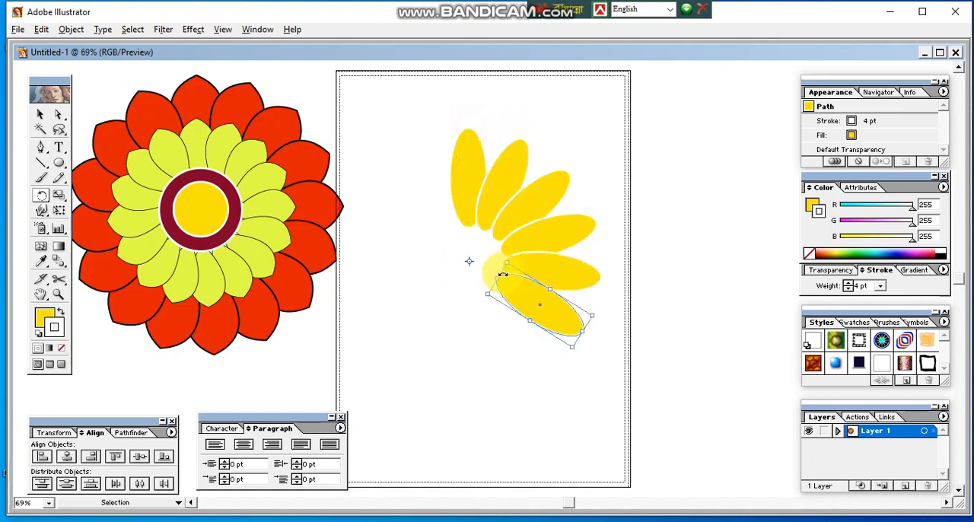
key("ctrl+d")
key("ctrl+d")
key("ctrl+d")
key("ctrl+d")
key("ctrl+d")
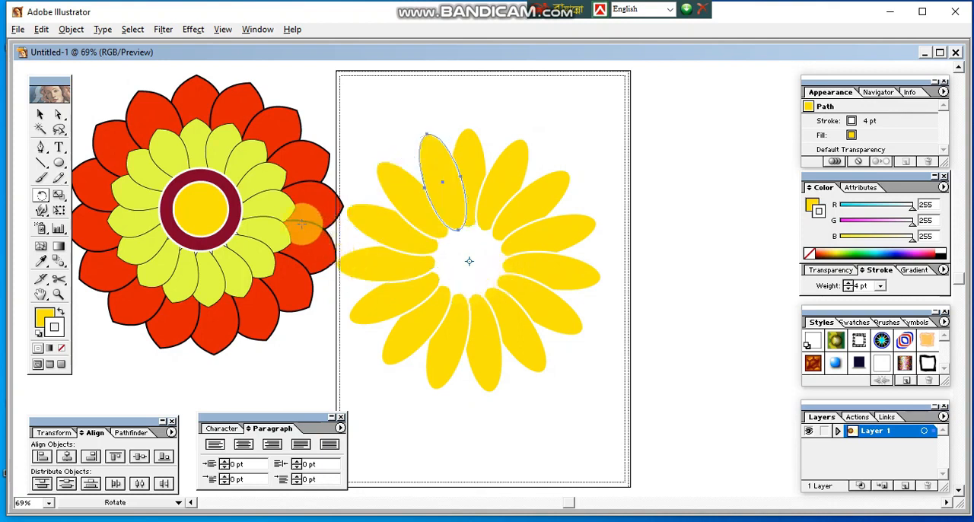
left_click(42, 114)
left_click(563, 384)
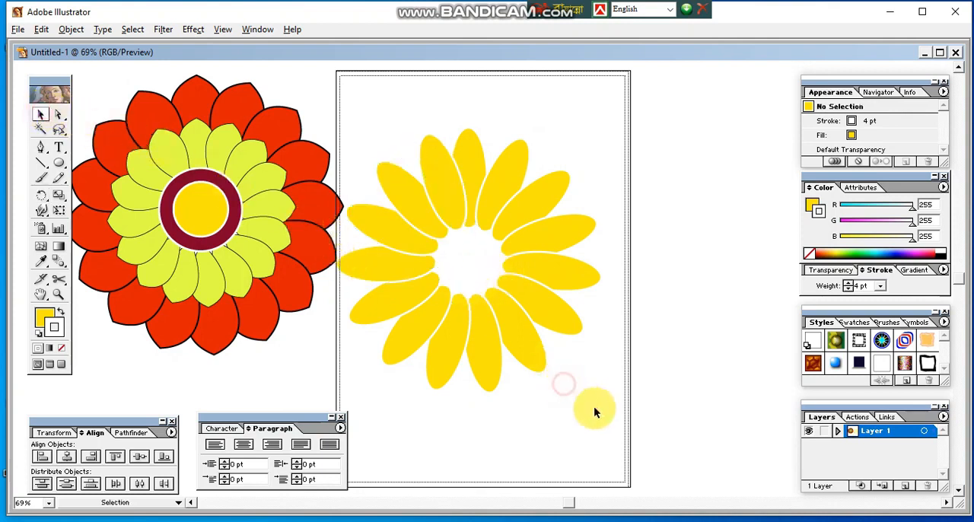
left_click_drag(410, 236, 459, 199)
left_click(716, 308)
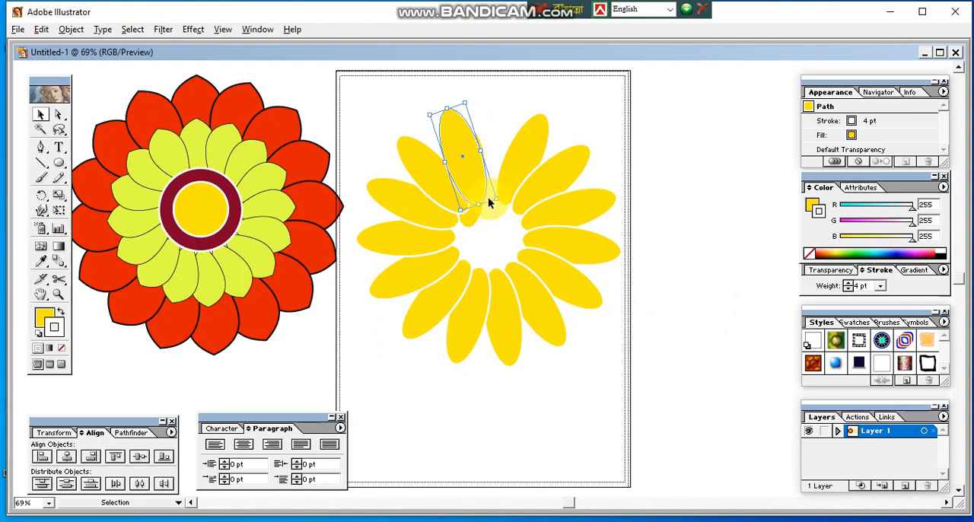
key("ctrl+z")
Step: Select all the yellow petals together and move the ring to the upper middle of the artboard
left_click(627, 372)
left_click_drag(684, 120, 360, 404)
left_click_drag(435, 218, 455, 182)
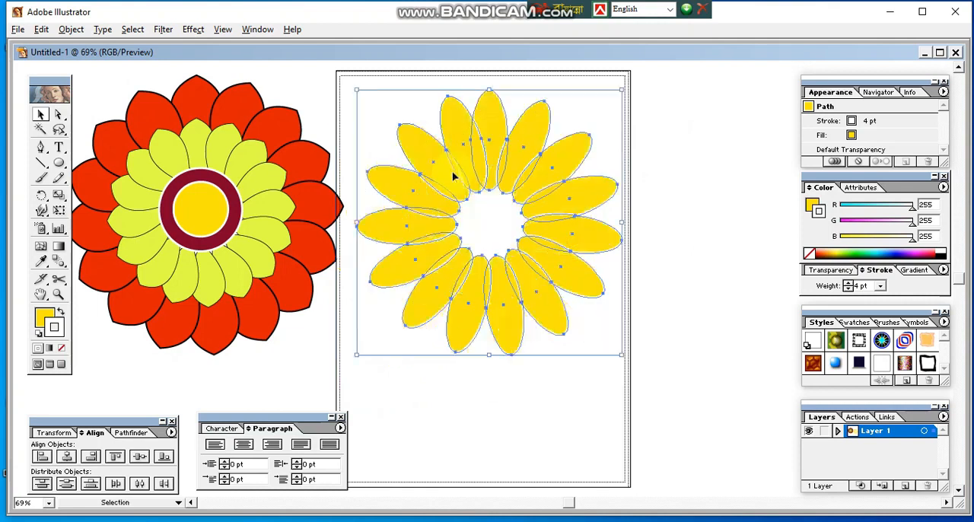
Step: Move the finished red and lime flower farther left, away from the artboard, and deselect it
left_click(262, 243)
left_click_drag(249, 245, 214, 242)
left_click(591, 409)
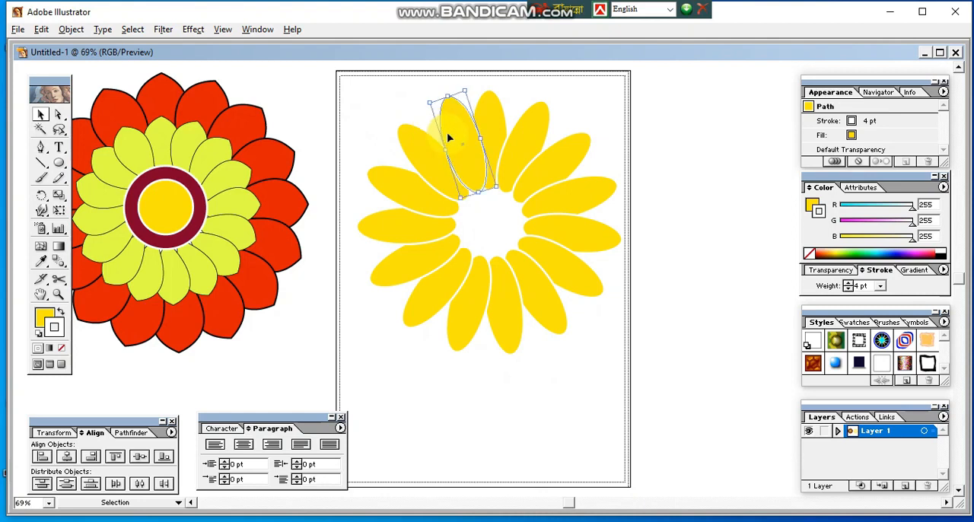
Step: Nudge the two petals just left of the ring's top petal to even out their spacing, then deselect
left_click_drag(449, 137, 424, 174)
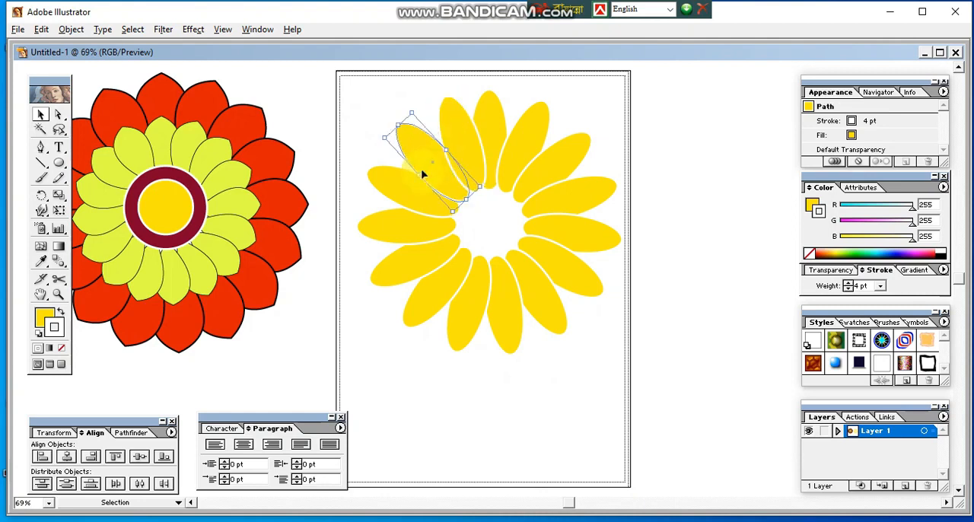
left_click_drag(440, 175, 469, 161)
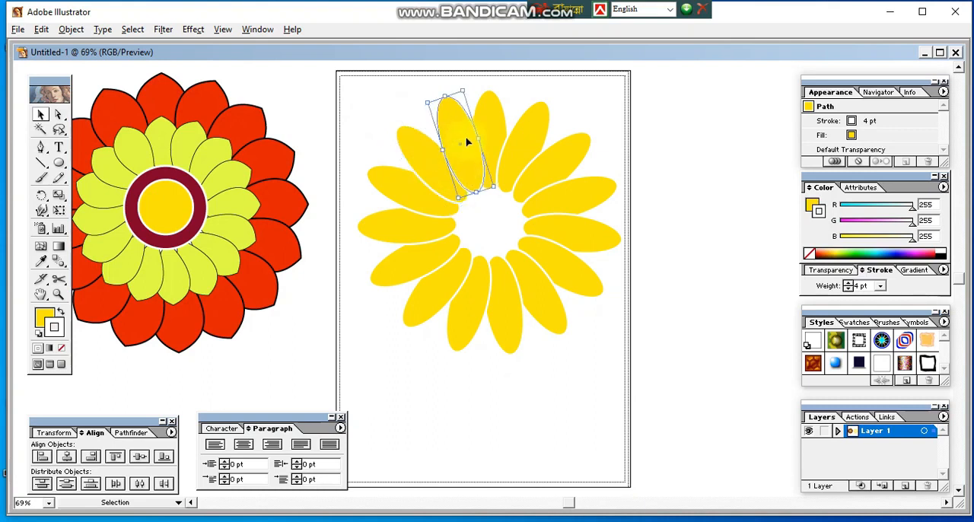
left_click(631, 291)
Step: Change the stroke of all ring petals to blue (R 31, G 138, B 255) and deselect them
mouse_move(359, 107)
left_mouse_down()
mouse_move(465, 257)
mouse_move(626, 376)
left_mouse_up()
key("x")
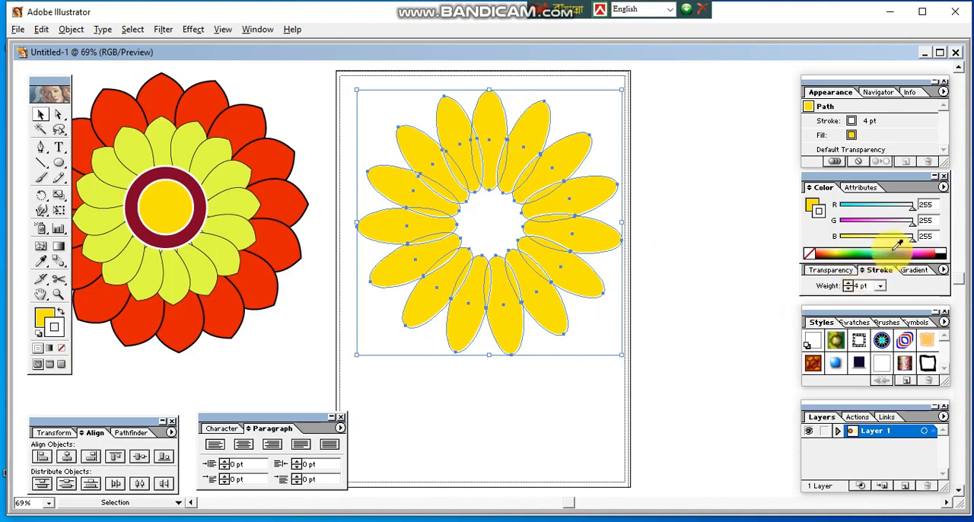
left_click(890, 249)
left_click(732, 274)
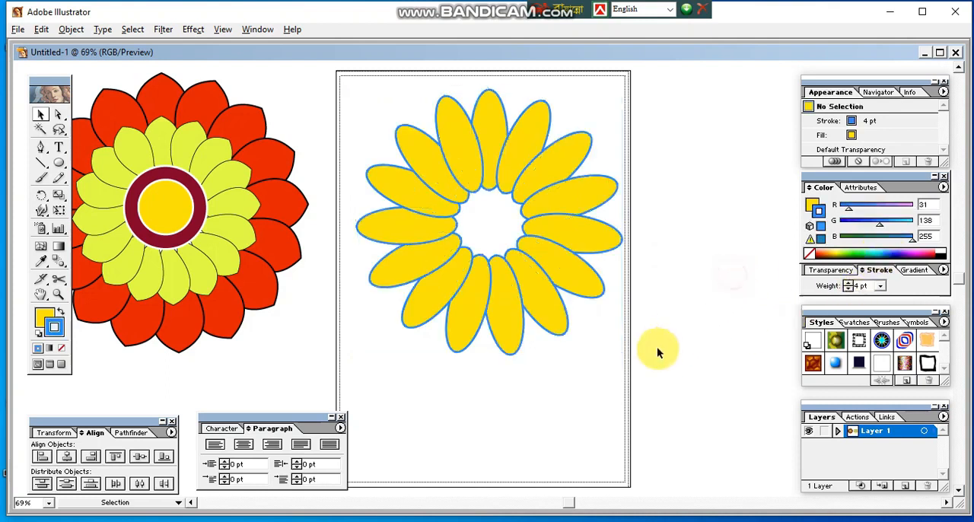
Step: Change the fill of all ring petals to red (R 255, G 18, B 0) and deselect them
left_click_drag(594, 385, 395, 161)
left_click(42, 318)
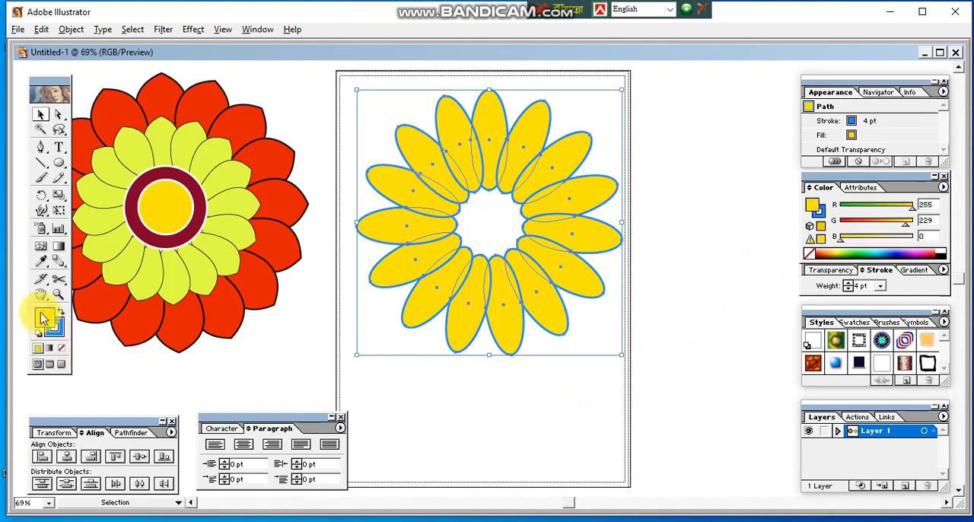
left_click(818, 252)
left_click(733, 261)
left_click(588, 305)
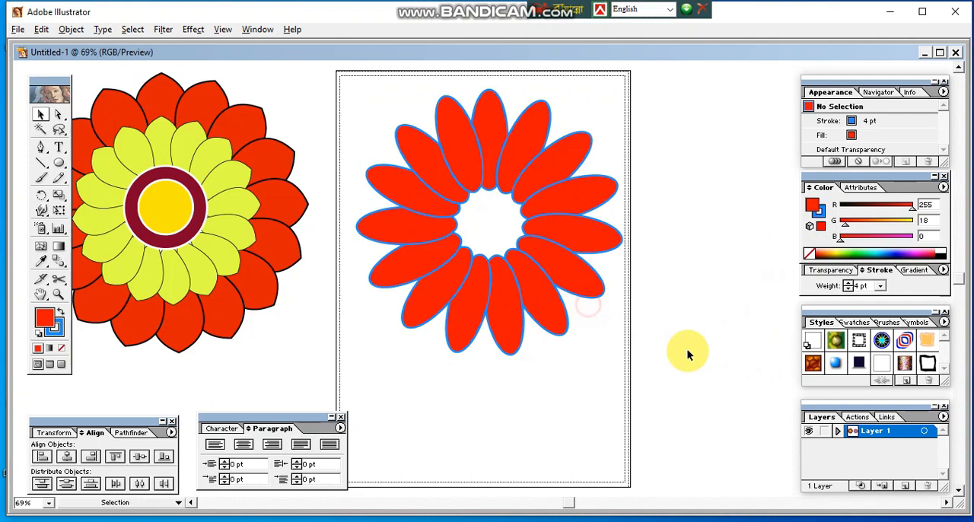
left_click_drag(749, 391, 442, 168)
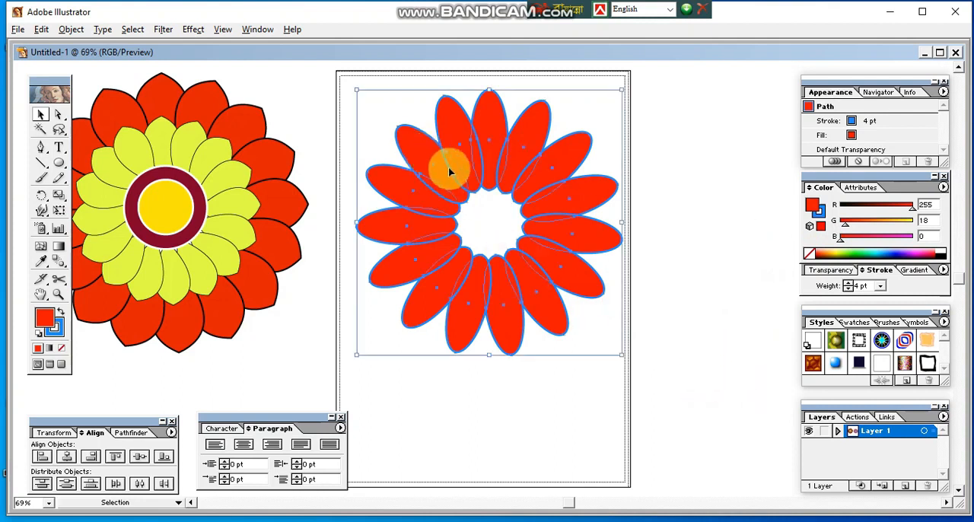
left_click(684, 362)
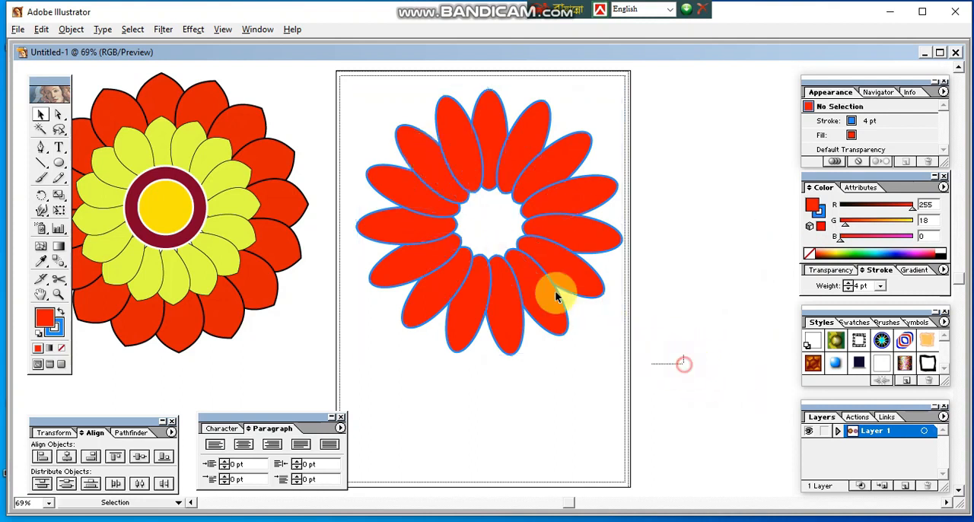
left_click_drag(641, 353, 494, 220)
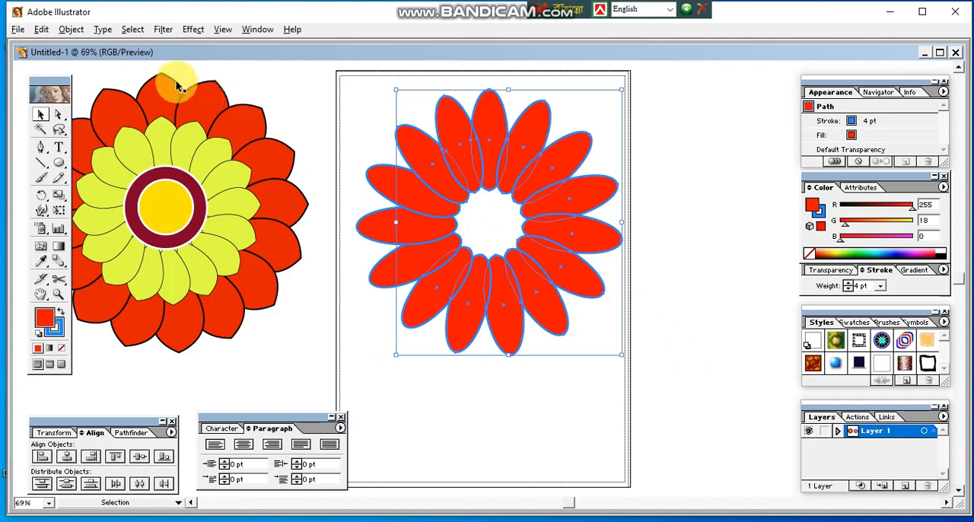
left_click(71, 29)
left_click(106, 76)
left_click(586, 378)
left_click(521, 311)
left_click_drag(504, 307, 605, 343)
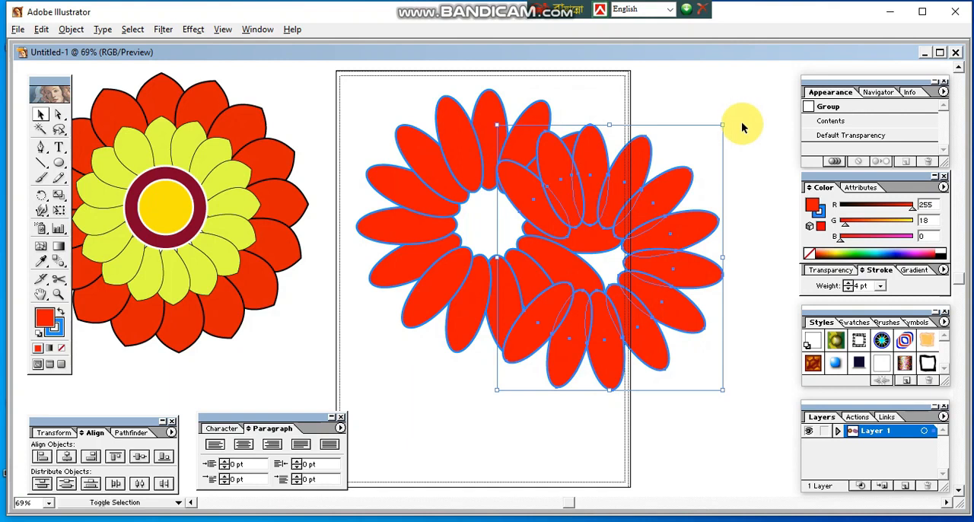
left_click_drag(722, 124, 668, 188)
left_click_drag(613, 246, 659, 307)
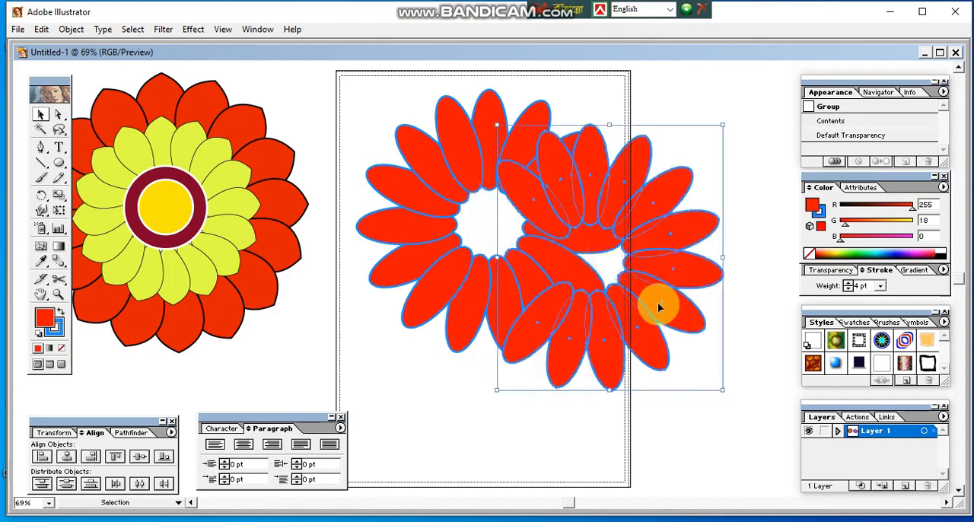
key("ctrl+z")
left_click(691, 353)
Step: Select every petal of the red ring, group them into one object, and deselect
left_click_drag(703, 408, 355, 76)
left_click(70, 29)
left_click(45, 77)
left_click(557, 387)
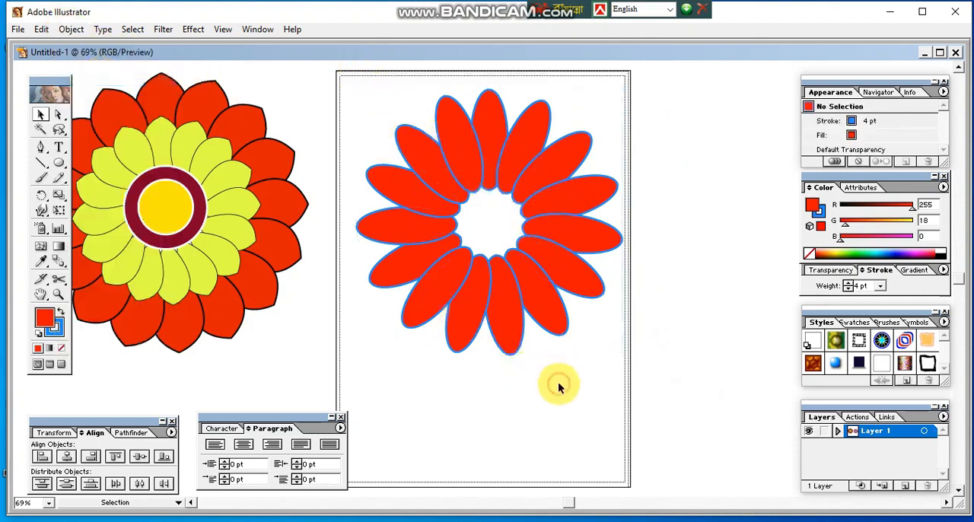
Step: Duplicate the grouped red ring, shrink the copy proportionally to slightly under half size, and center it on the original
left_click(540, 278)
left_click_drag(542, 281, 688, 307)
left_click_drag(770, 114, 696, 185)
left_click_drag(526, 246, 520, 229)
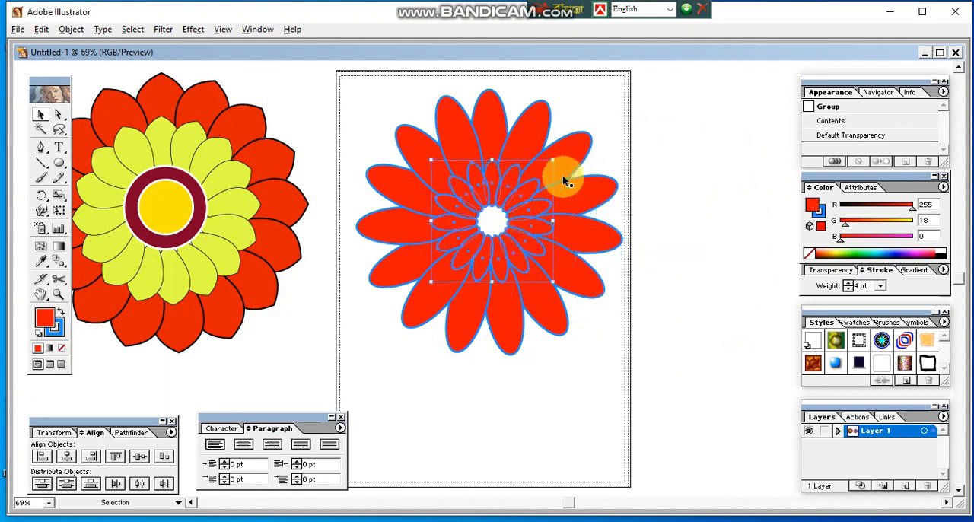
Step: Enlarge the inner ring to about three quarters of the outer one and fill it yellow (R 253, G 255, B 31)
left_click_drag(554, 158, 594, 127)
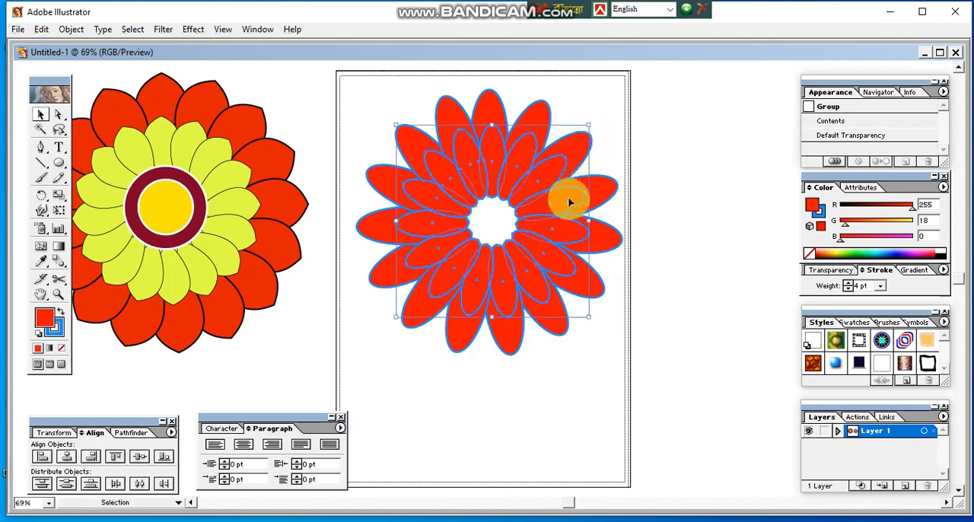
left_click(840, 251)
left_click(731, 254)
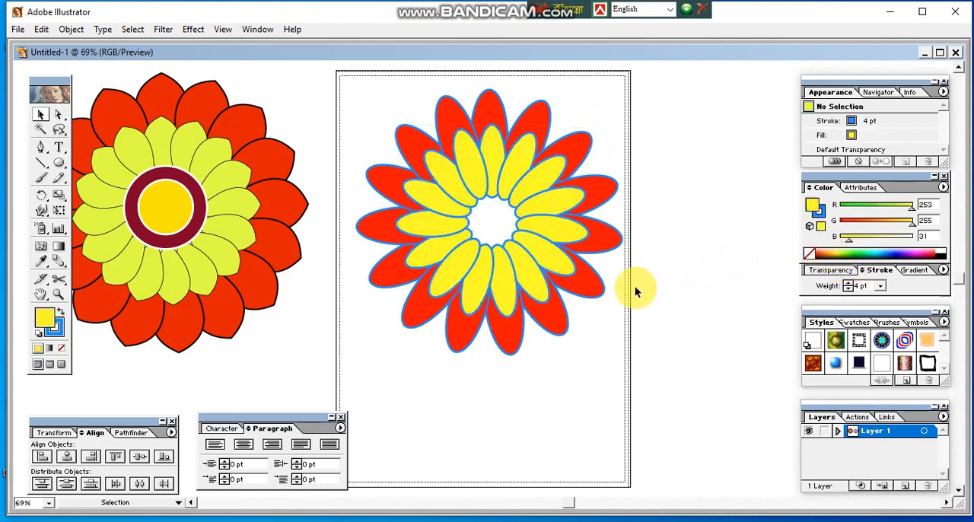
Step: Duplicate the yellow ring, scale the copy down to about half size, and center it on the flower
left_click(534, 276)
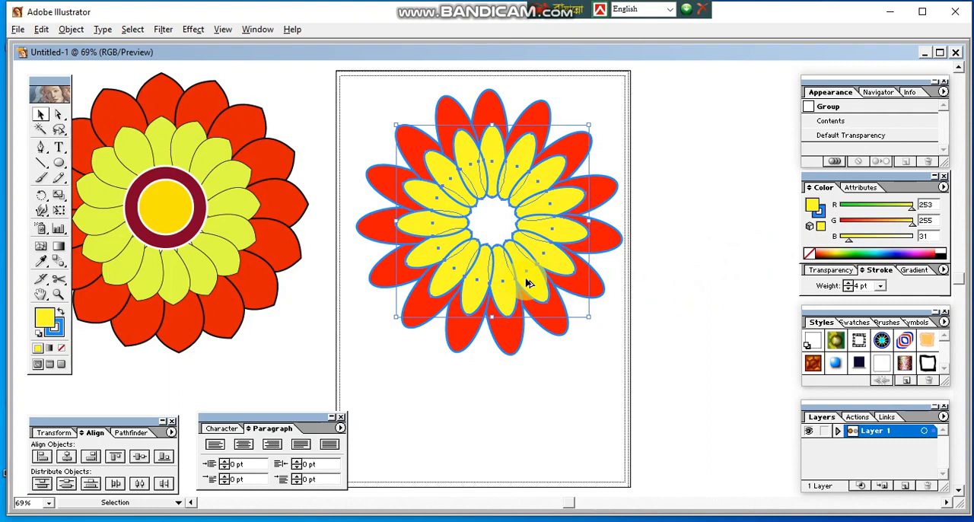
left_click_drag(532, 282, 688, 350)
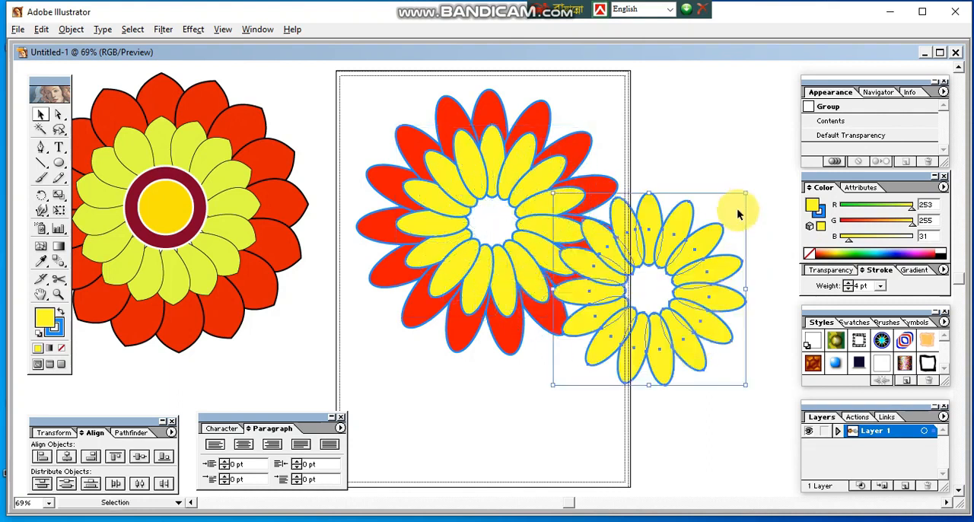
left_click_drag(745, 195, 701, 237)
left_click_drag(689, 285, 528, 219)
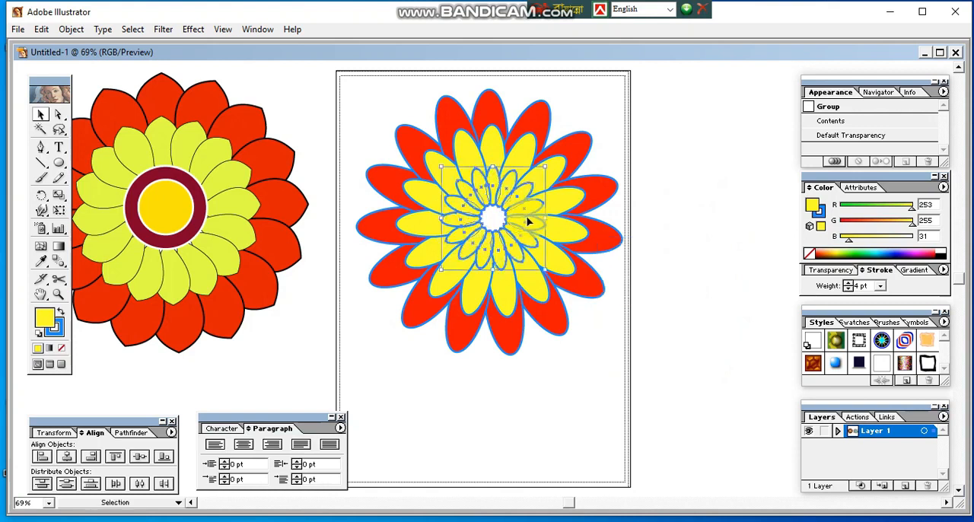
left_click(737, 305)
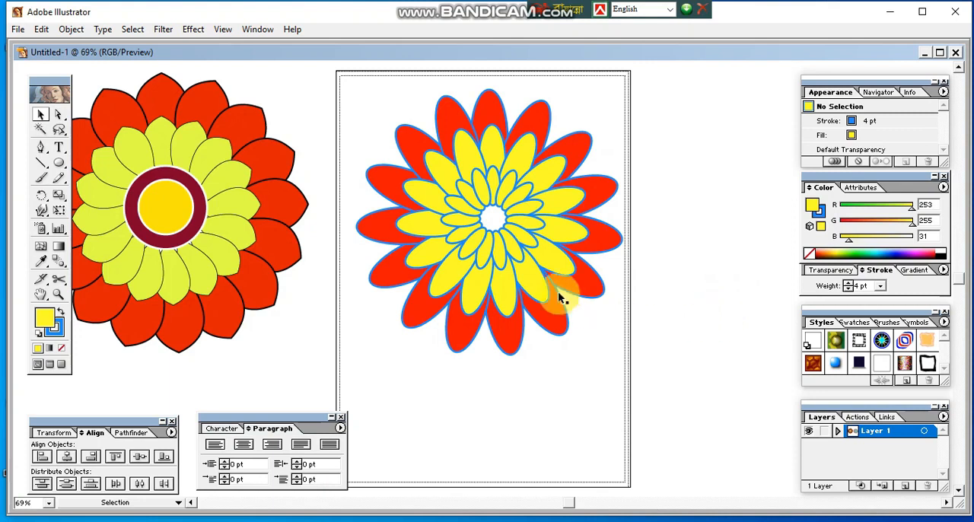
Step: Fill the innermost petal ring with crimson (R 191, G 0, B 61) and deselect it
left_click(525, 223)
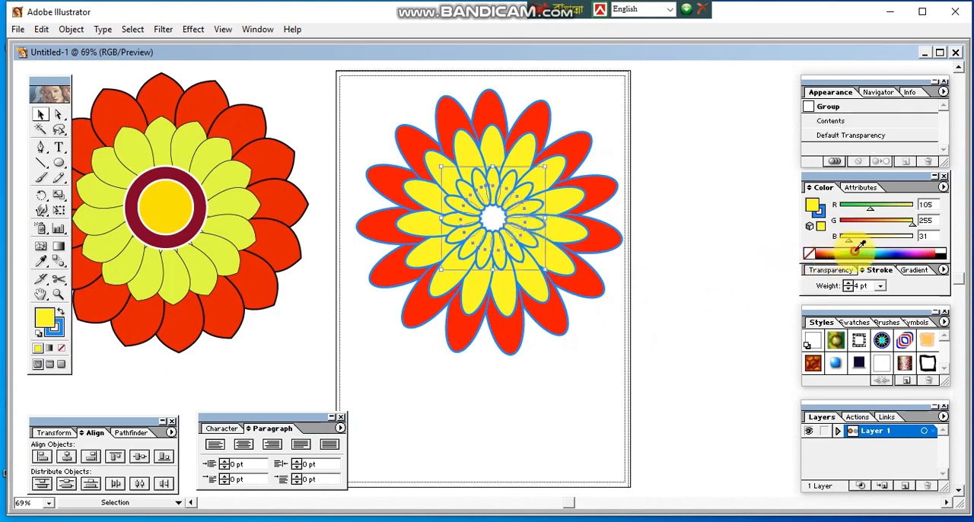
left_click(909, 248)
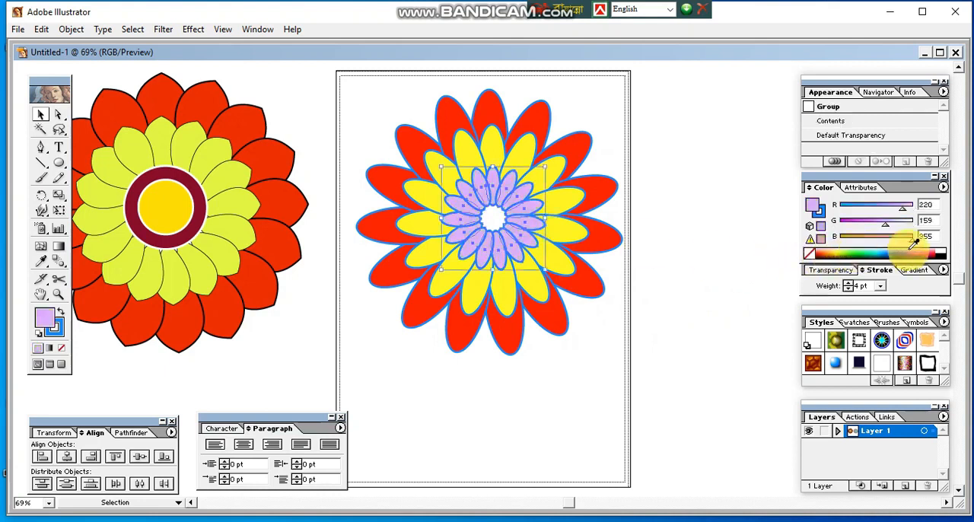
left_click(913, 252)
left_click(930, 254)
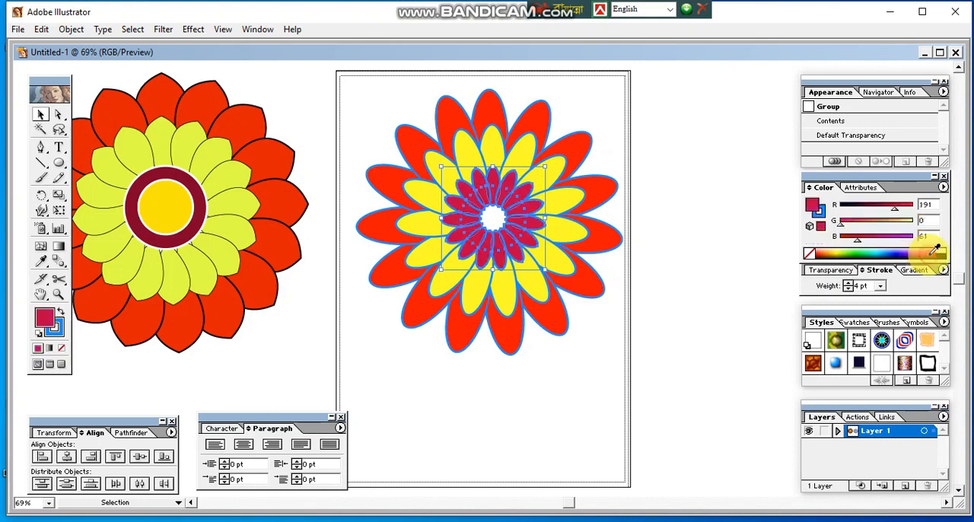
left_click(710, 256)
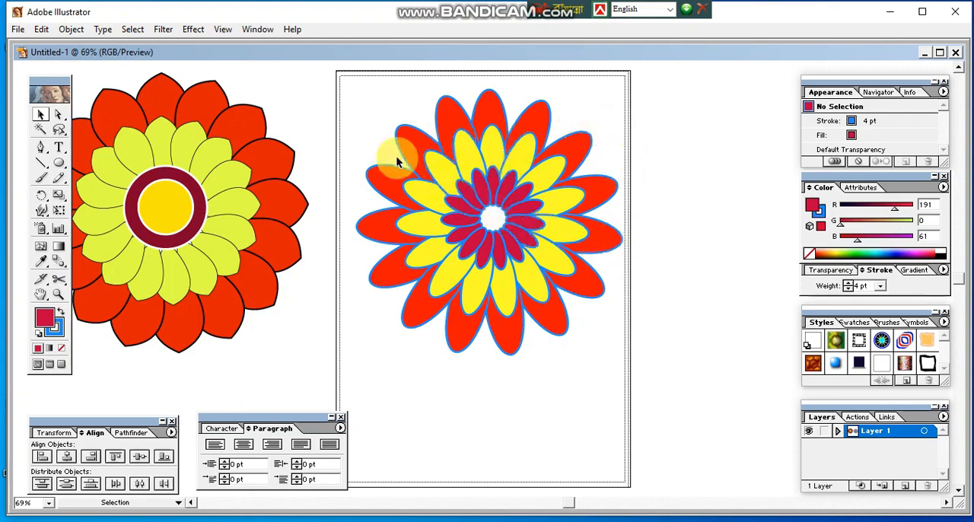
left_click_drag(361, 98, 616, 357)
left_click(380, 119)
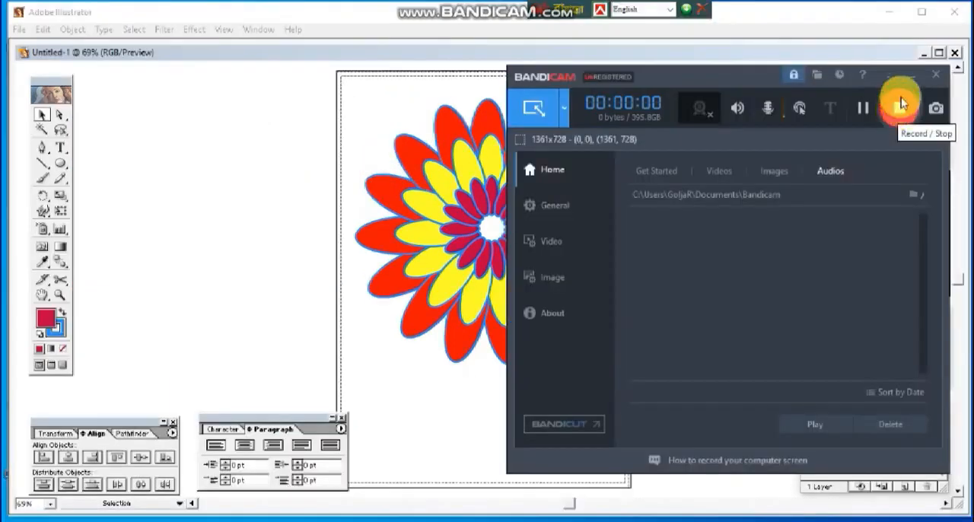
left_click(901, 104)
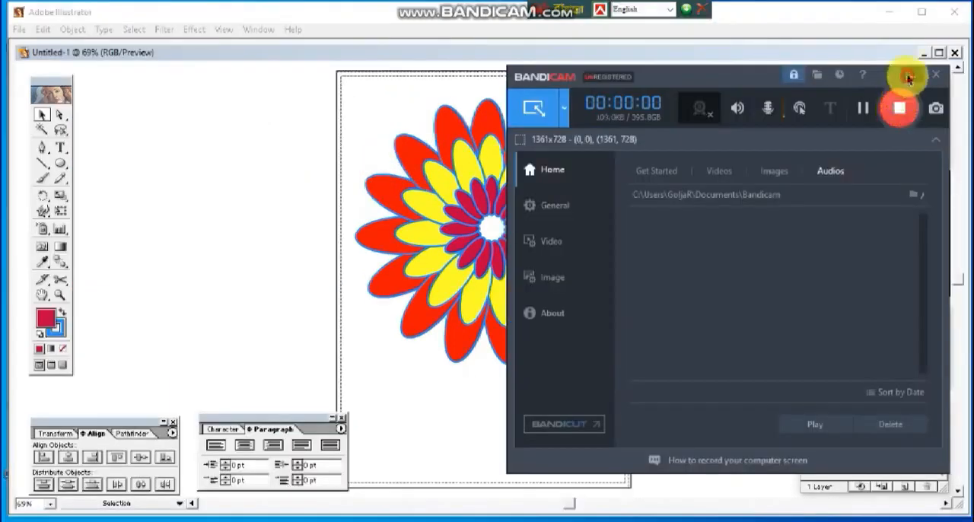
left_click(576, 237)
left_click(693, 245)
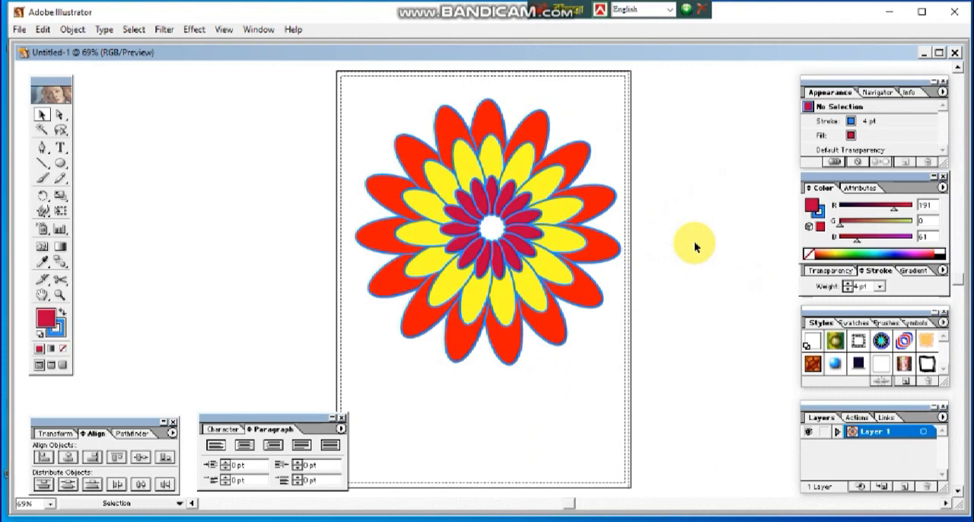
Step: Nudge the finished flower slightly up and left, and prepare it in Save for Web with the JPEG format
left_click_drag(503, 258, 495, 254)
left_click(687, 279)
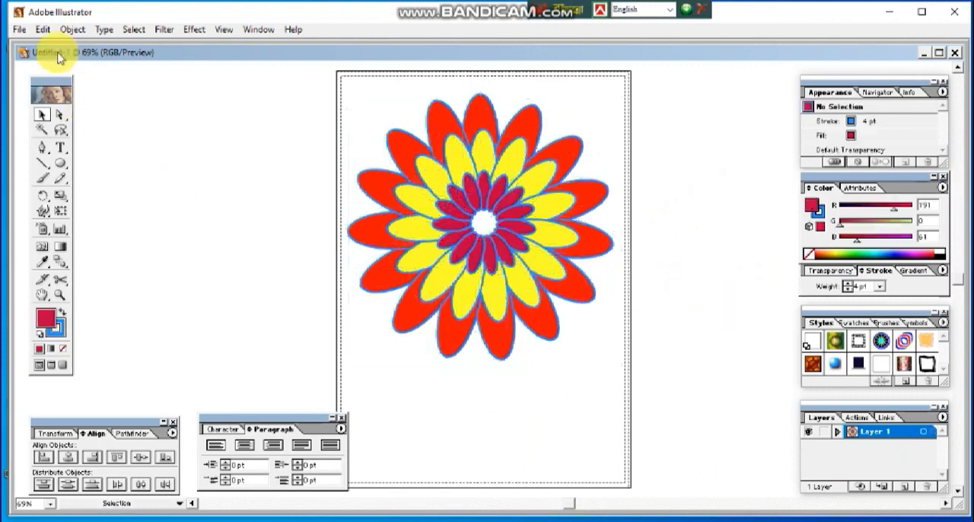
left_click(21, 30)
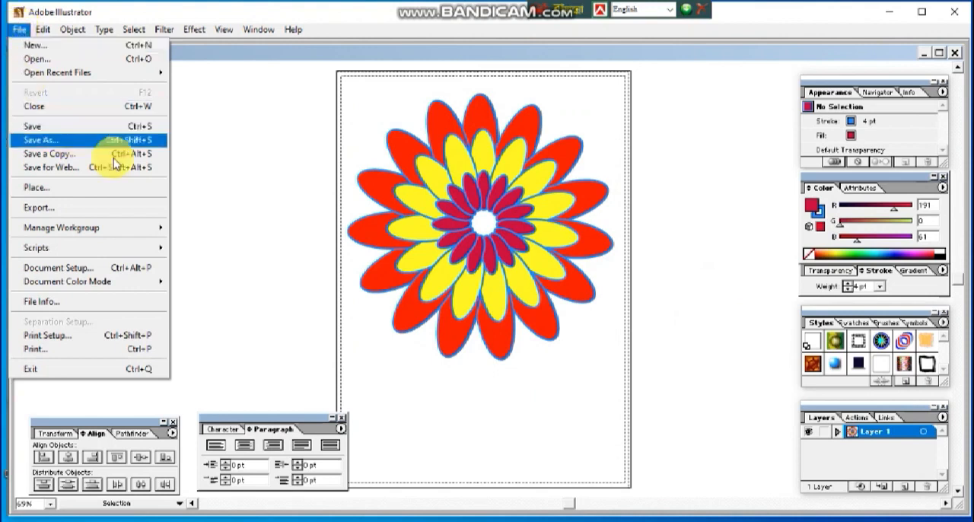
left_click(77, 174)
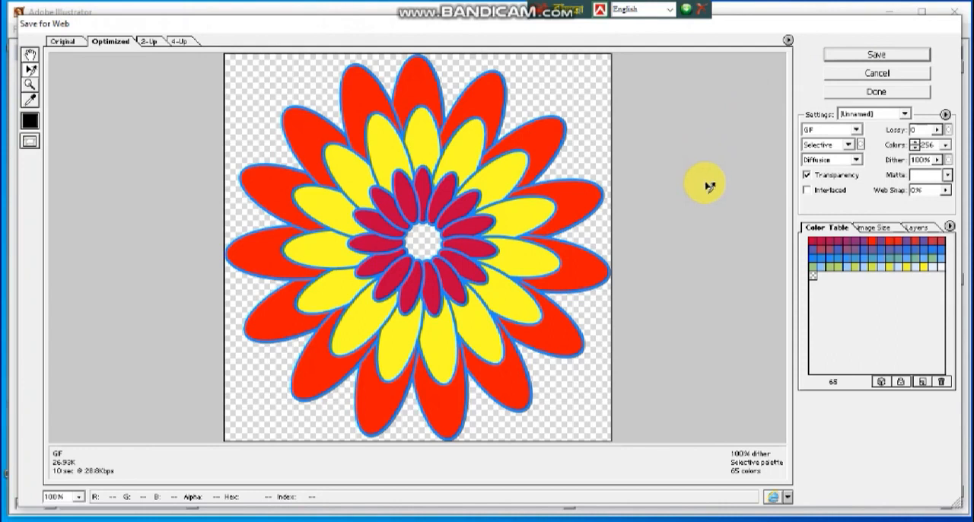
left_click(829, 135)
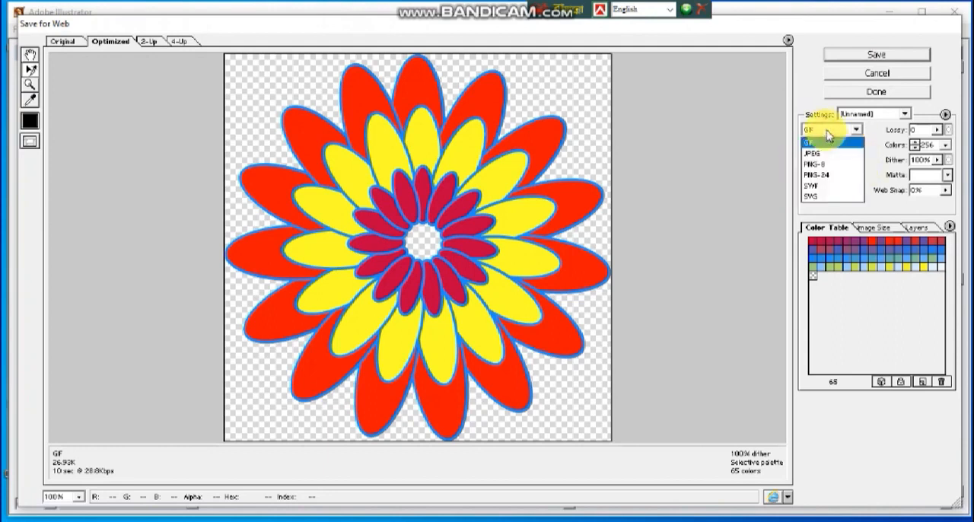
left_click(837, 154)
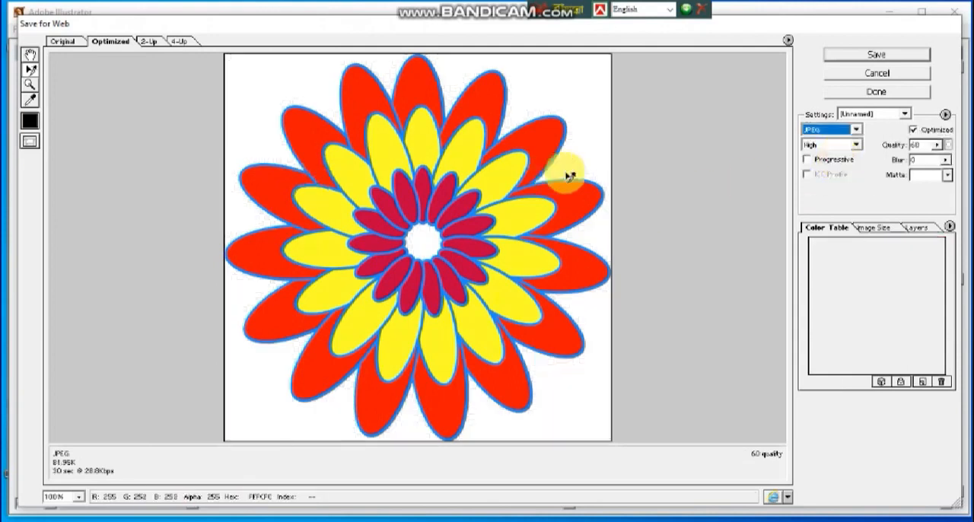
Step: Save the optimized JPEG image as al4 in the Documents folder
left_click(877, 55)
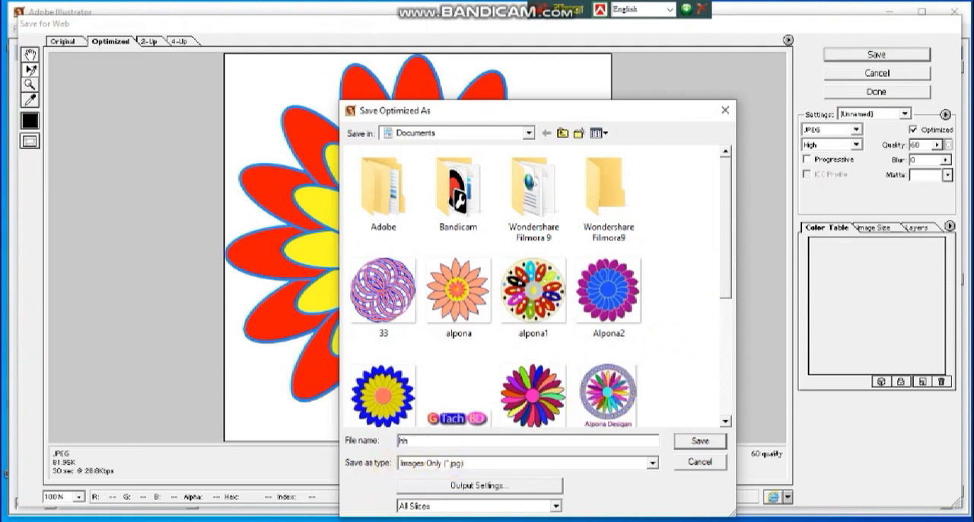
type("a")
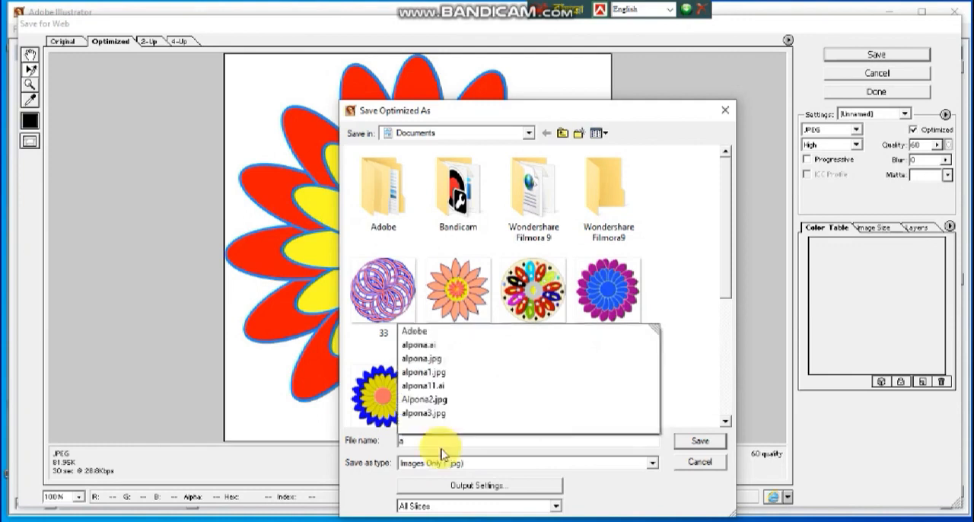
type("l4")
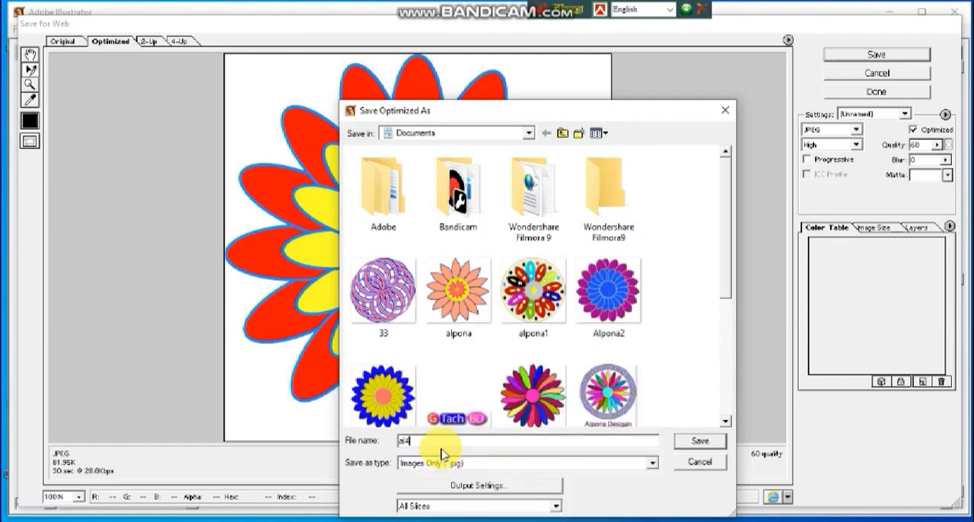
left_click(700, 443)
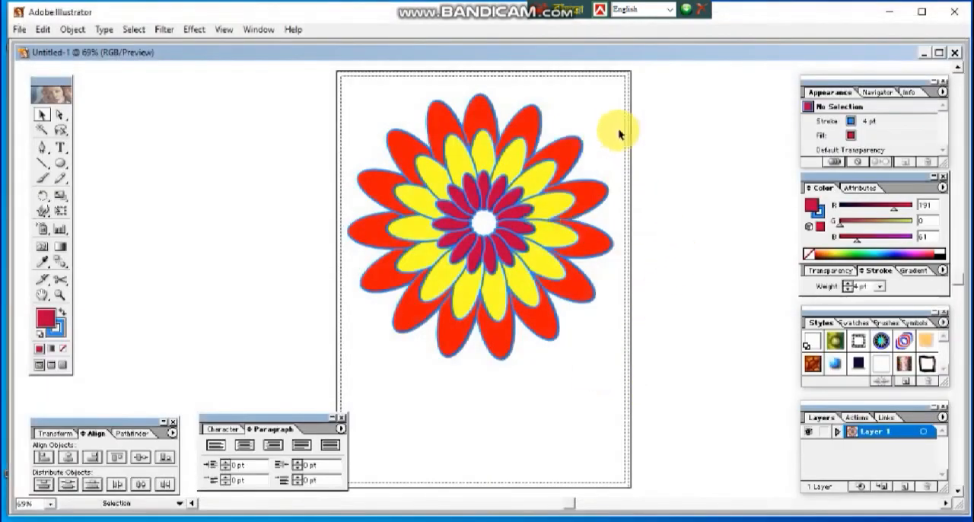
Step: Move the whole red and yellow flower leftward, mostly off the artboard, and deselect it
left_click_drag(652, 135, 403, 372)
left_click(547, 428)
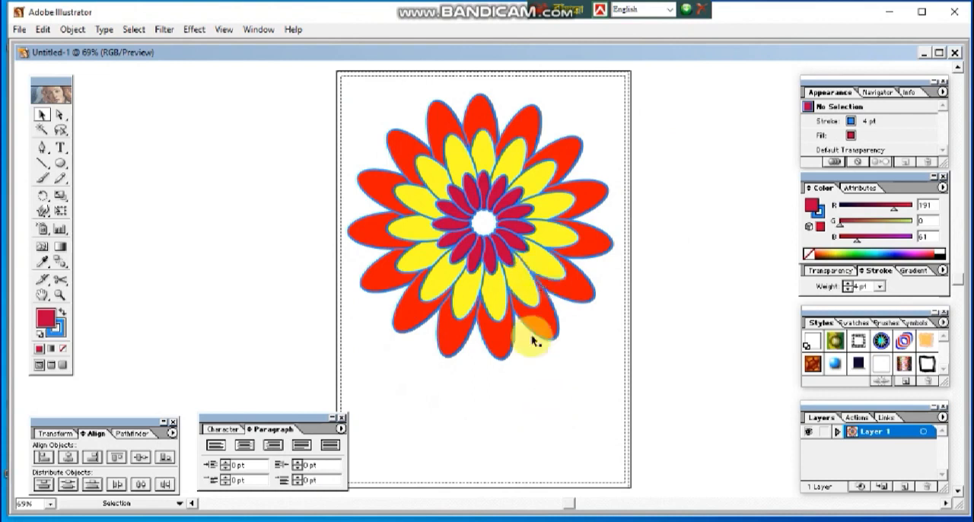
left_click_drag(364, 105, 555, 350)
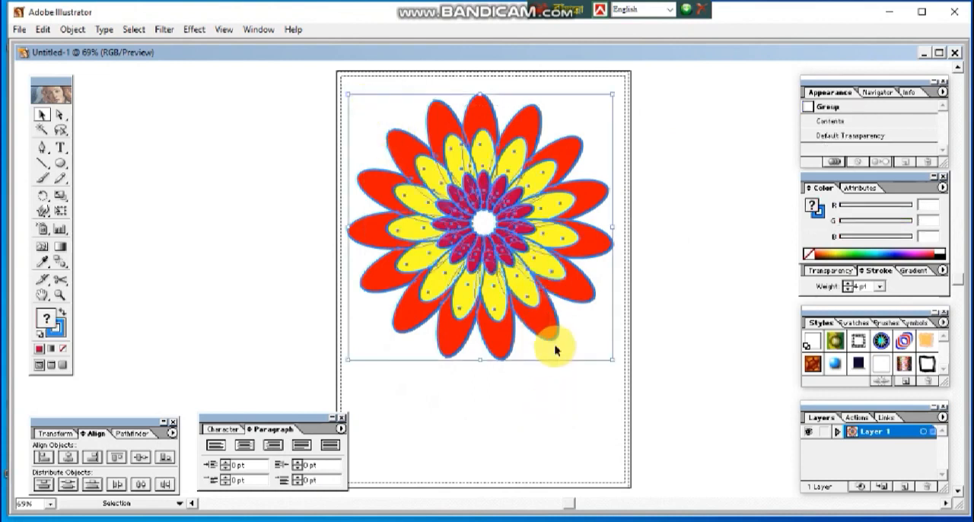
left_click(557, 409)
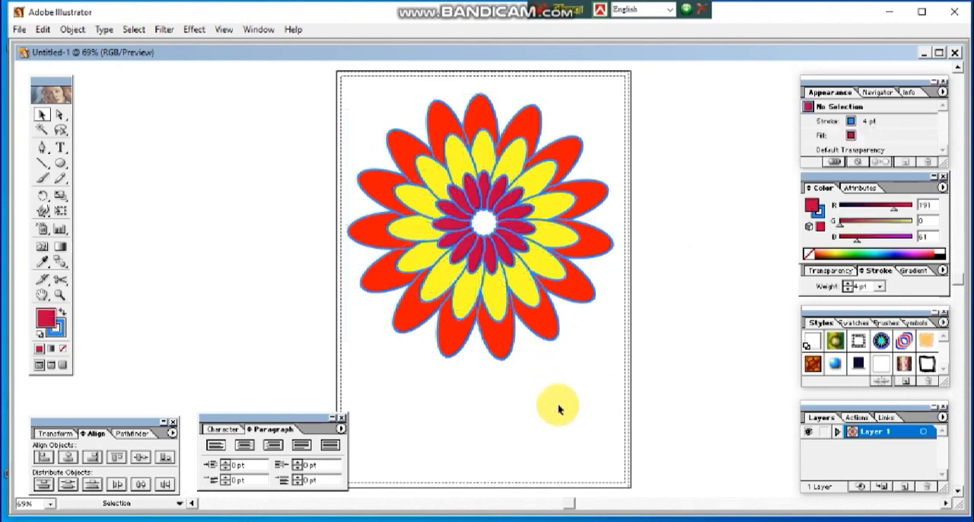
left_click(501, 235)
left_click_drag(496, 226, 277, 222)
left_click(275, 220)
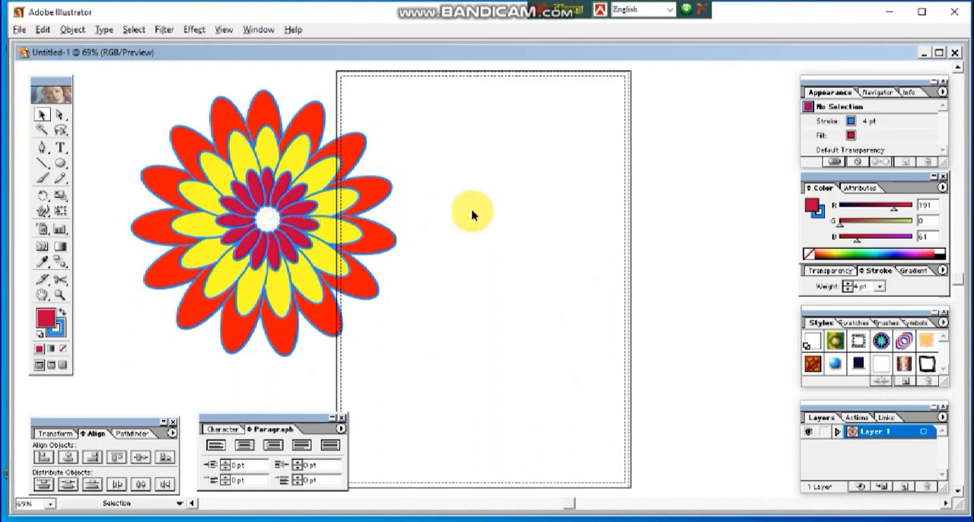
Step: Duplicate the flower onto the artboard and ungroup the copy into its separate petal rings
left_click(267, 238)
left_click_drag(267, 237, 551, 223)
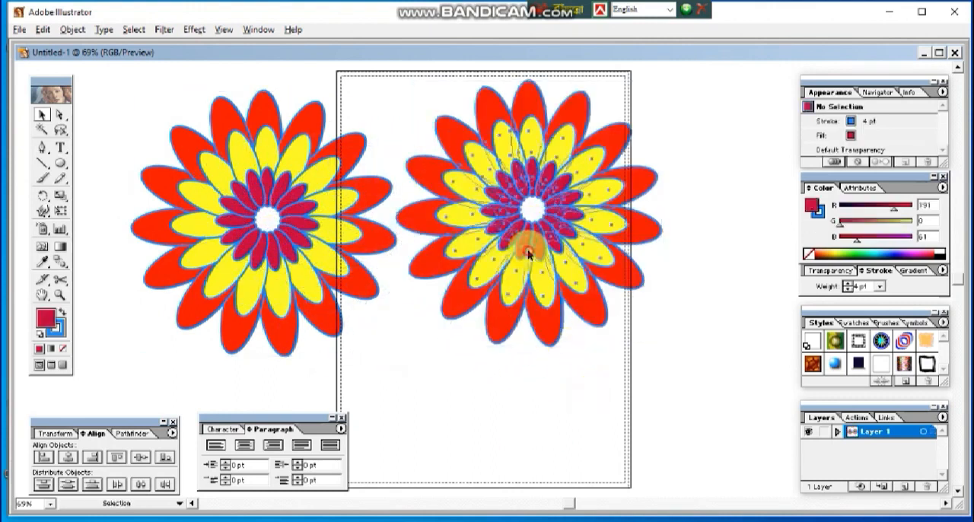
left_click(73, 29)
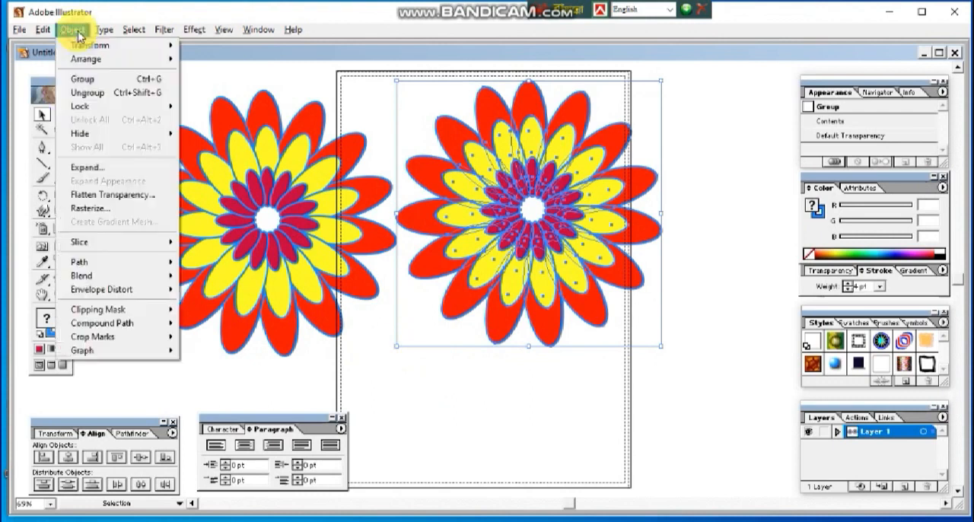
left_click(119, 92)
left_click(549, 373)
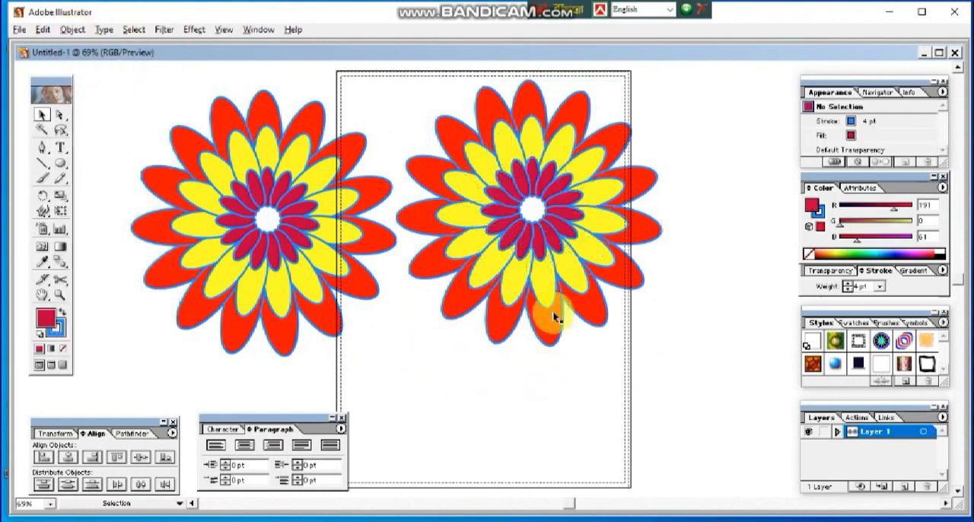
Step: Fill the copy's outer petal ring with near-black (hex 050505) and deselect it
left_click(504, 337)
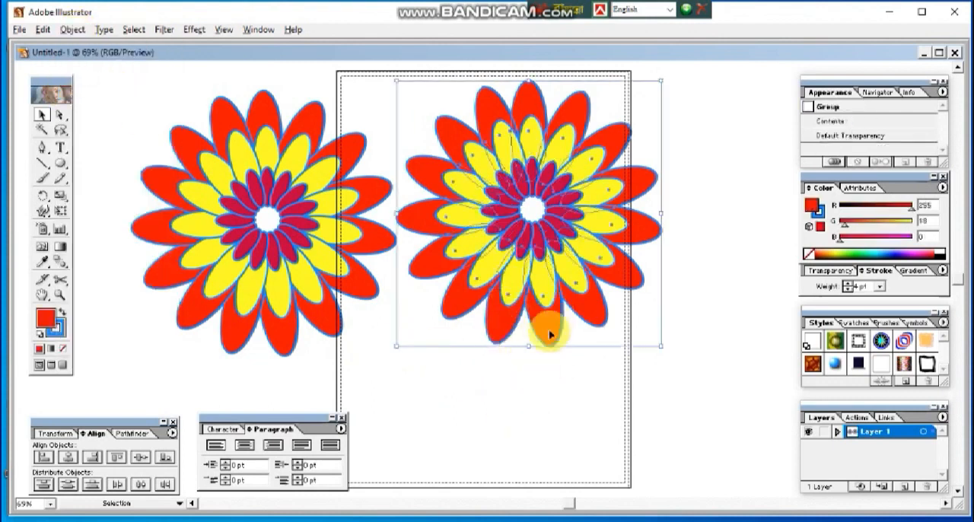
left_click_drag(548, 330, 567, 343)
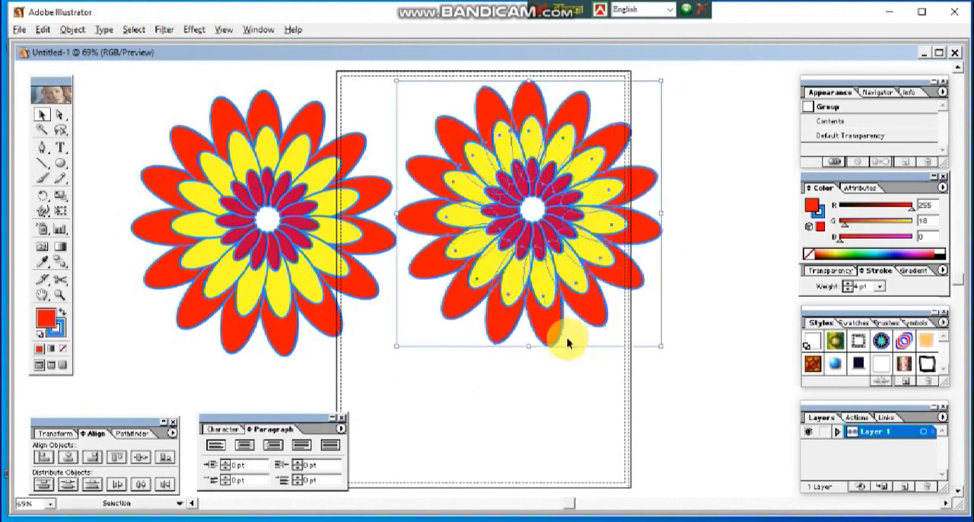
double_click(52, 321)
left_click(334, 353)
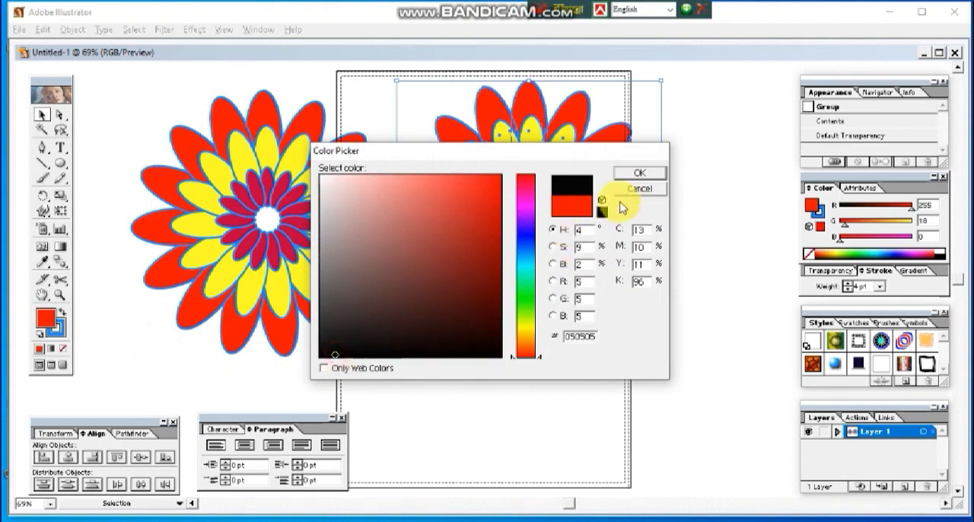
left_click(639, 174)
left_click(560, 403)
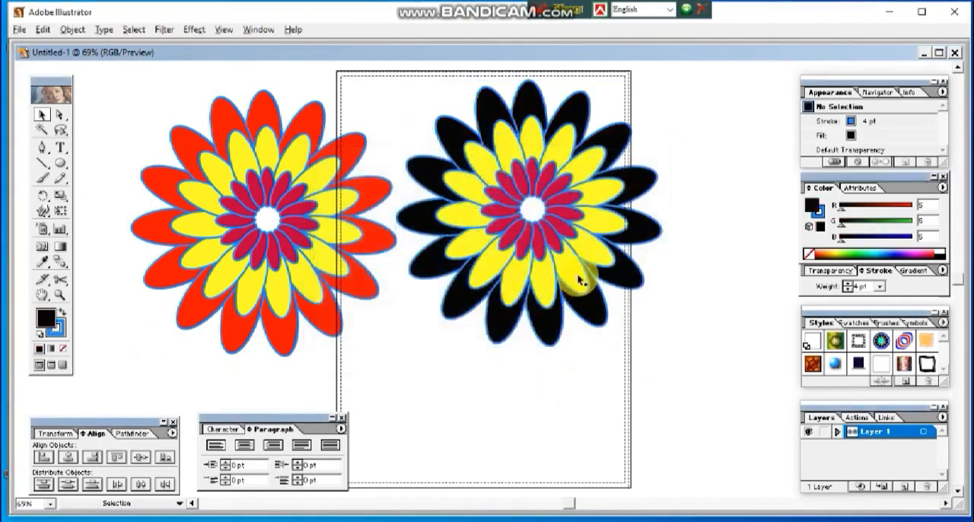
Step: Fill the copy's yellow middle ring with pinkish red (R 255, G 0, B 73) and deselect it
left_click(572, 280)
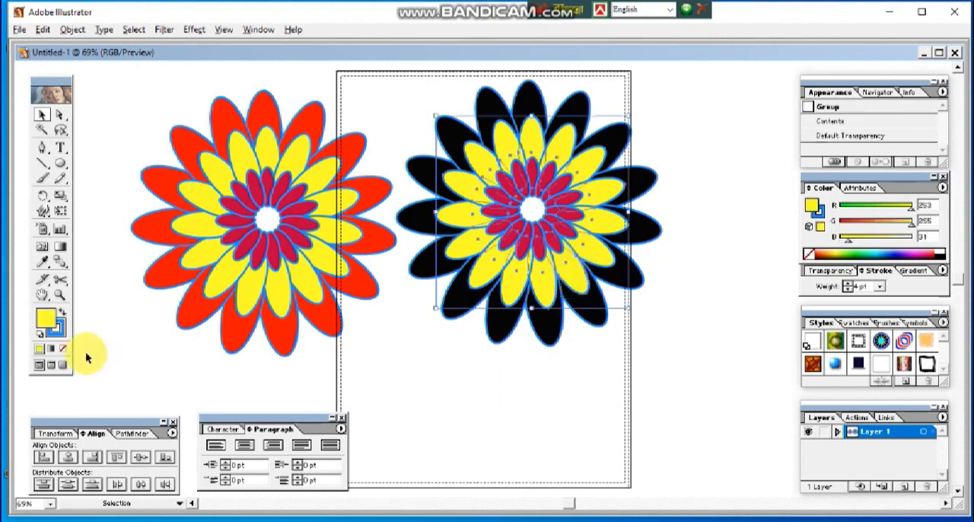
left_click(812, 253)
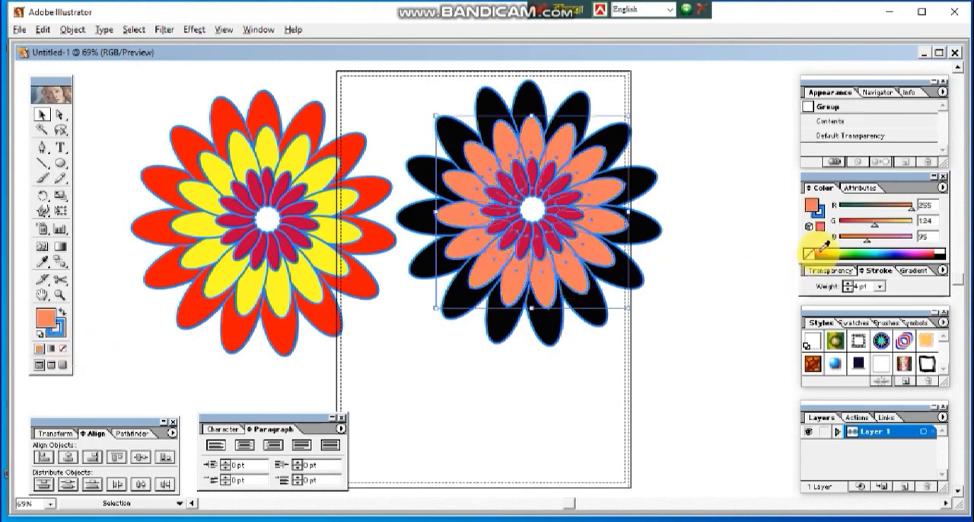
left_click(814, 252)
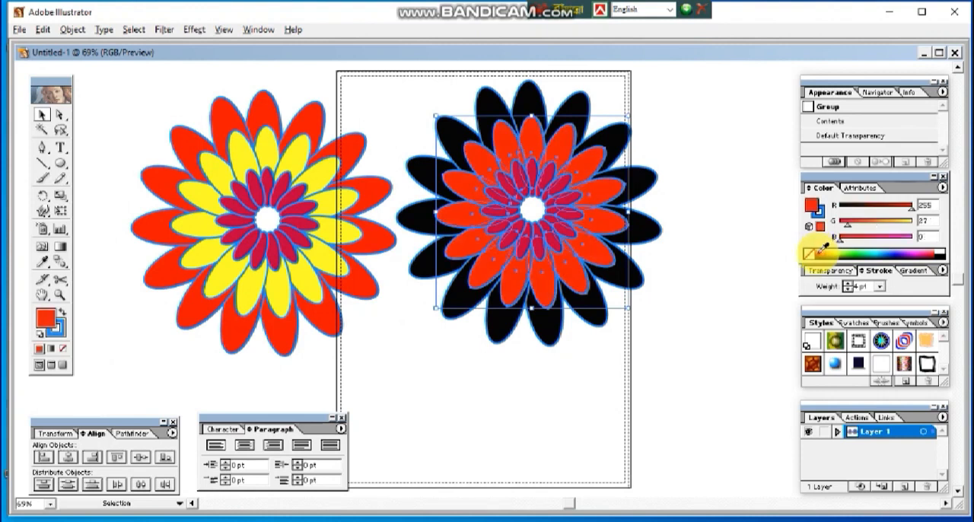
left_click(931, 251)
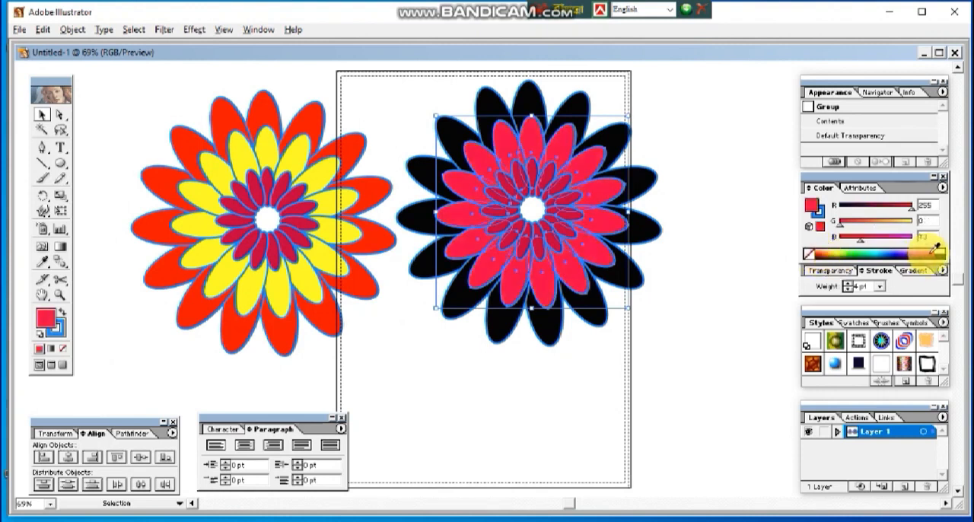
left_click(696, 316)
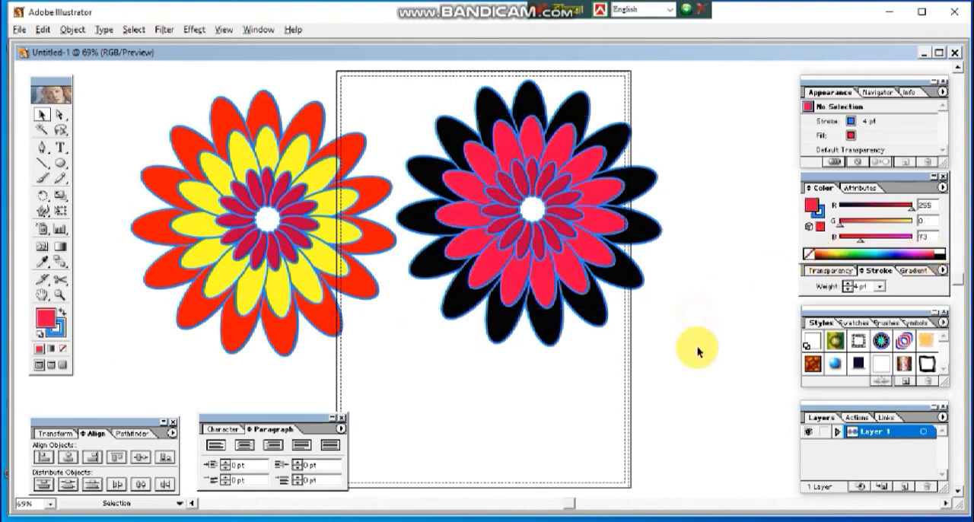
Step: Fill the copy's innermost petal ring with white (R 255, G 255, B 255) and deselect it
left_click(563, 233)
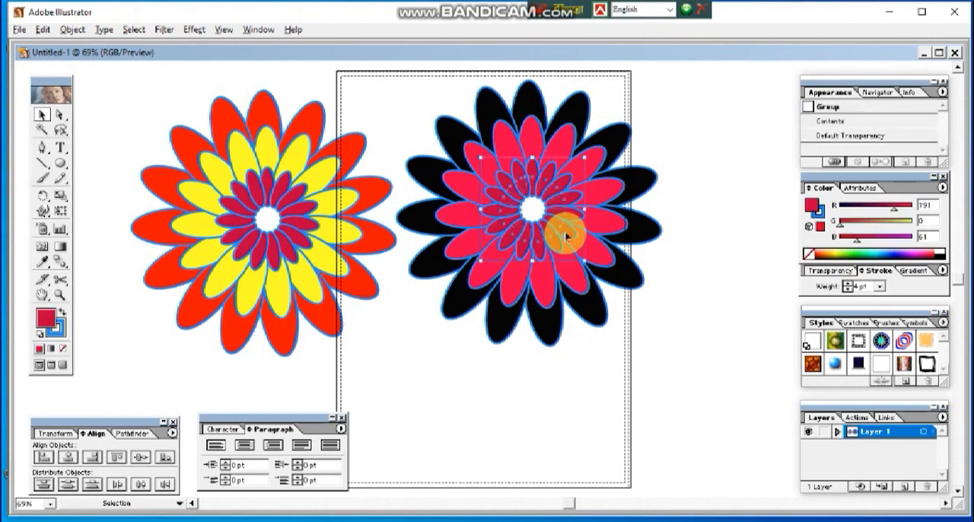
left_click(942, 250)
left_click(723, 283)
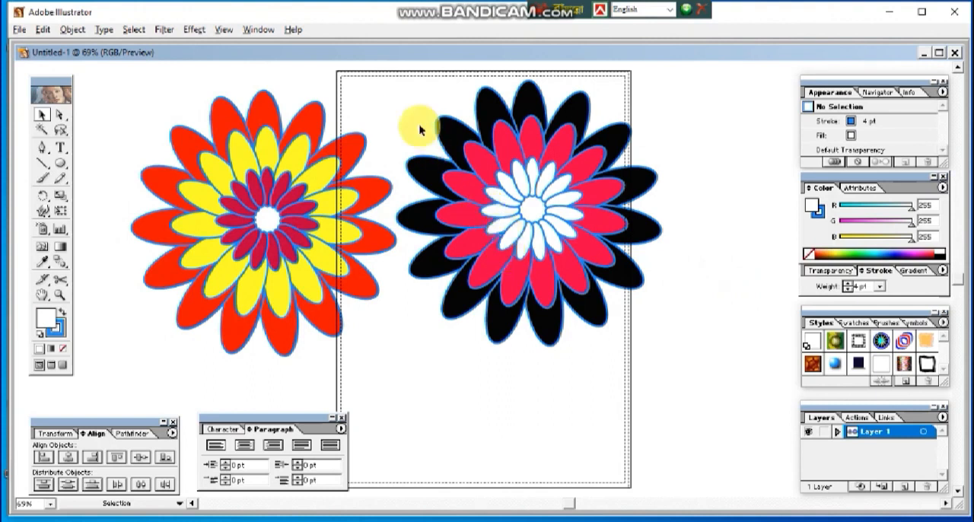
Step: Shift all three rings of the recolored flower slightly right and down, and group them
left_click(544, 236)
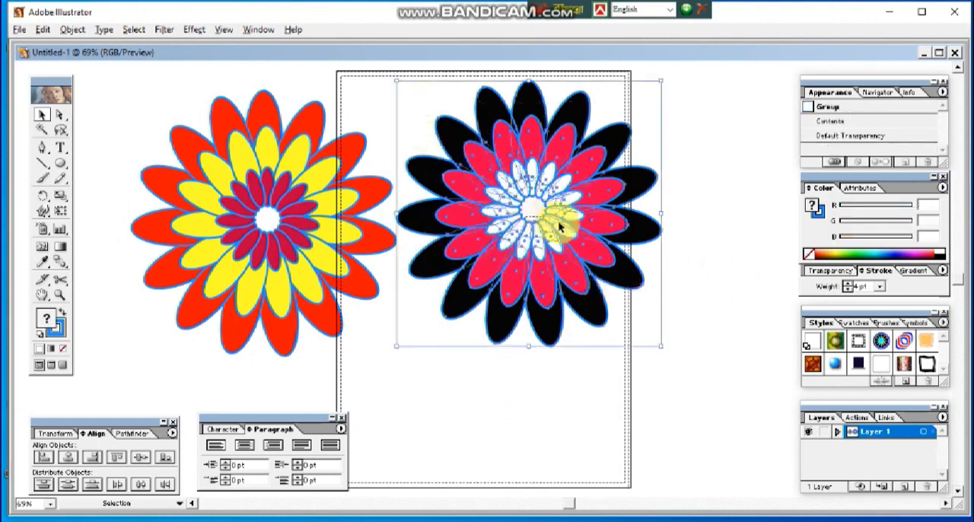
left_click_drag(555, 215, 572, 226)
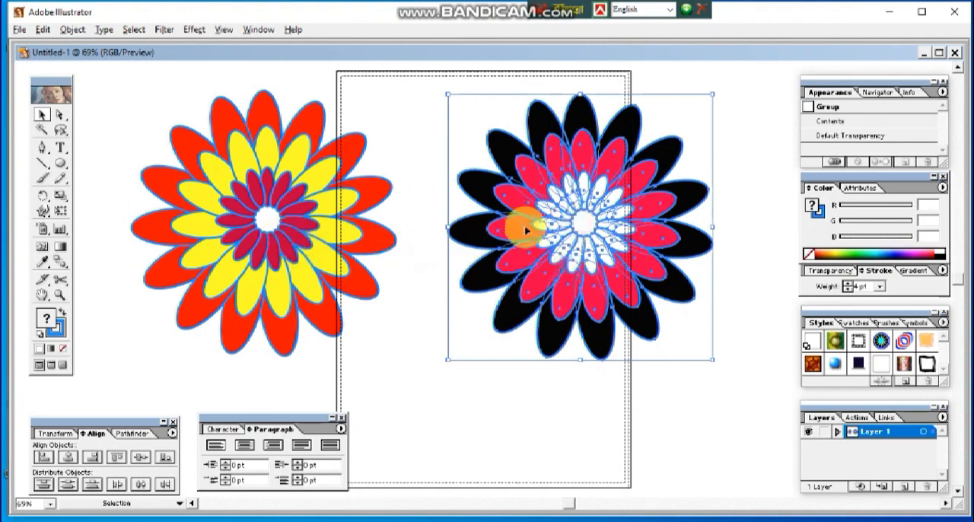
left_click(642, 403)
left_click_drag(444, 135, 610, 356)
left_click(577, 417)
left_click_drag(460, 105, 601, 289)
left_click(72, 29)
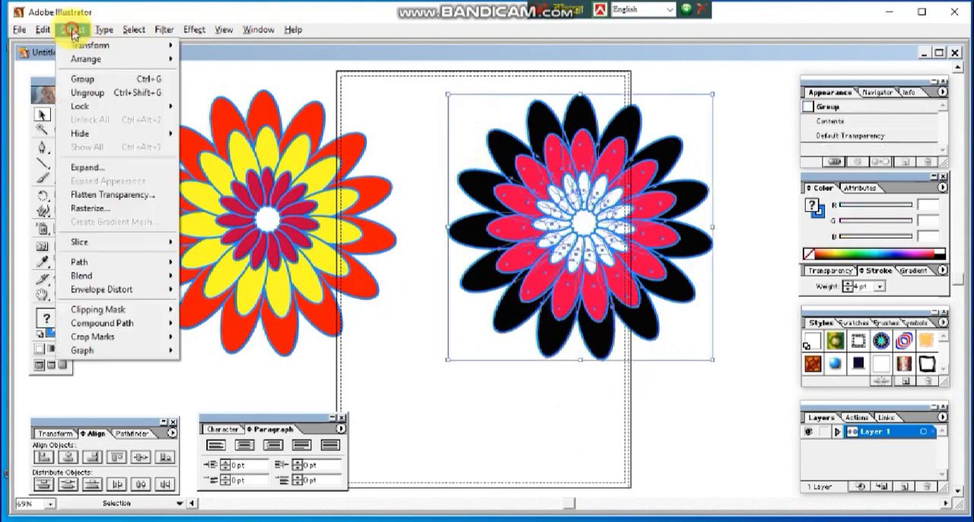
left_click(124, 83)
Step: Center the black-petaled flower across the upper artboard and move the red and yellow flower fully off its left side
left_click(399, 321)
left_click_drag(587, 258, 527, 247)
left_click_drag(278, 232, 199, 220)
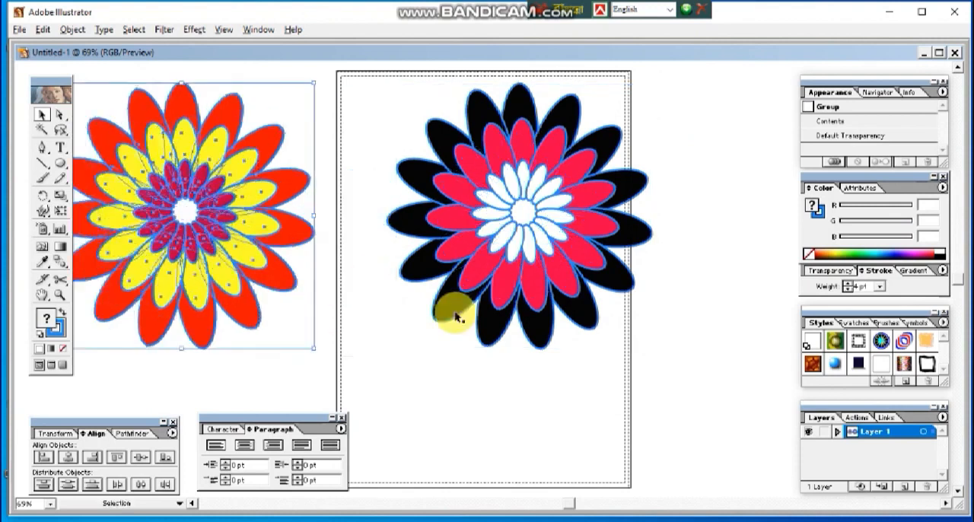
left_click_drag(533, 241, 490, 244)
left_click(571, 400)
left_click(526, 386)
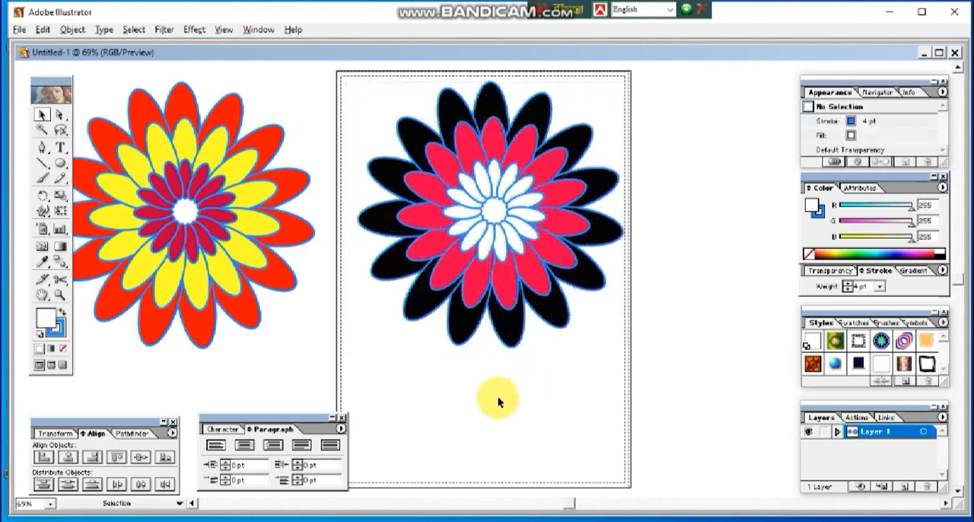
Step: Delete the red and yellow flower beside the artboard
left_click(275, 267)
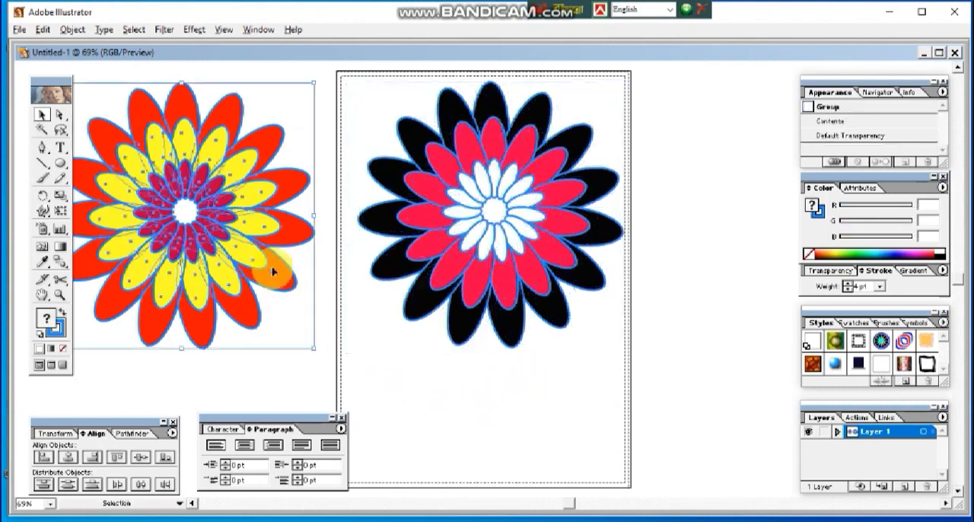
key("Delete")
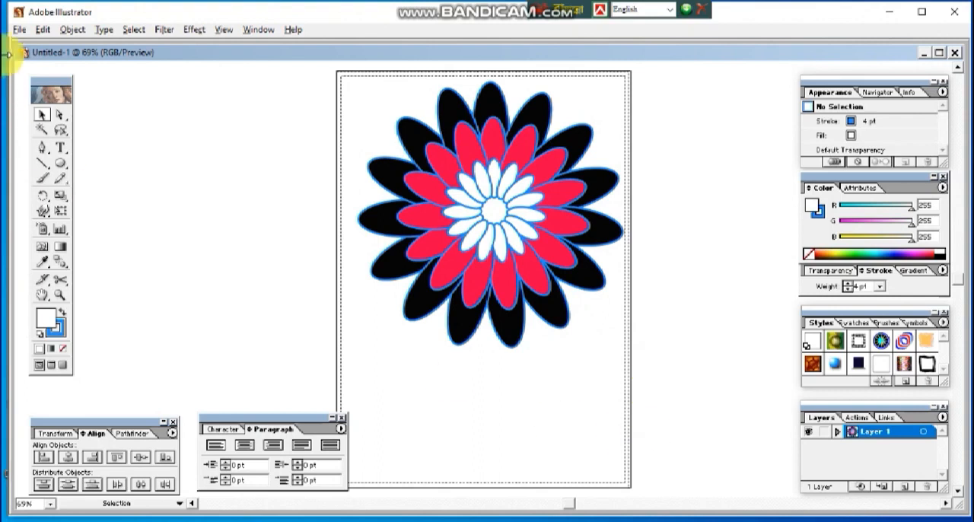
Step: Export the black-petaled flower as the JPEG file "alpona 3" with maximum quality 10, the RGB color model and screen resolution
left_click(19, 29)
mouse_move(97, 228)
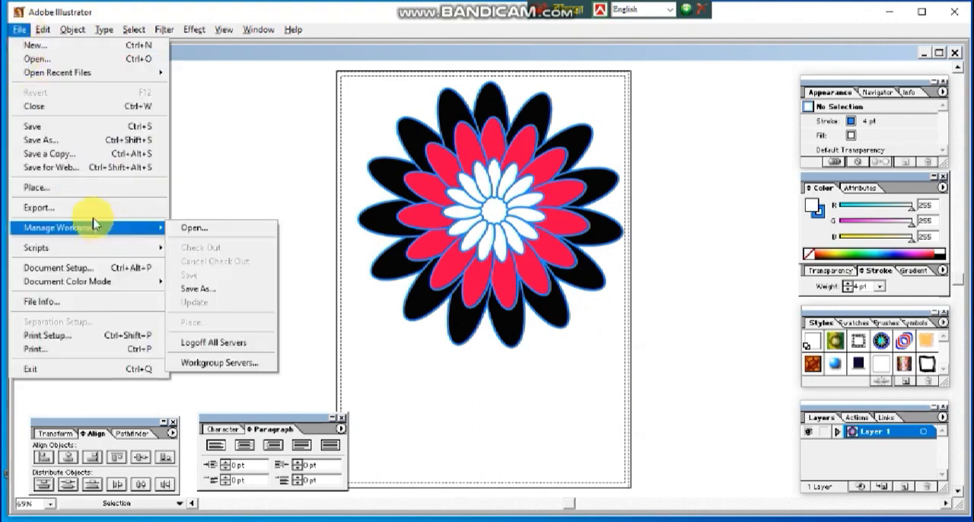
left_click(90, 210)
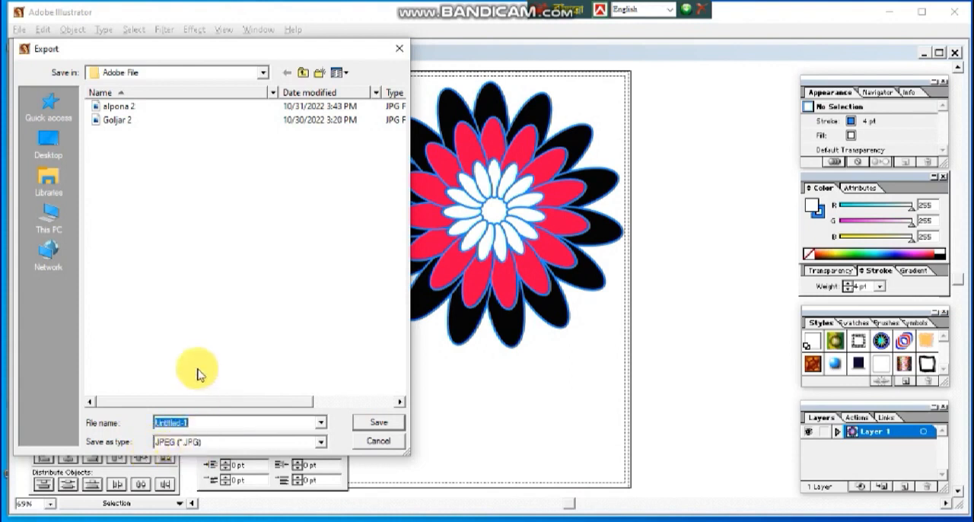
left_click(121, 107)
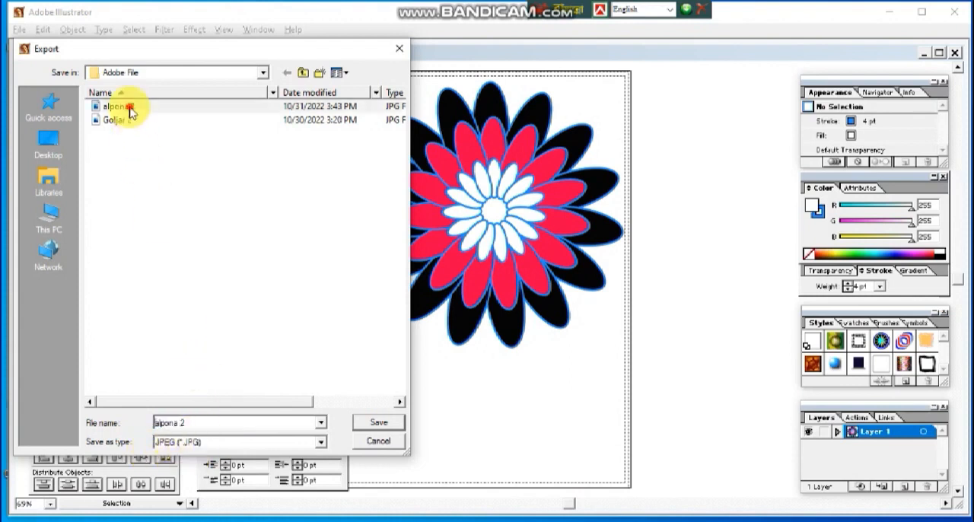
left_click(179, 423)
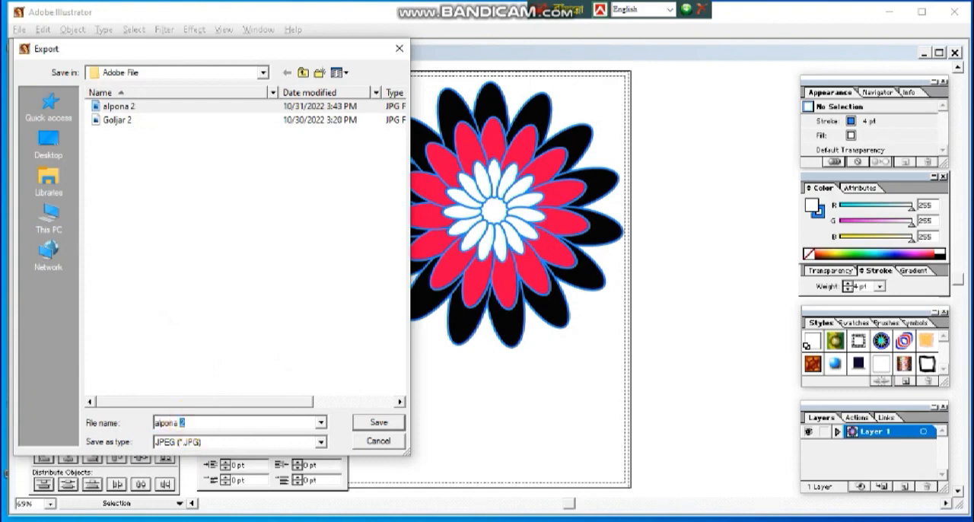
left_click(390, 423)
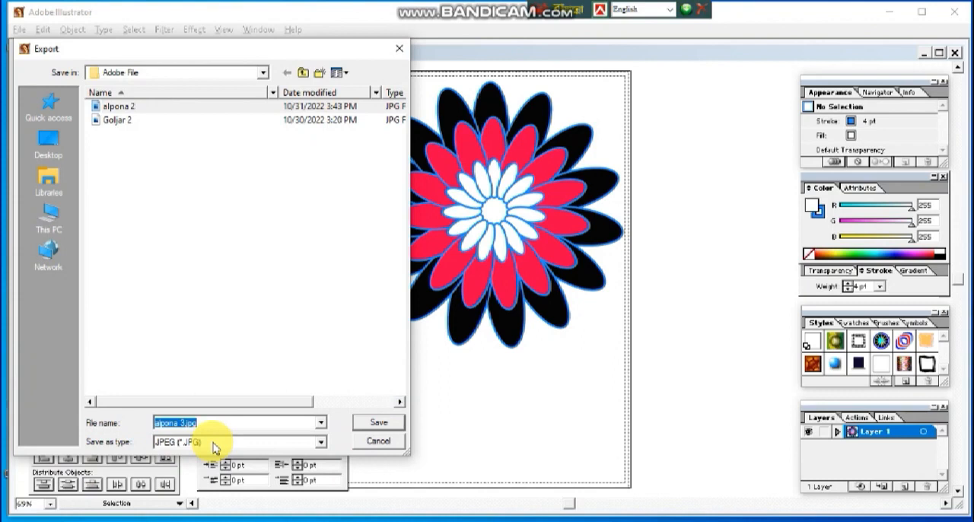
left_click(382, 424)
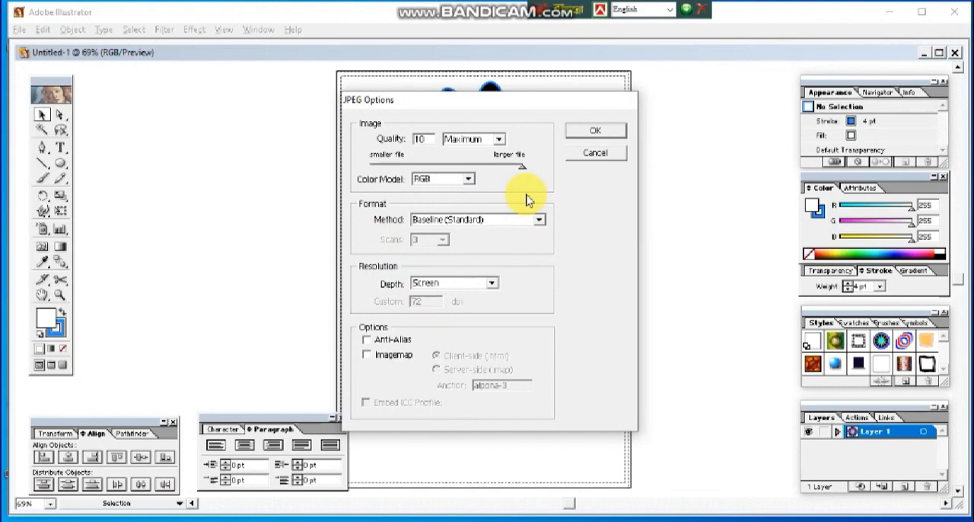
left_click(608, 133)
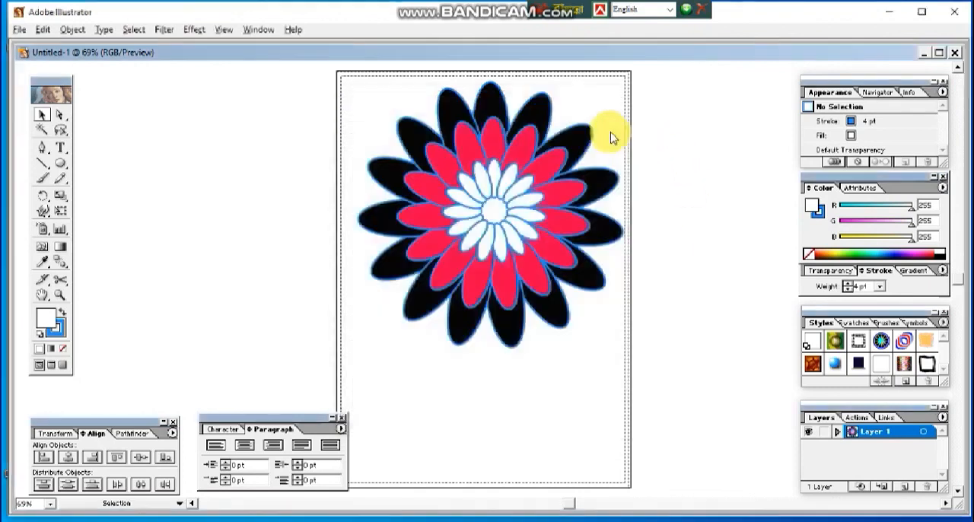
Step: Move the black-petaled flower slightly down and left, then undo that move and the deletion of the red and yellow flower
left_click_drag(446, 331, 463, 260)
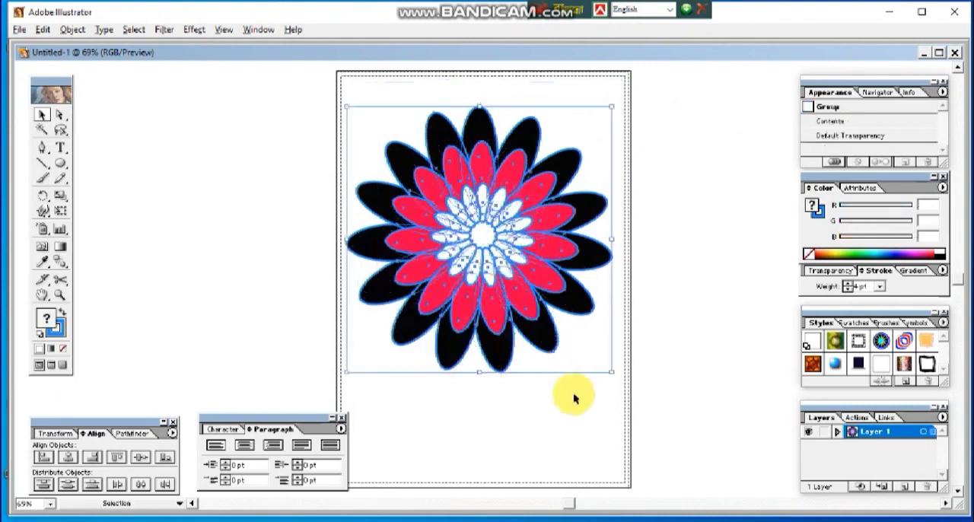
left_click(578, 422)
key("ctrl+z")
key("ctrl+z")
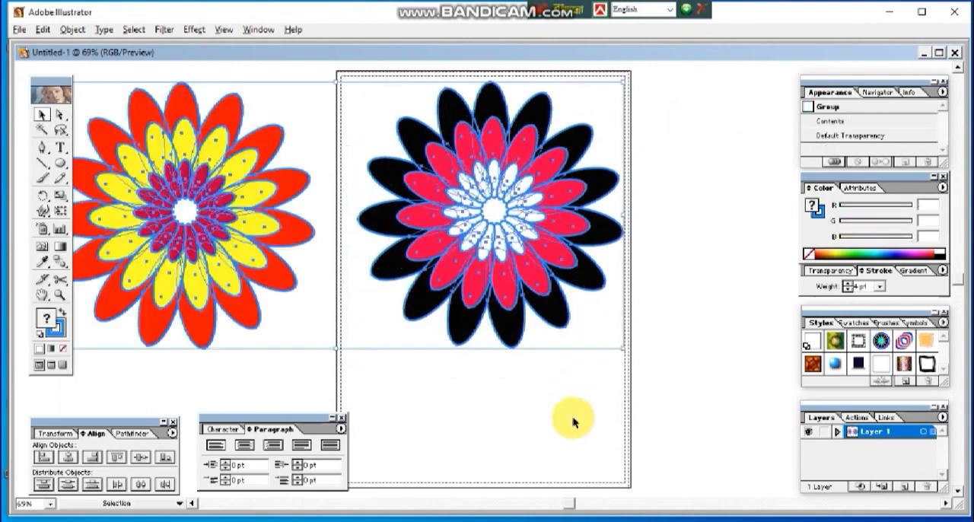
Step: Shift both flowers to the right, with the red and yellow one crossing the artboard's left edge and the black-petaled one its right edge
left_click(547, 429)
left_click_drag(467, 217, 641, 236)
left_click_drag(207, 218, 405, 221)
key("ctrl+z")
left_click(587, 223)
left_click_drag(586, 223, 485, 217)
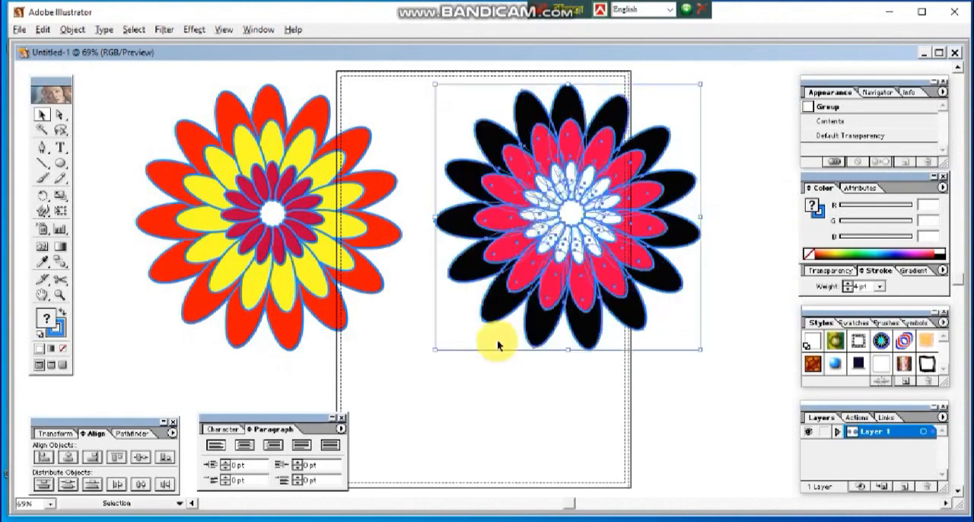
left_click(540, 424)
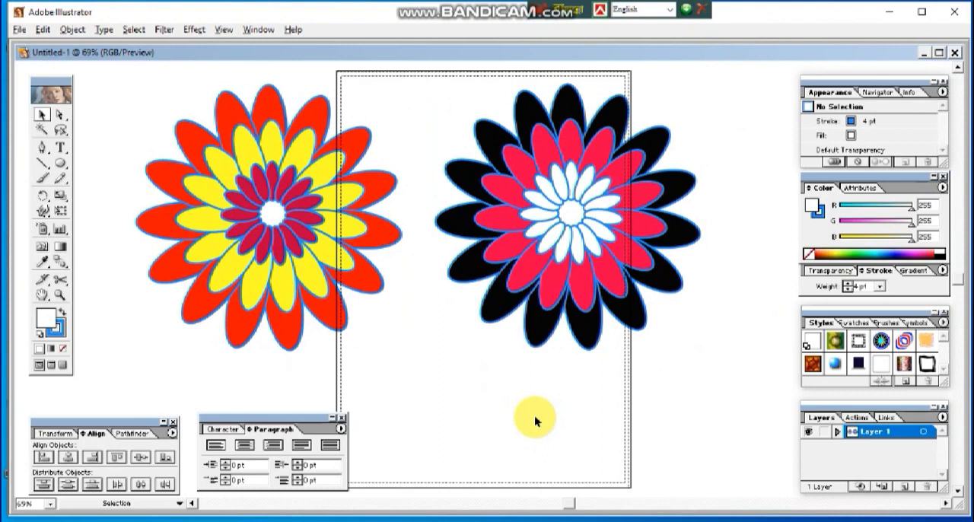
Step: Move the red and yellow flower up and left, and place the black-petaled flower within the upper artboard
left_click_drag(279, 260, 245, 229)
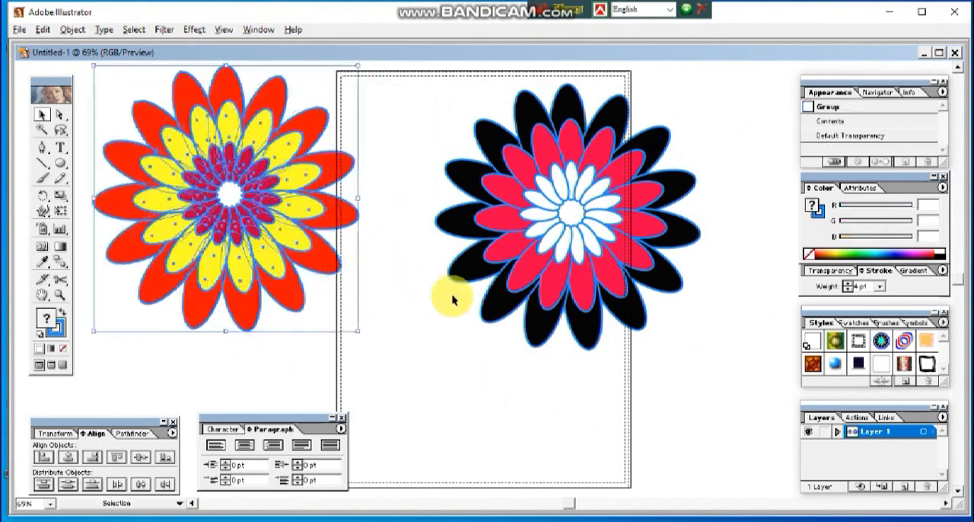
left_click(495, 342)
left_click_drag(591, 207, 542, 165)
left_click(580, 389)
left_click_drag(520, 212, 499, 250)
left_click(556, 385)
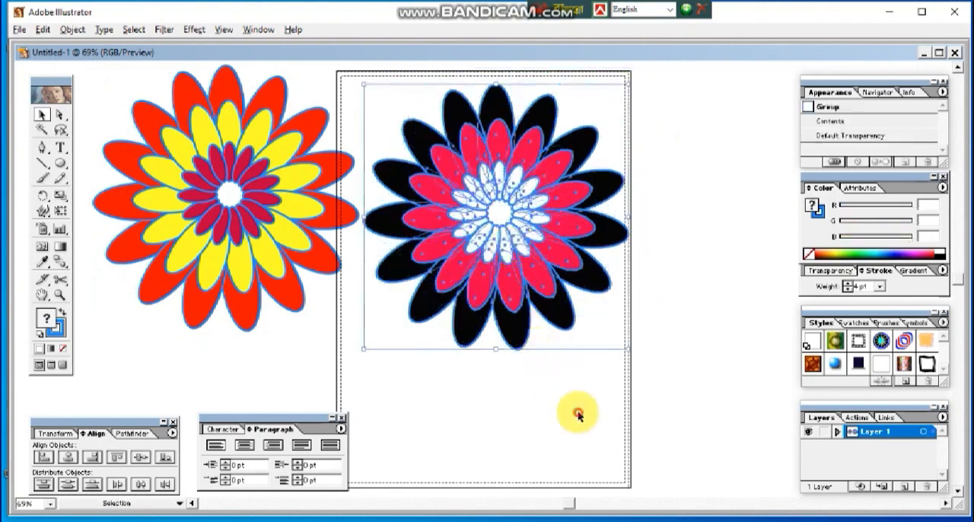
left_click(577, 414)
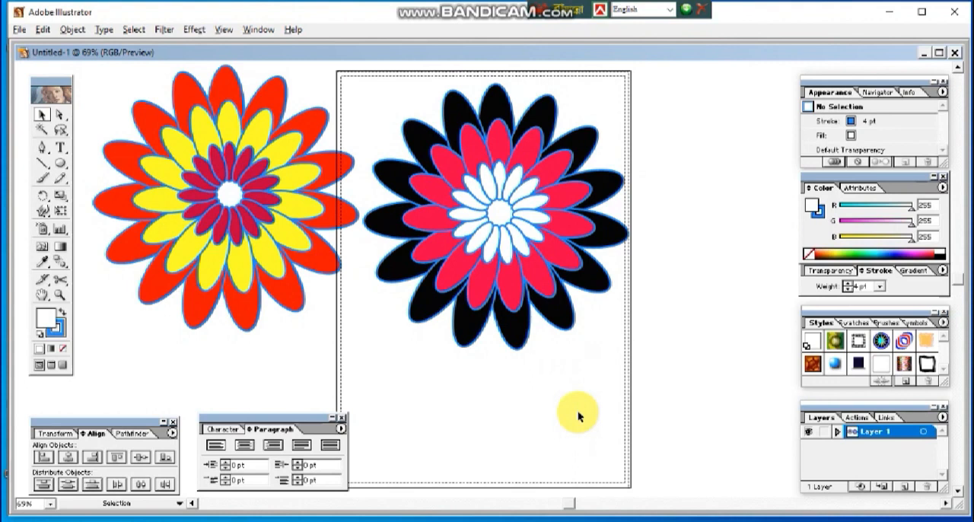
Step: Nudge the red and yellow flower slightly down and left beside the black-petaled flower, and deselect it
left_click_drag(263, 211, 276, 237)
left_click(515, 388)
left_click(506, 398)
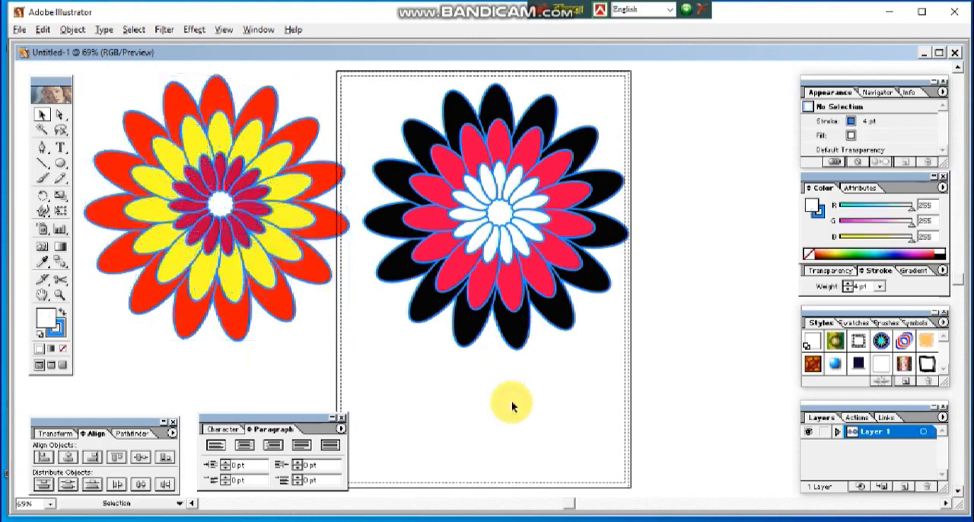